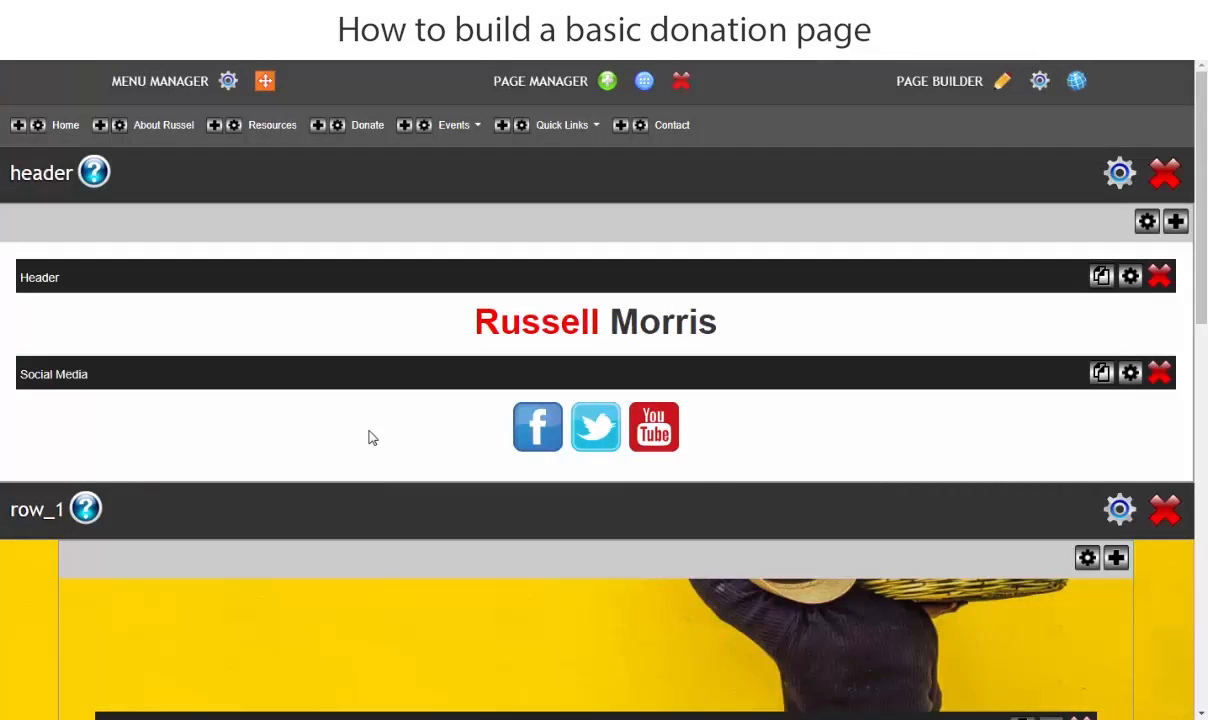
- For row_1's background image, upload the "Help Chidlren" JPEG from the 6.Donate folder inside the project folder on the desktop
{"action": "scroll", "coordinate": [617, 471], "scroll_direction": "down", "scroll_amount": 3}
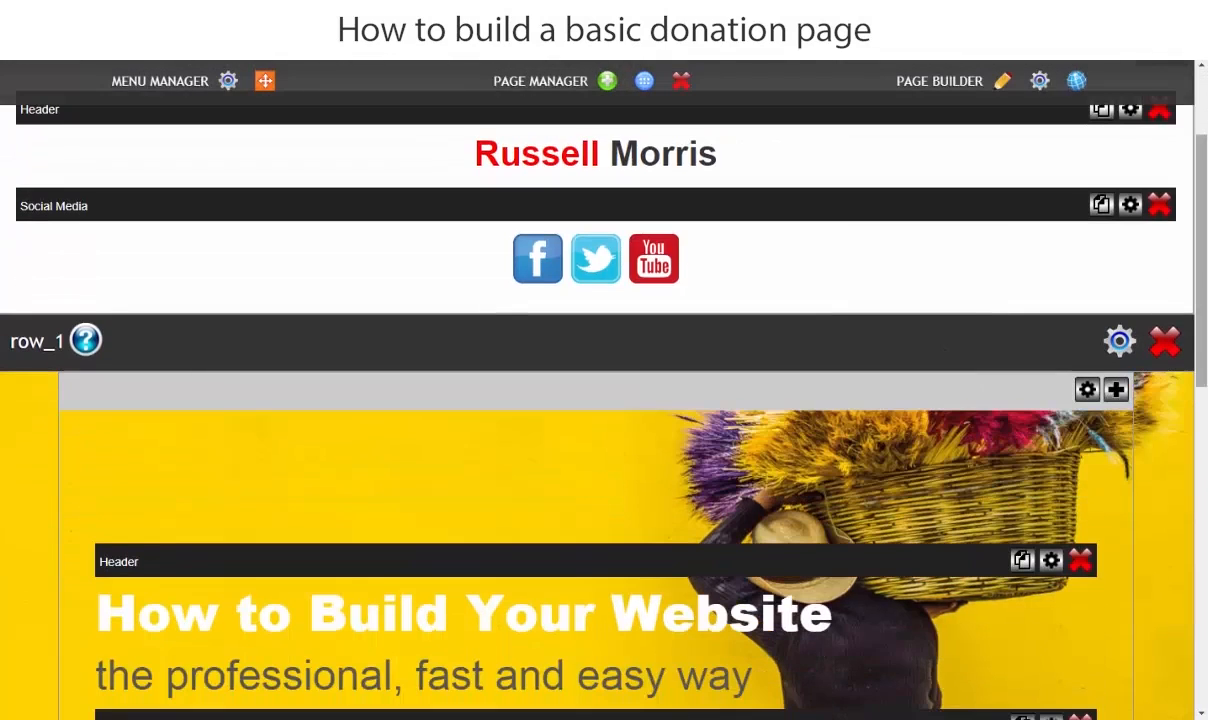
{"action": "left_click", "coordinate": [1119, 341]}
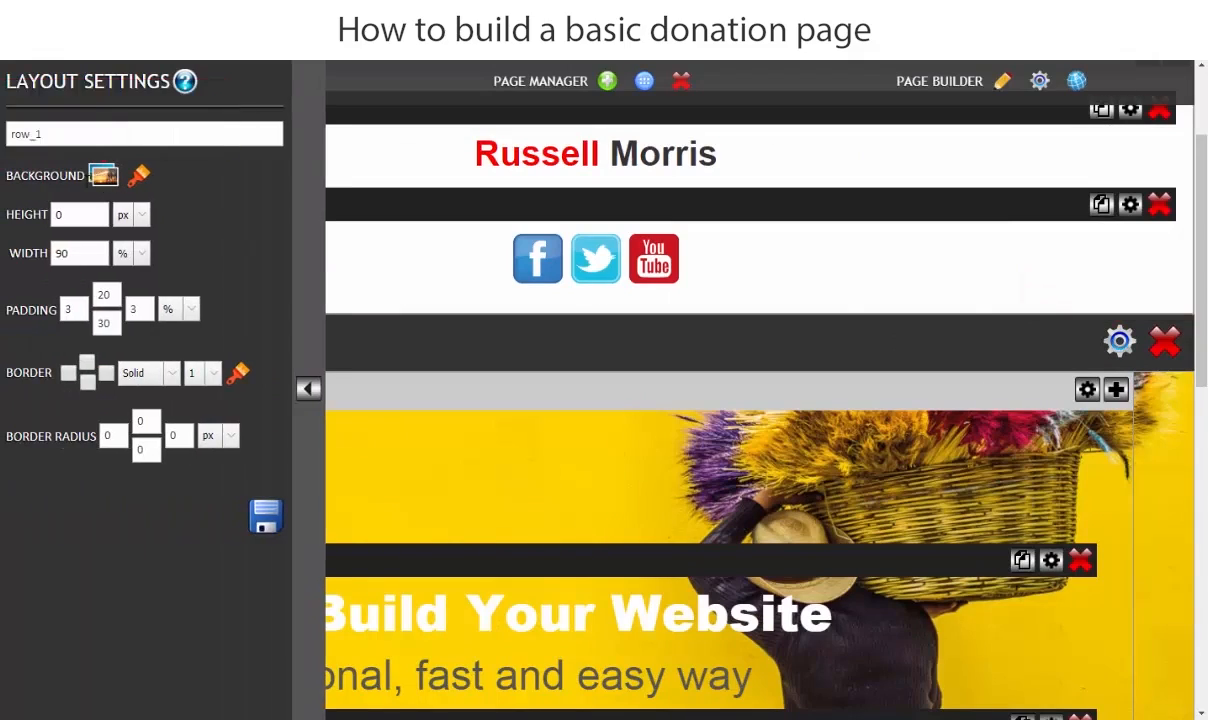
{"action": "left_click", "coordinate": [104, 177]}
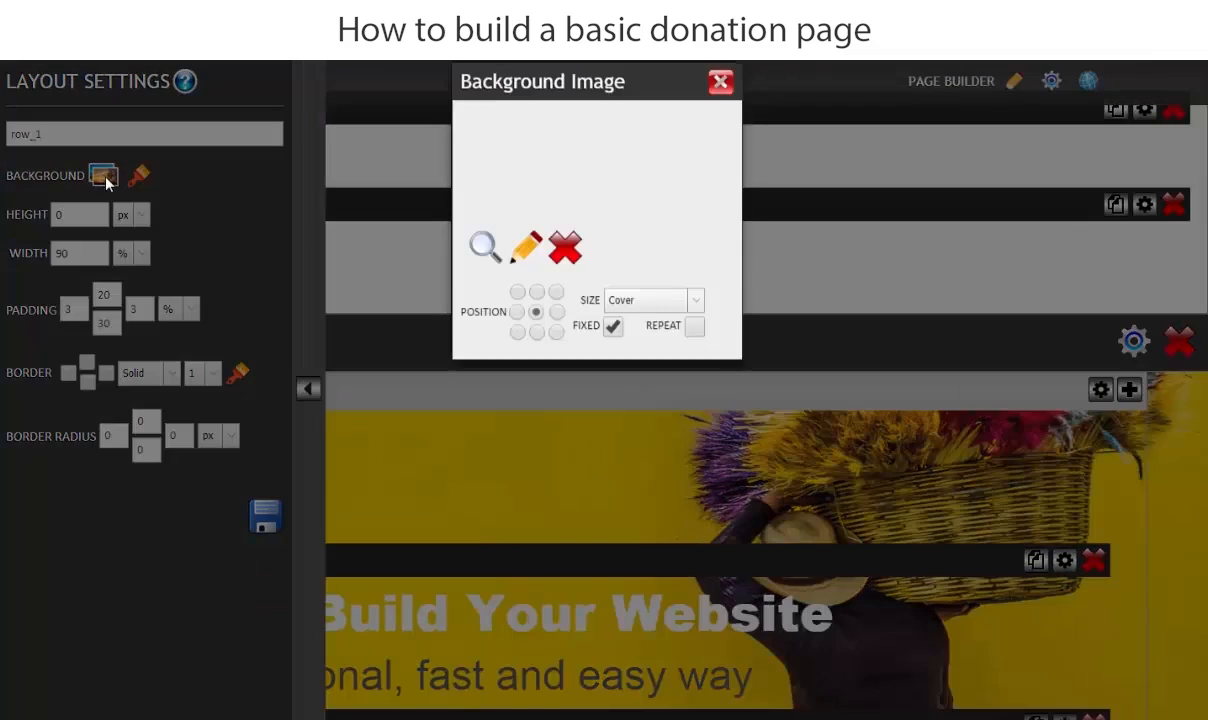
{"action": "left_click", "coordinate": [483, 270]}
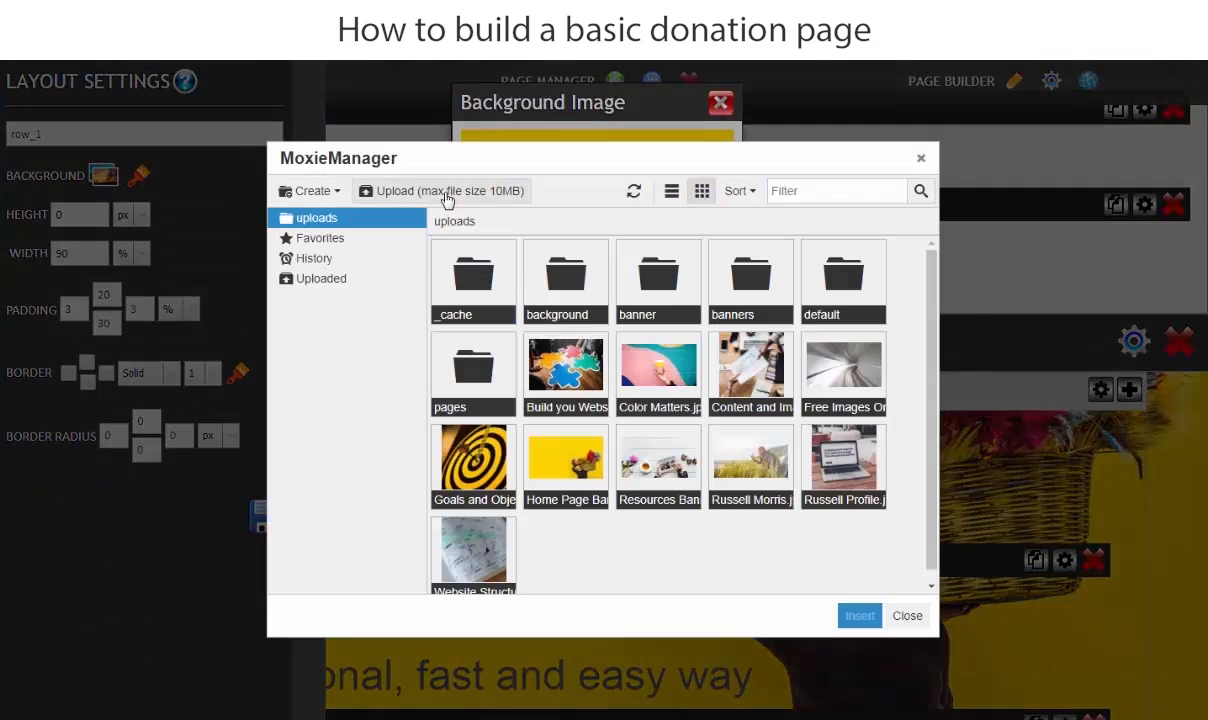
{"action": "left_click", "coordinate": [447, 197]}
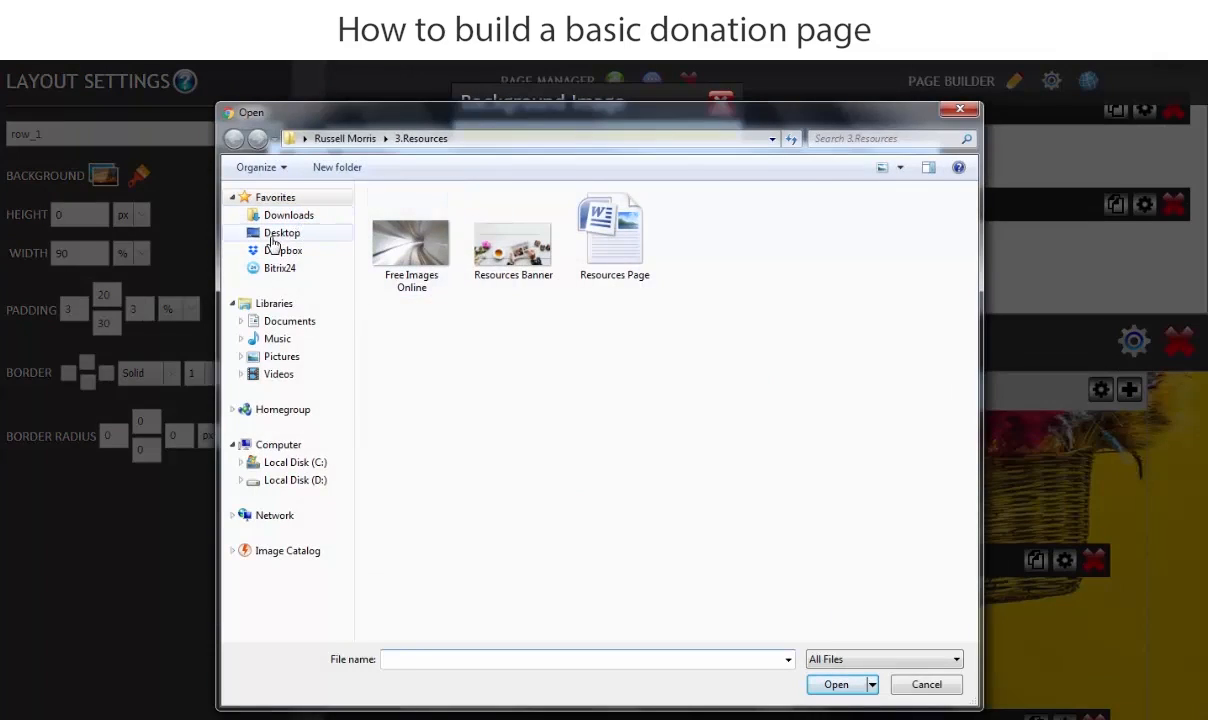
{"action": "left_click", "coordinate": [274, 234]}
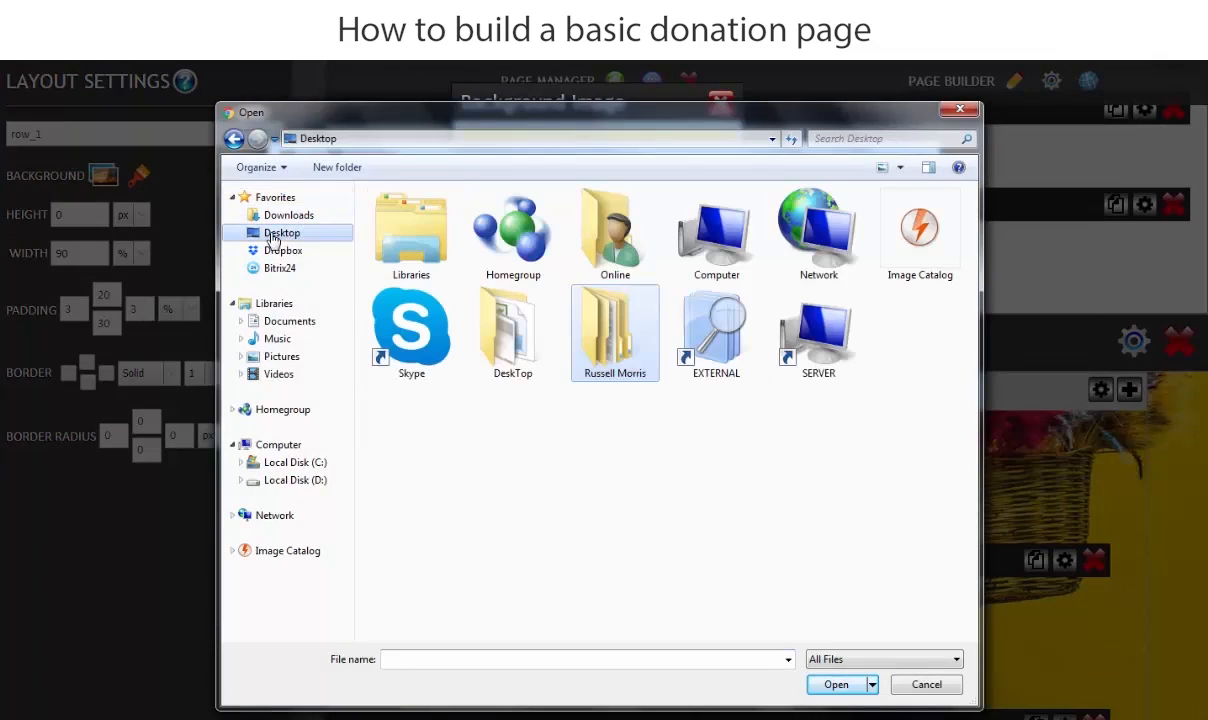
{"action": "double_click", "coordinate": [619, 325]}
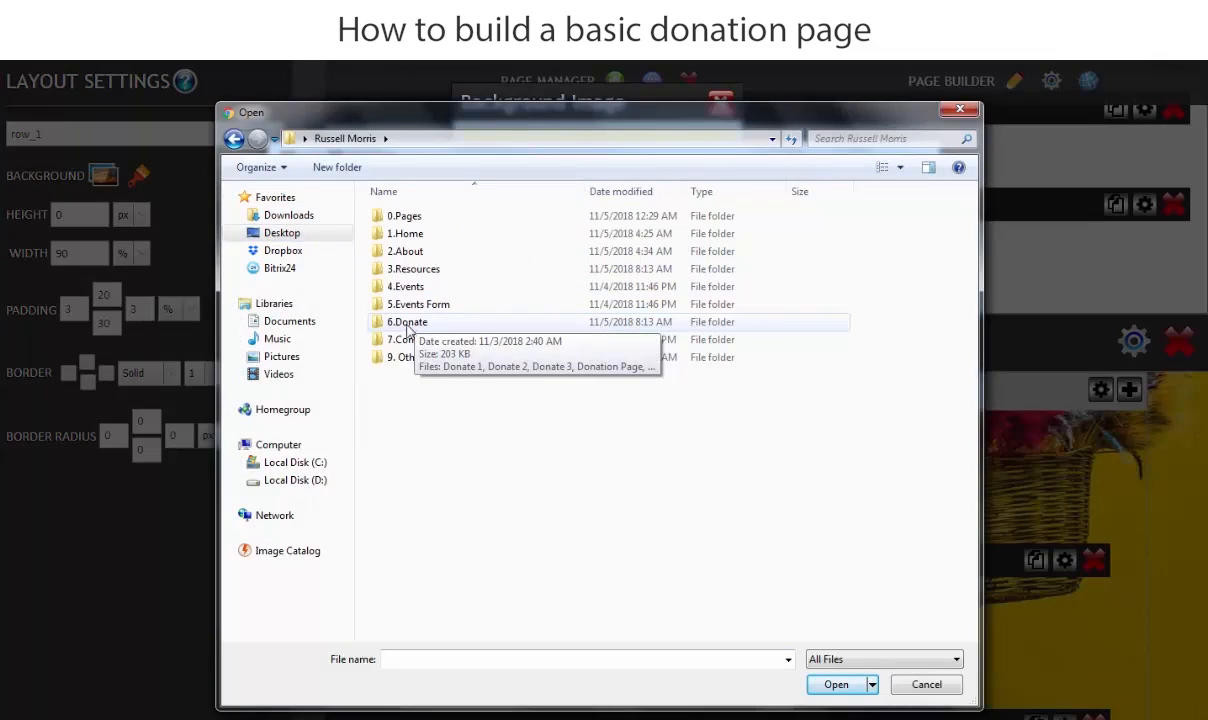
{"action": "double_click", "coordinate": [408, 325]}
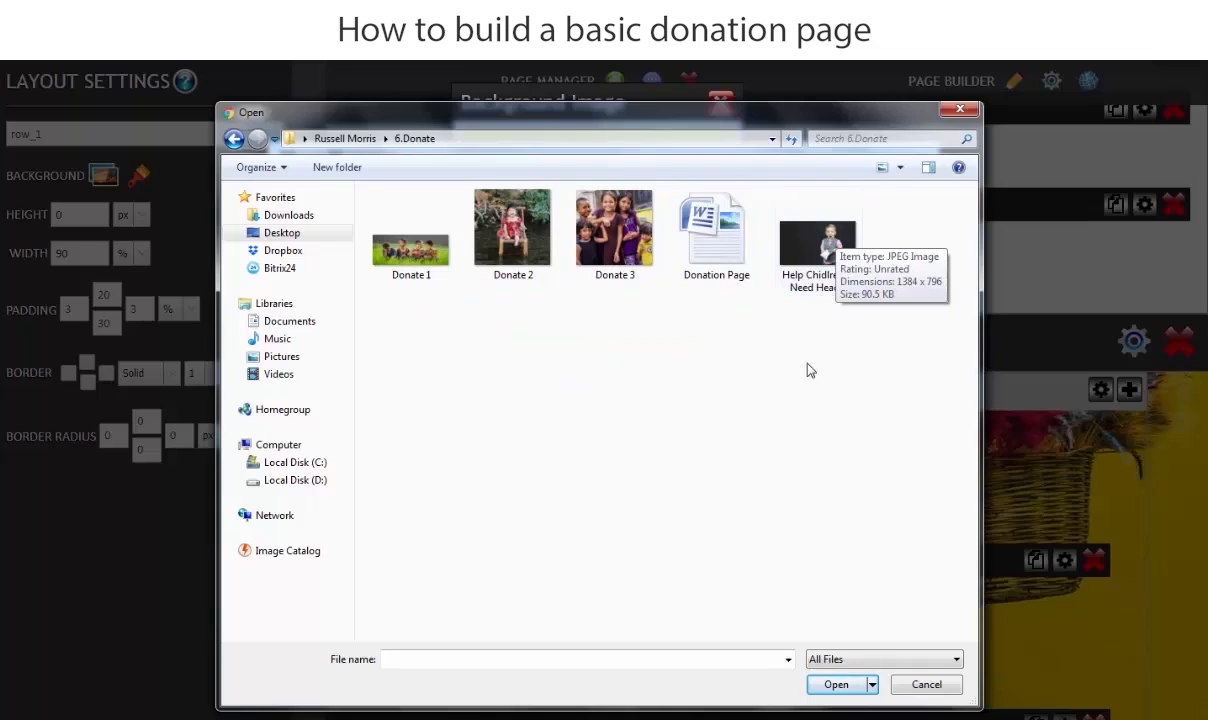
{"action": "double_click", "coordinate": [807, 245]}
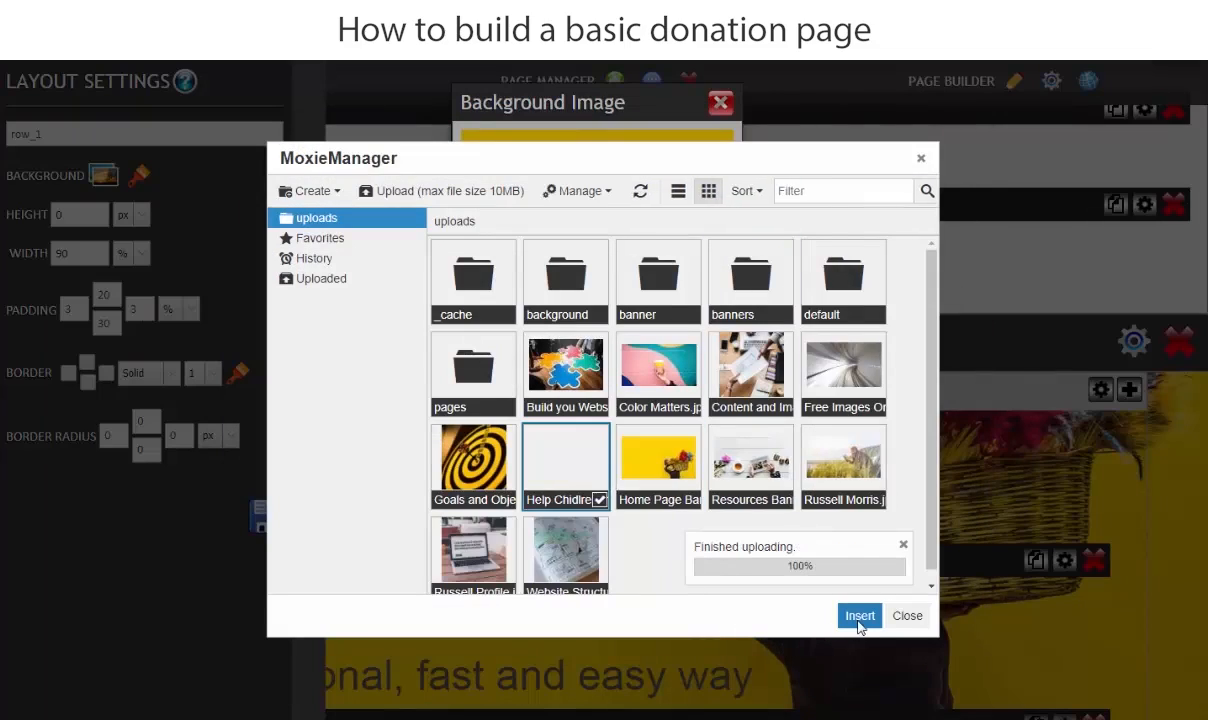
- Insert the uploaded picture as row_1's background image and save the layout settings
{"action": "left_click", "coordinate": [859, 615]}
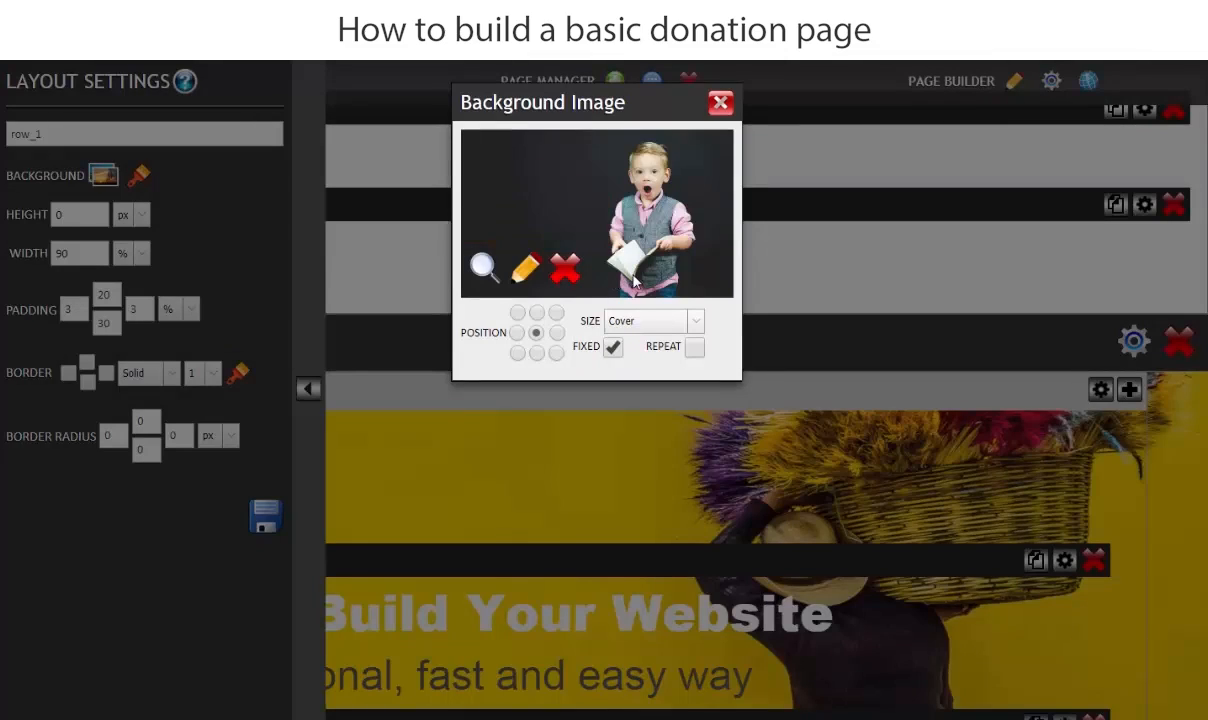
{"action": "left_click", "coordinate": [720, 102]}
{"action": "left_click", "coordinate": [266, 516]}
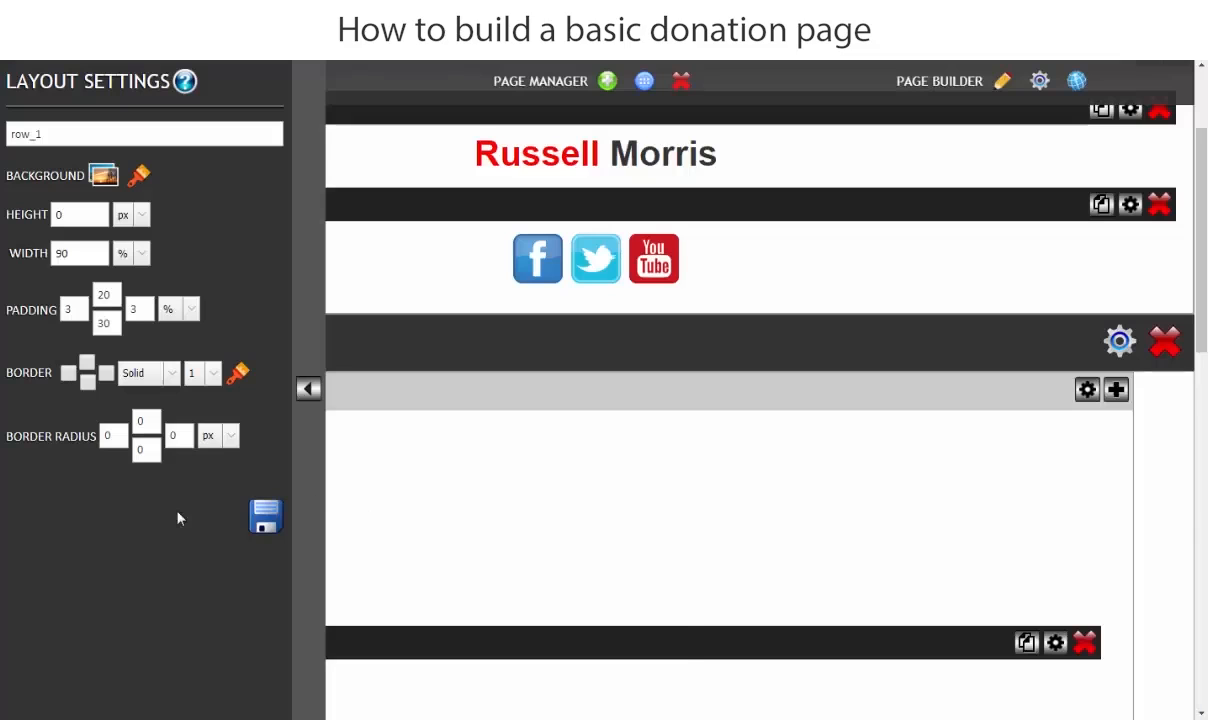
{"action": "left_click", "coordinate": [307, 390]}
- Switch to the Donation Page document in Microsoft Word and copy its heading "Make a Donation"
{"action": "scroll", "coordinate": [470, 407], "scroll_direction": "down", "scroll_amount": 5}
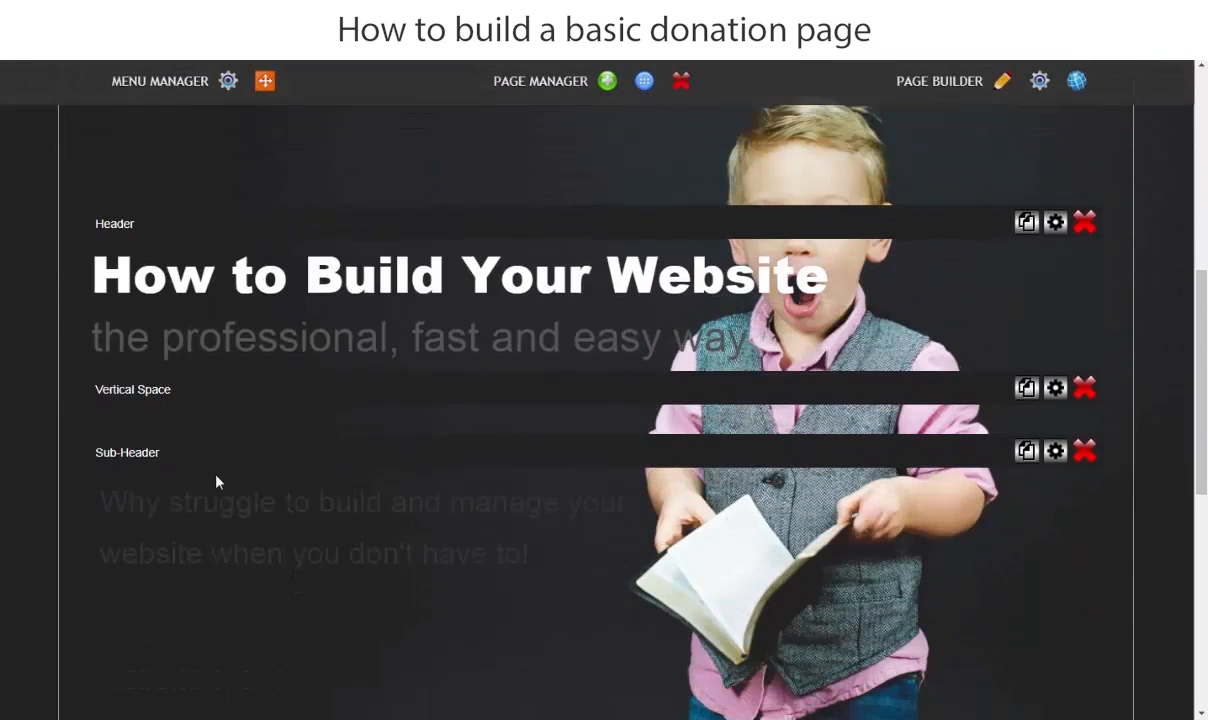
{"action": "mouse_move", "coordinate": [541, 719]}
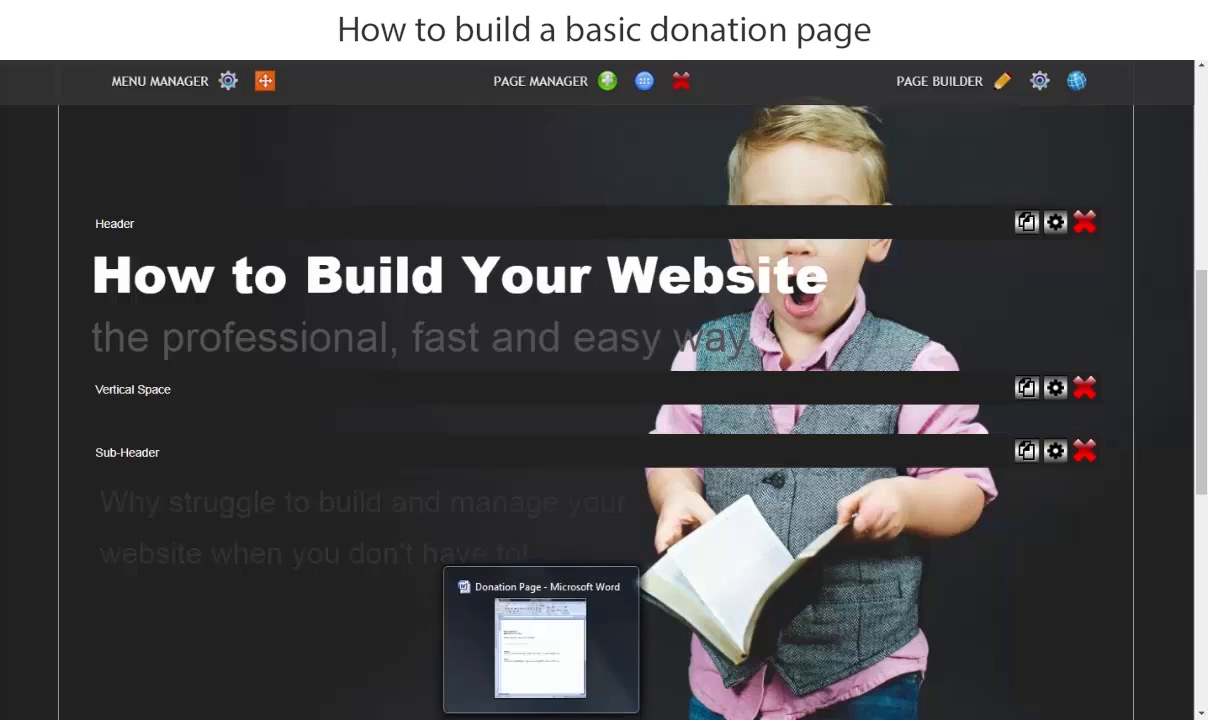
{"action": "left_click", "coordinate": [539, 665]}
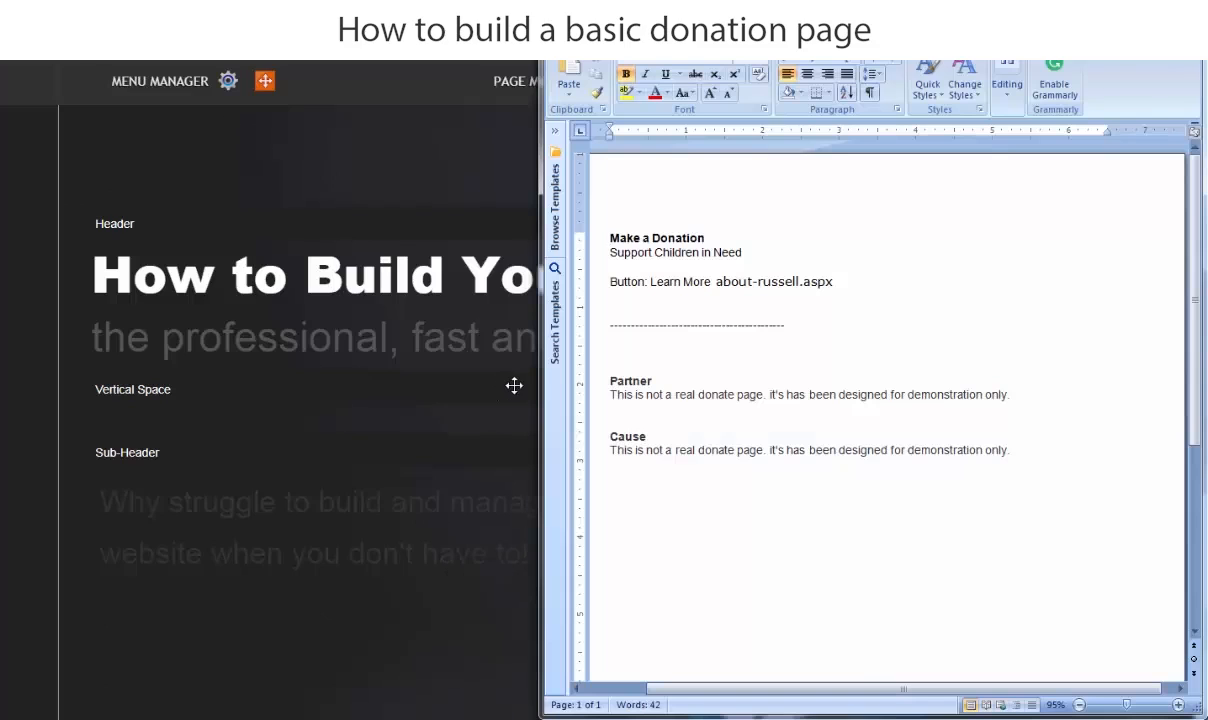
{"action": "left_click_drag", "start_coordinate": [712, 240], "coordinate": [631, 234]}
{"action": "right_click", "coordinate": [627, 237]}
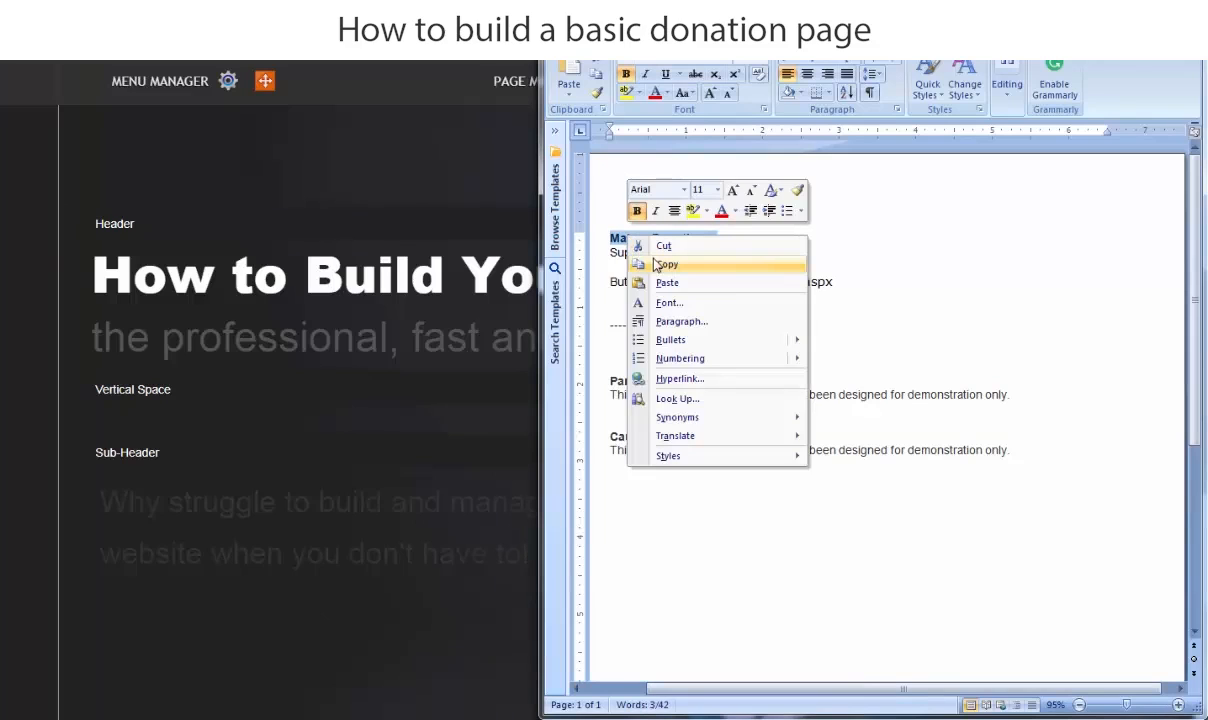
{"action": "left_click", "coordinate": [666, 265]}
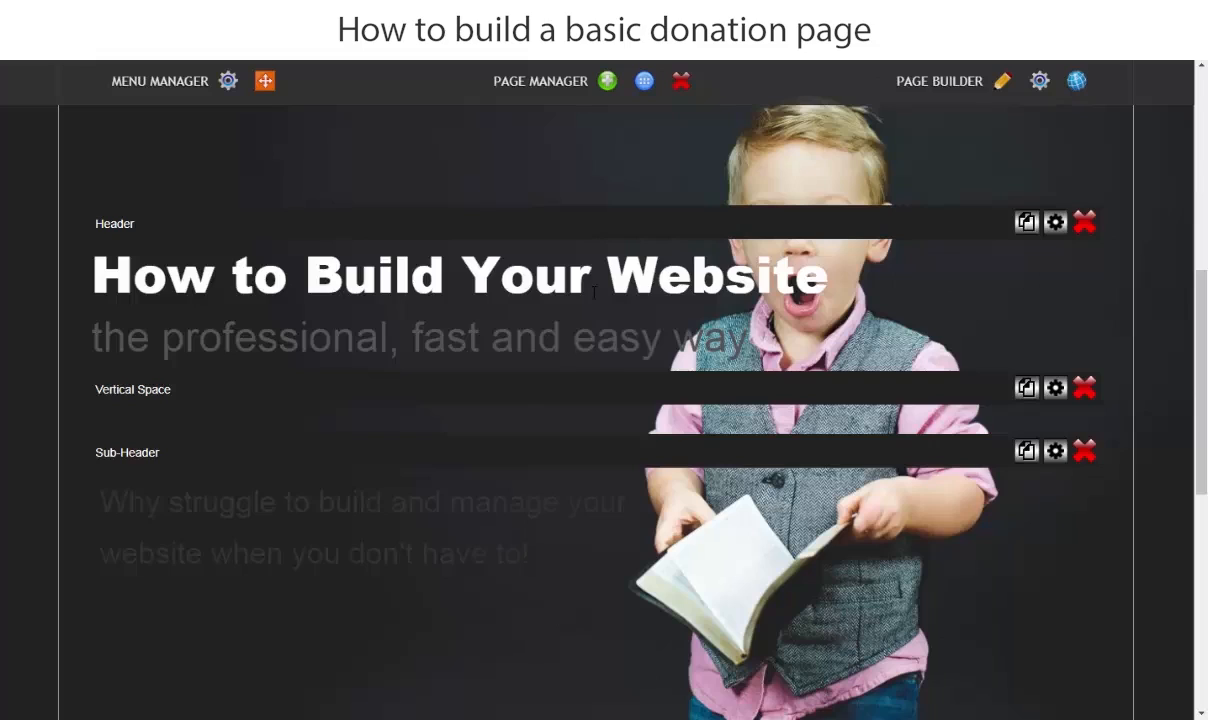
- In the source code of row_1's Header block, replace "How to Build Your Website" with the copied text "Make a Donation"
{"action": "left_click", "coordinate": [594, 292]}
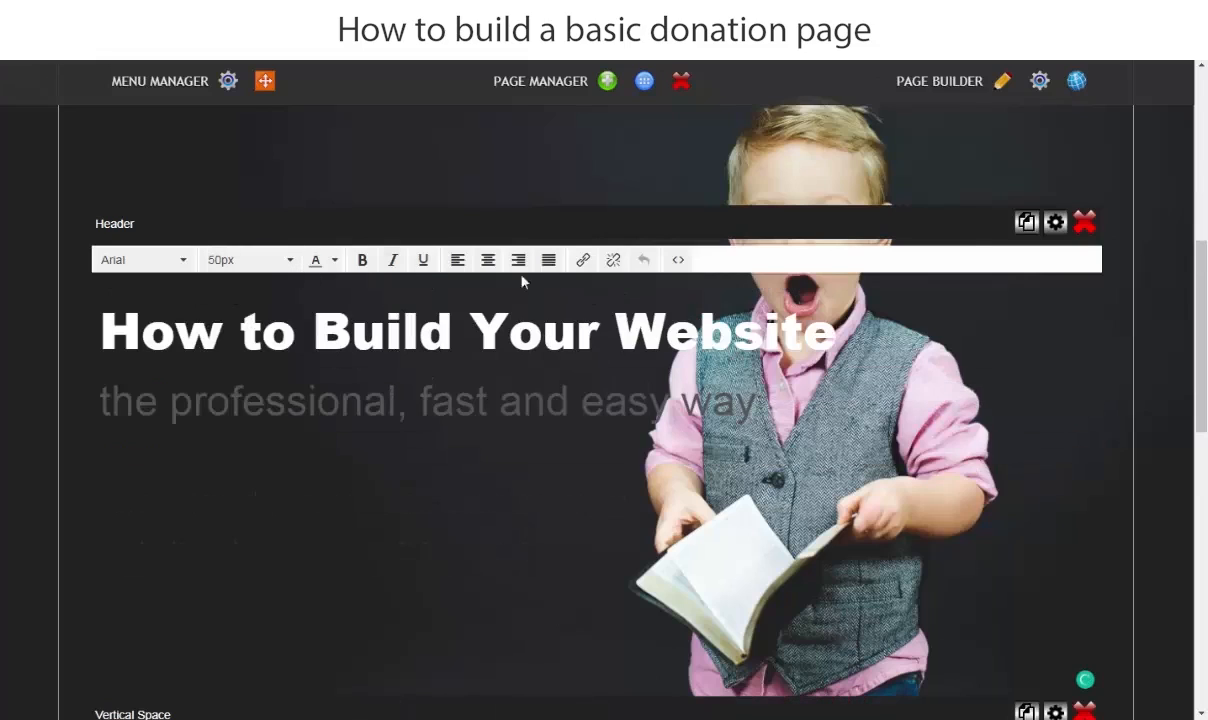
{"action": "left_click", "coordinate": [678, 260]}
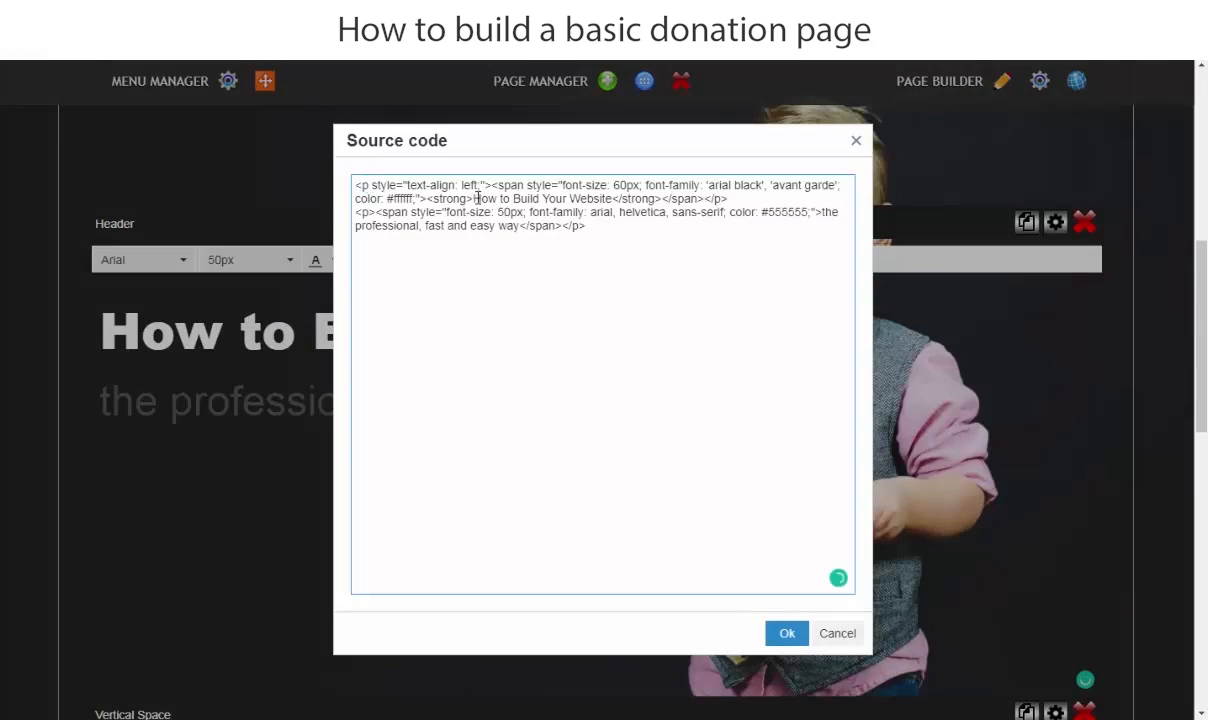
{"action": "left_click_drag", "start_coordinate": [476, 198], "coordinate": [609, 200]}
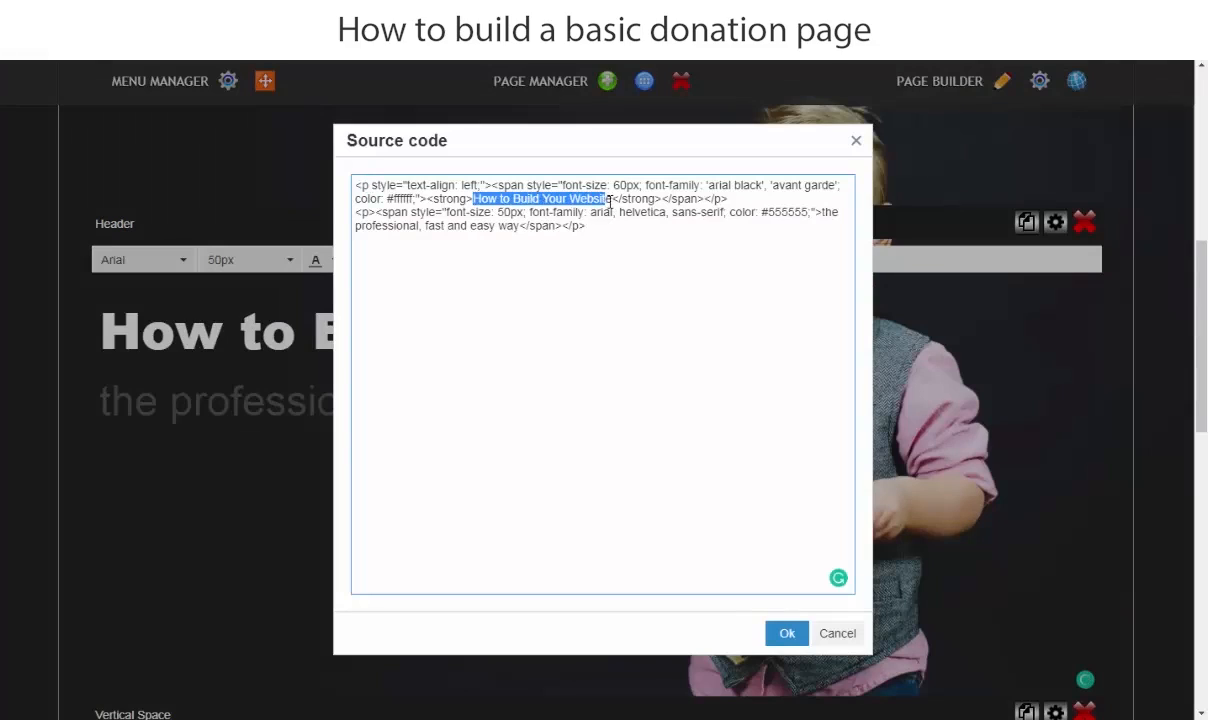
{"action": "right_click", "coordinate": [596, 198]}
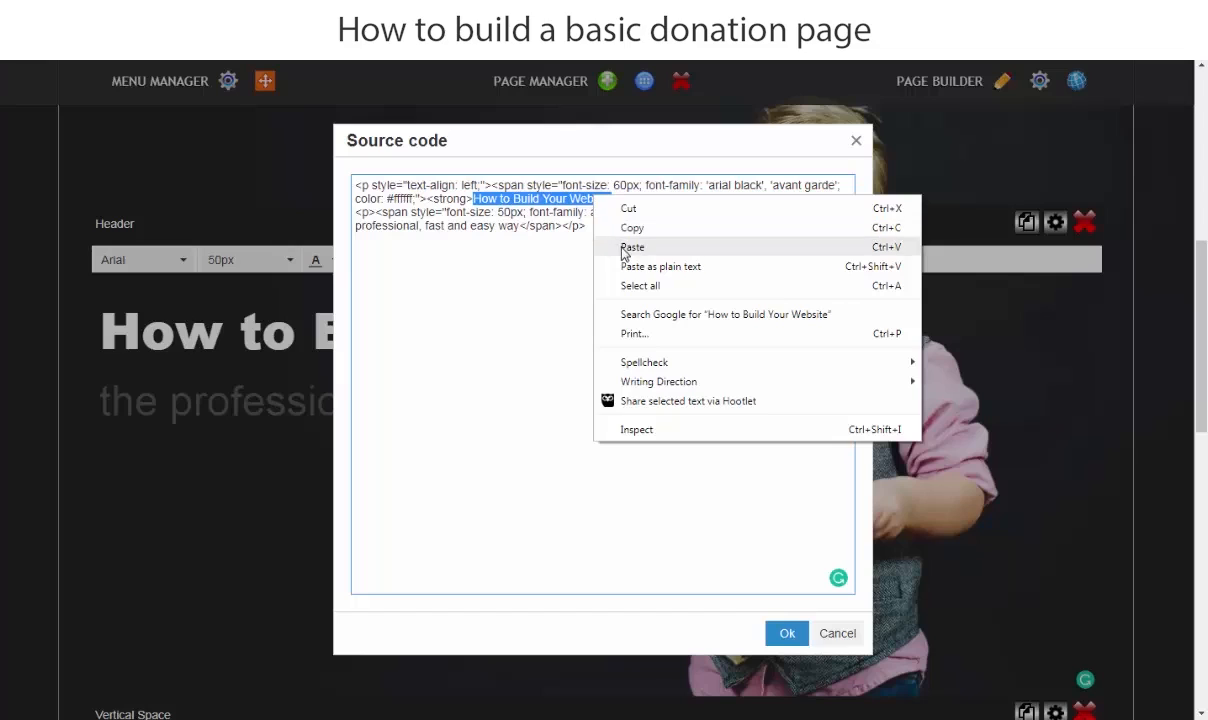
{"action": "left_click", "coordinate": [625, 248]}
{"action": "left_click", "coordinate": [785, 634]}
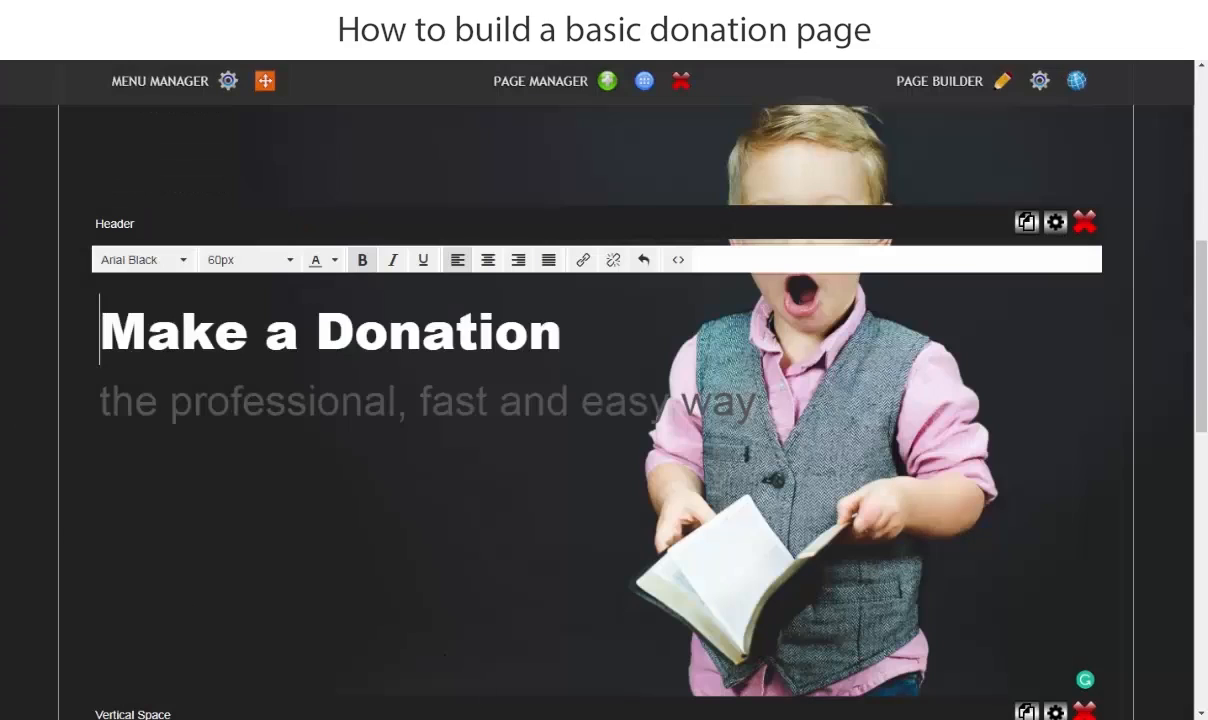
- Copy the line "Support Children in Need" from the Donation Page Word document and return to the page builder
{"action": "left_click", "coordinate": [618, 719]}
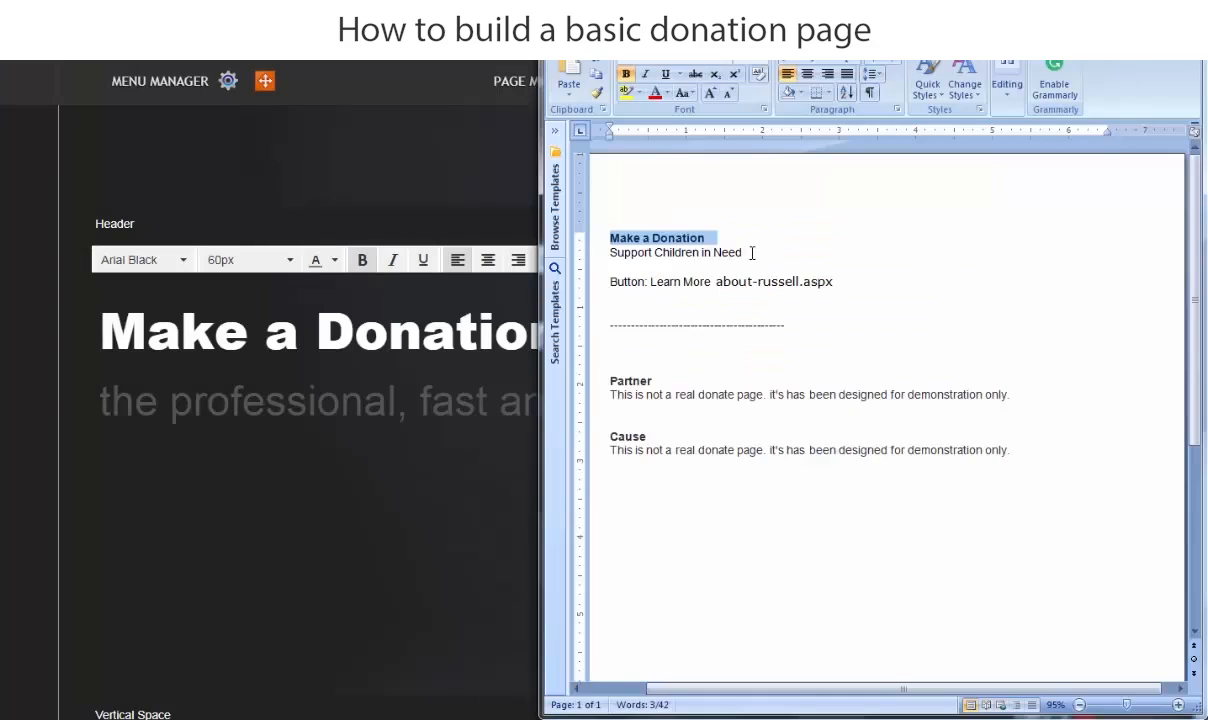
{"action": "left_click_drag", "start_coordinate": [752, 253], "coordinate": [612, 251]}
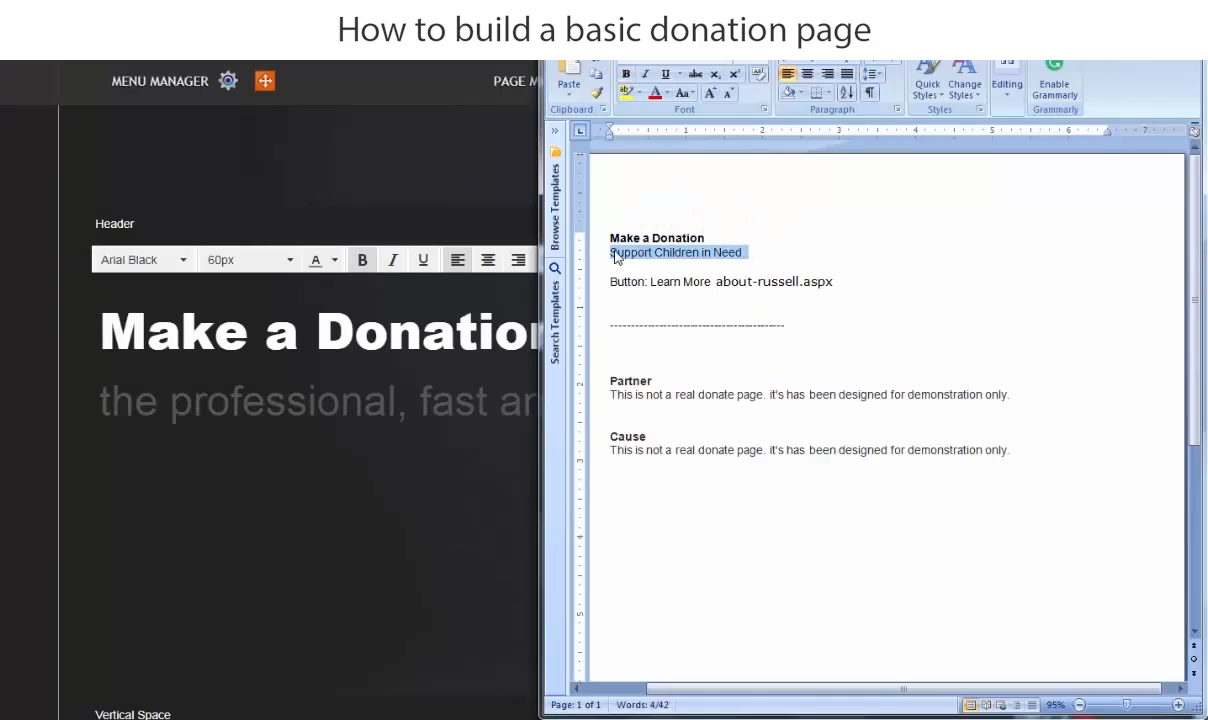
{"action": "right_click", "coordinate": [616, 252]}
{"action": "left_click", "coordinate": [641, 286]}
{"action": "left_click", "coordinate": [1112, 12]}
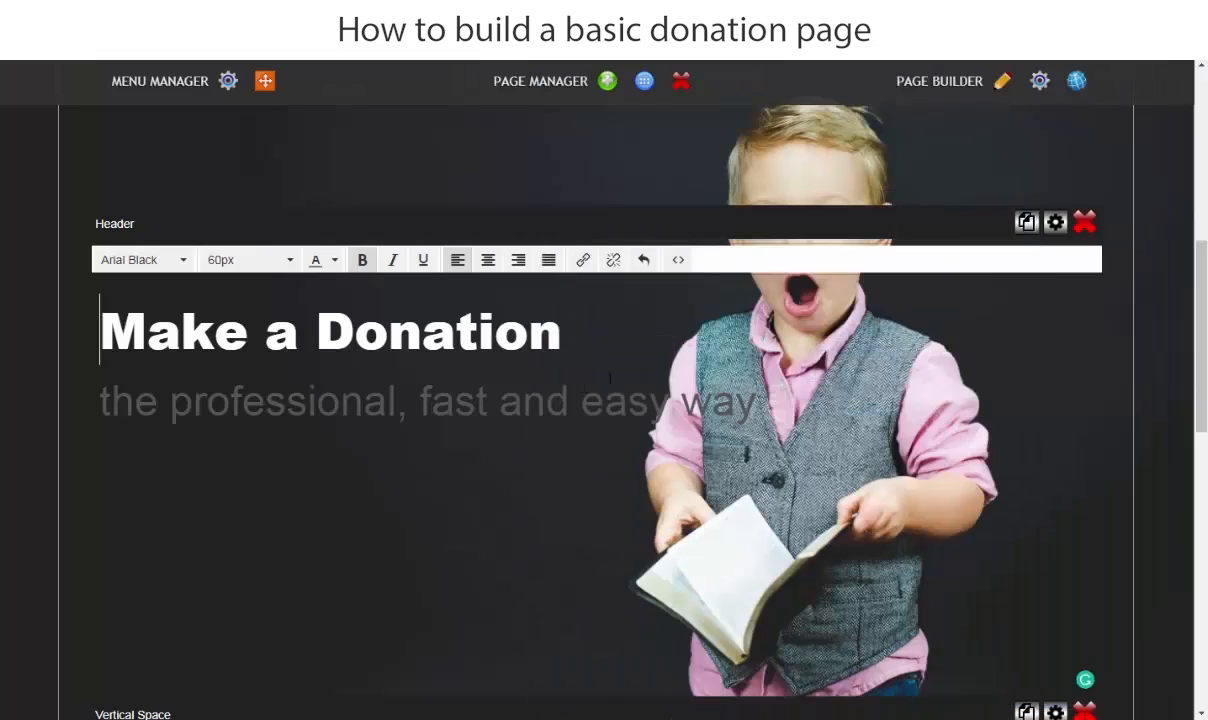
- In the Header block's source code, replace "the professional, fast and easy way" with "Support Children in Need"
{"action": "left_click", "coordinate": [680, 262]}
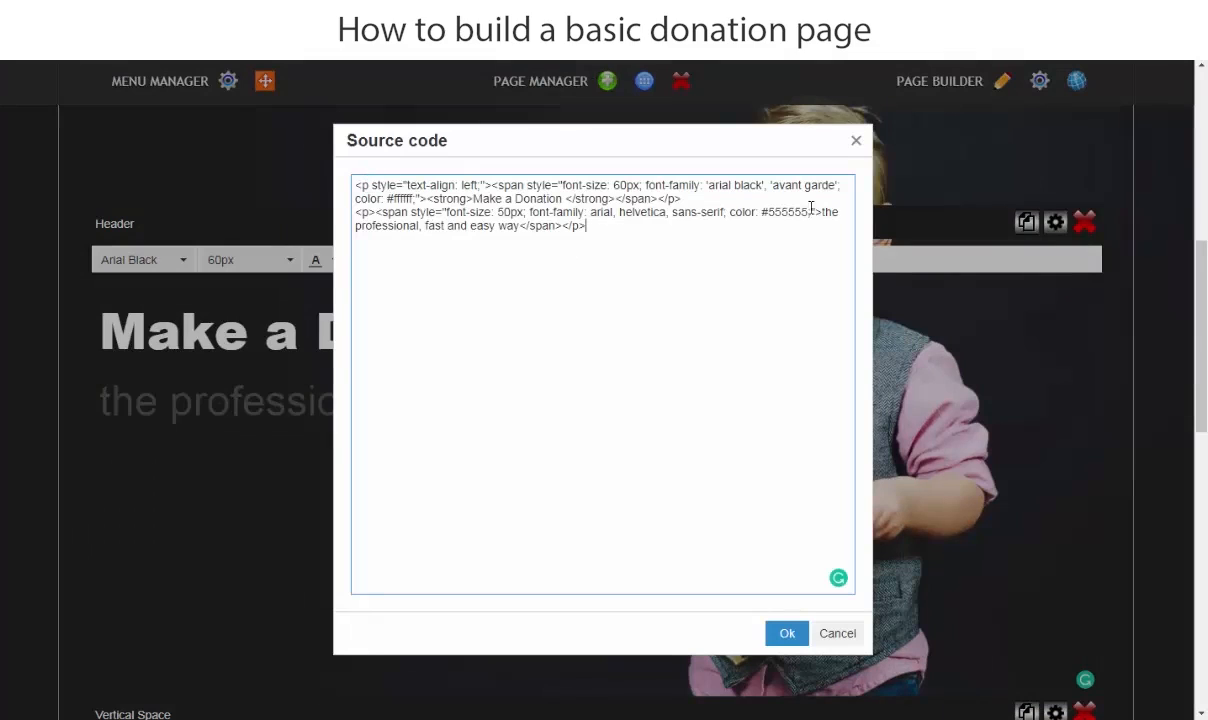
{"action": "left_click_drag", "start_coordinate": [823, 211], "coordinate": [512, 228]}
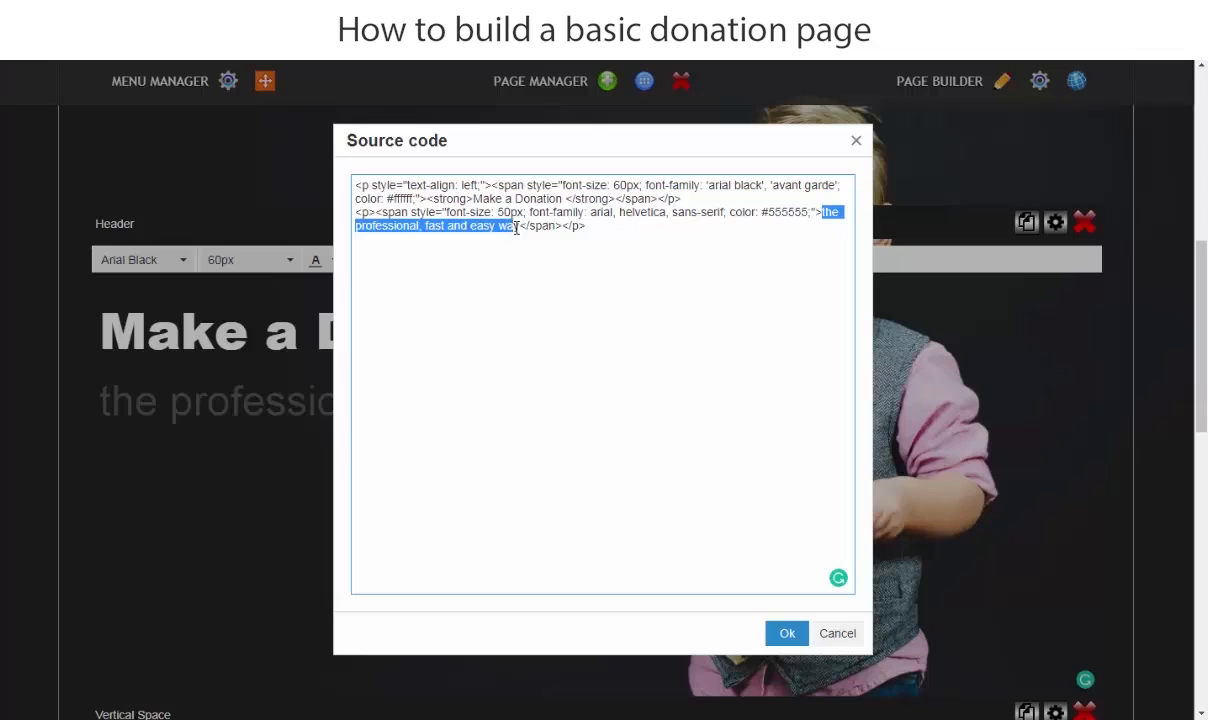
{"action": "right_click", "coordinate": [512, 226]}
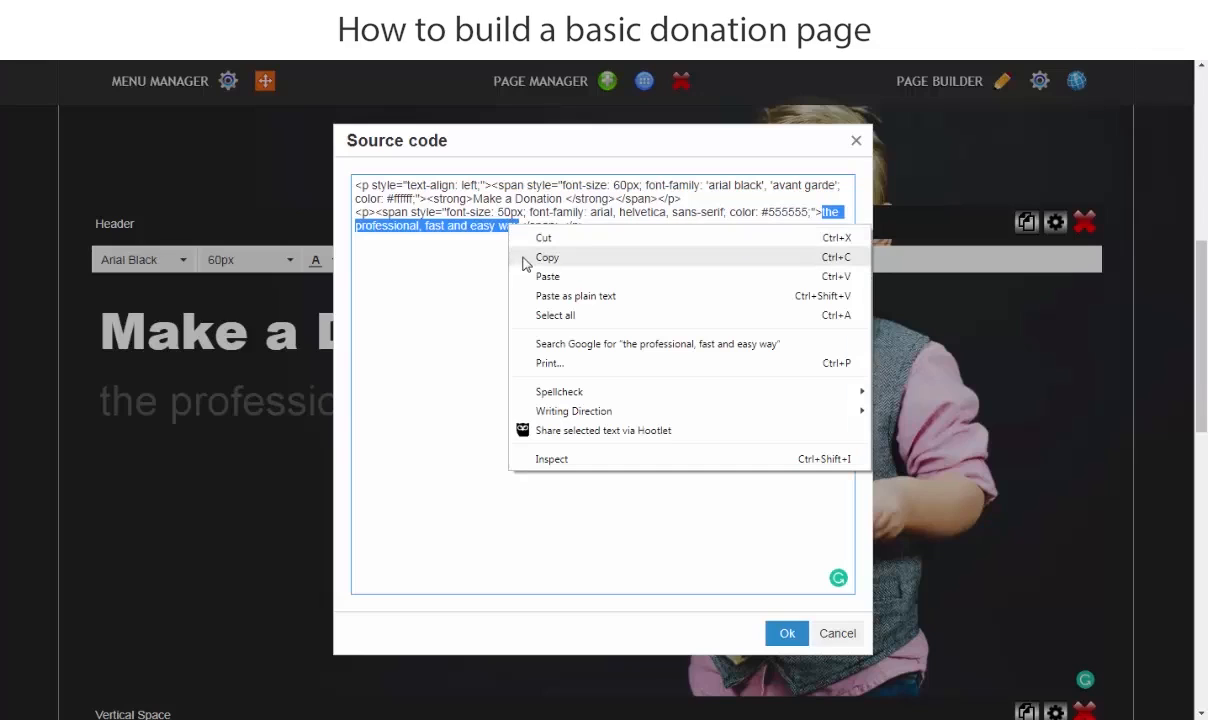
{"action": "left_click", "coordinate": [528, 275]}
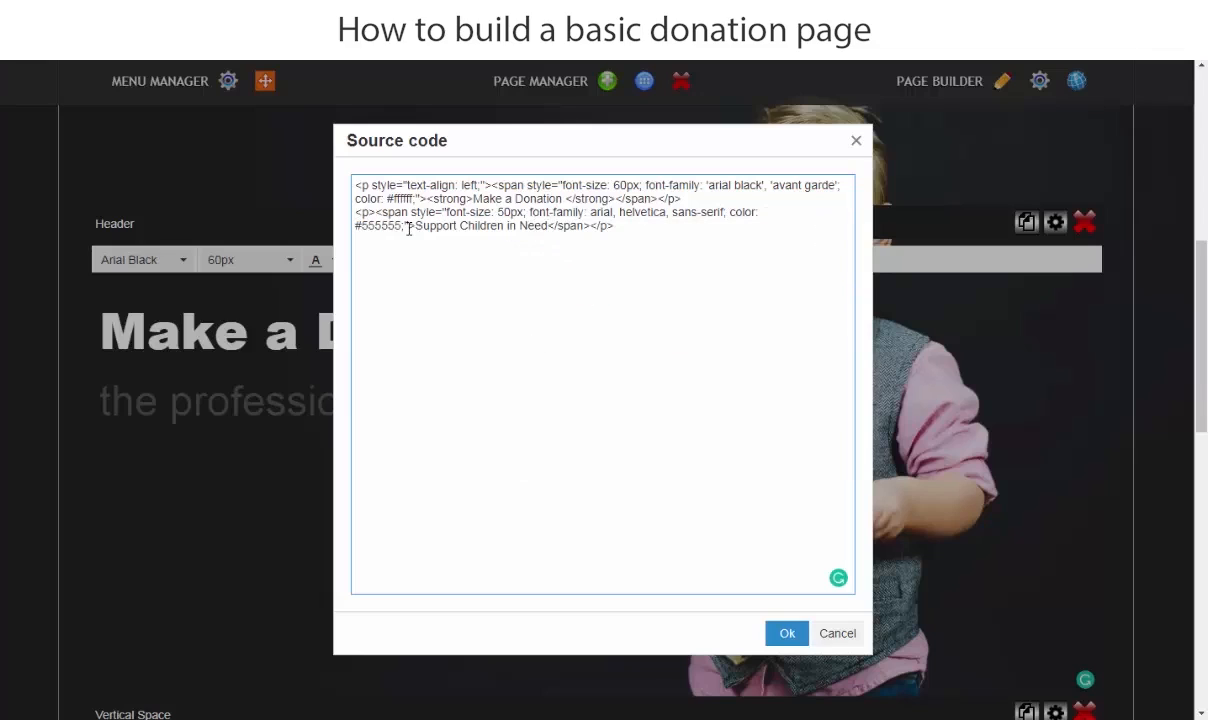
- Set the subtitle's text color to #ffffff in the source code, apply it, and save the Header block's changes
{"action": "left_click_drag", "start_coordinate": [400, 226], "coordinate": [366, 228]}
{"action": "type", "text": "fff"}
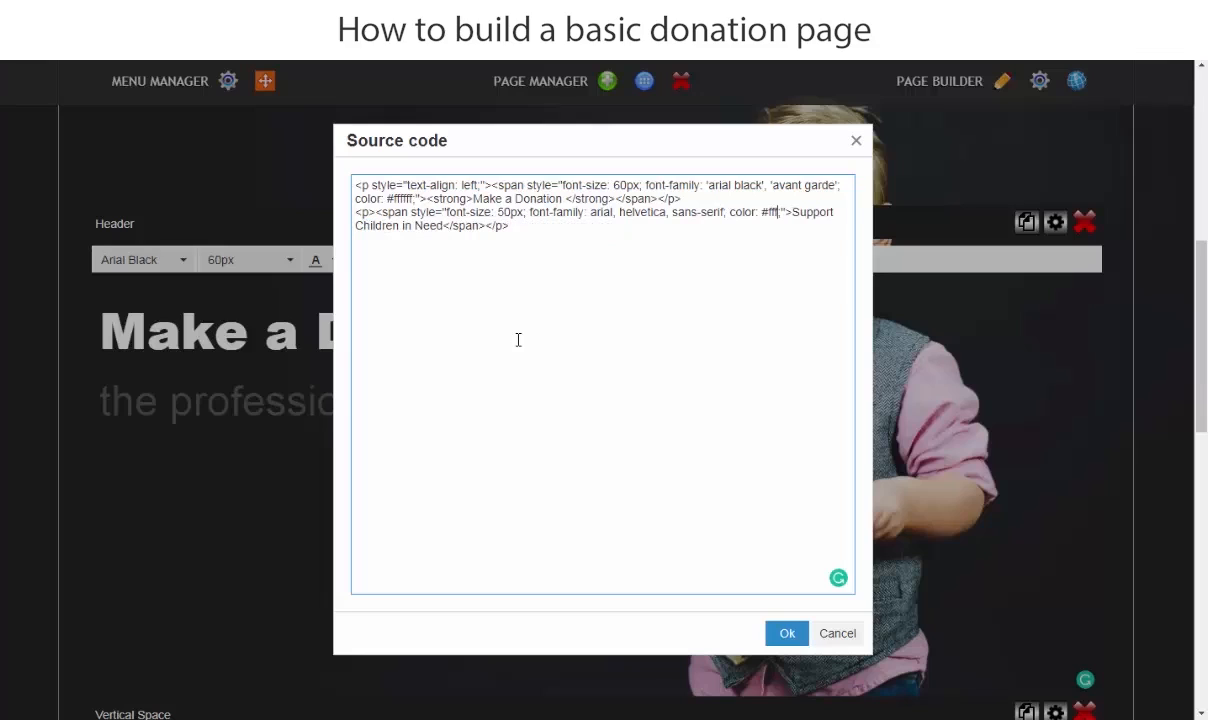
{"action": "type", "text": "fff"}
{"action": "left_click", "coordinate": [787, 636]}
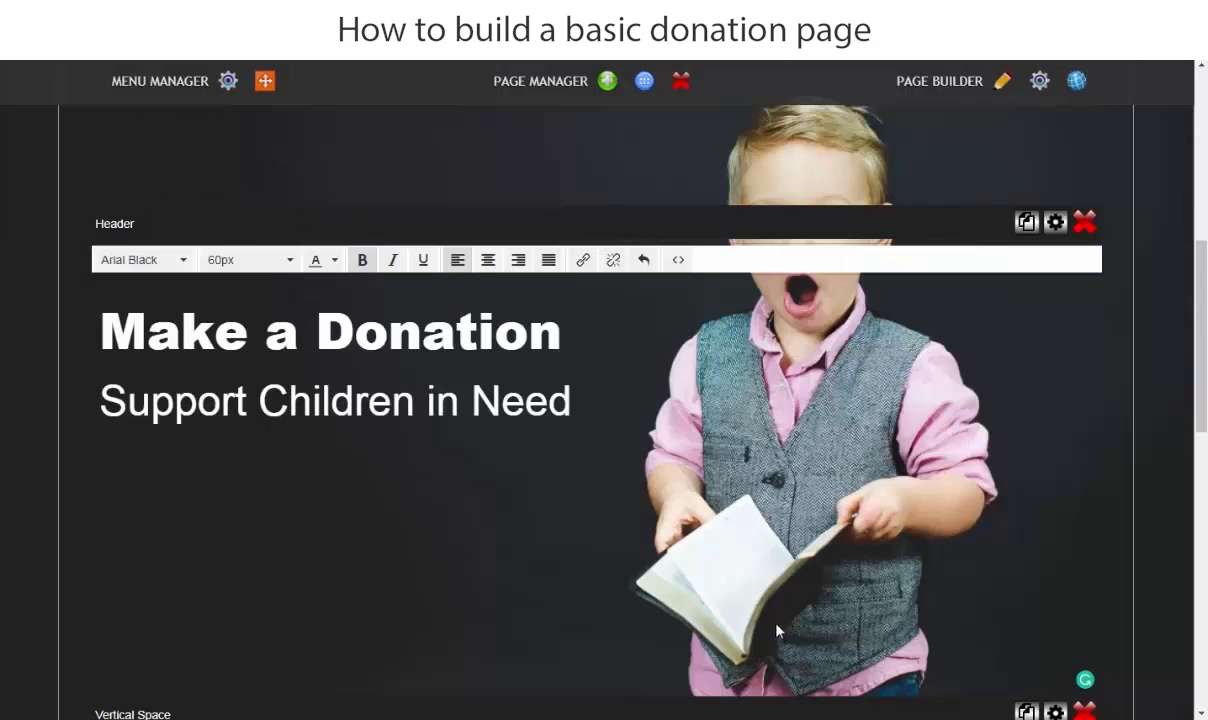
{"action": "left_click", "coordinate": [3, 200]}
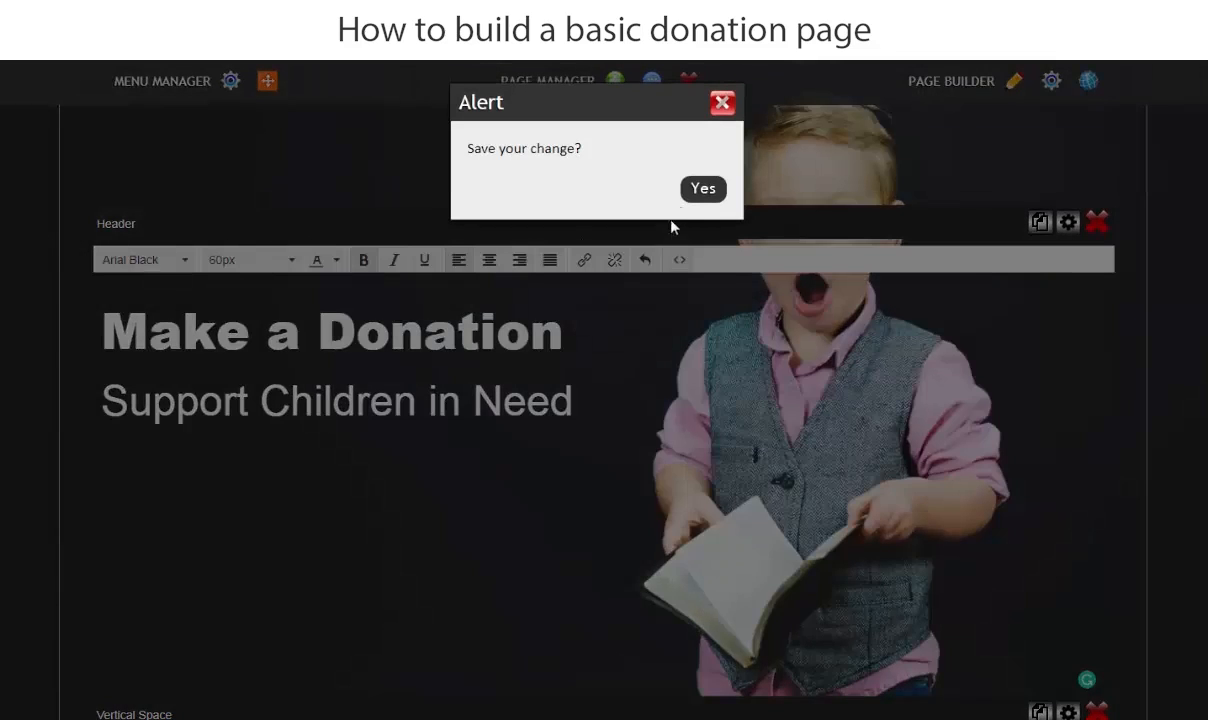
{"action": "left_click", "coordinate": [705, 190]}
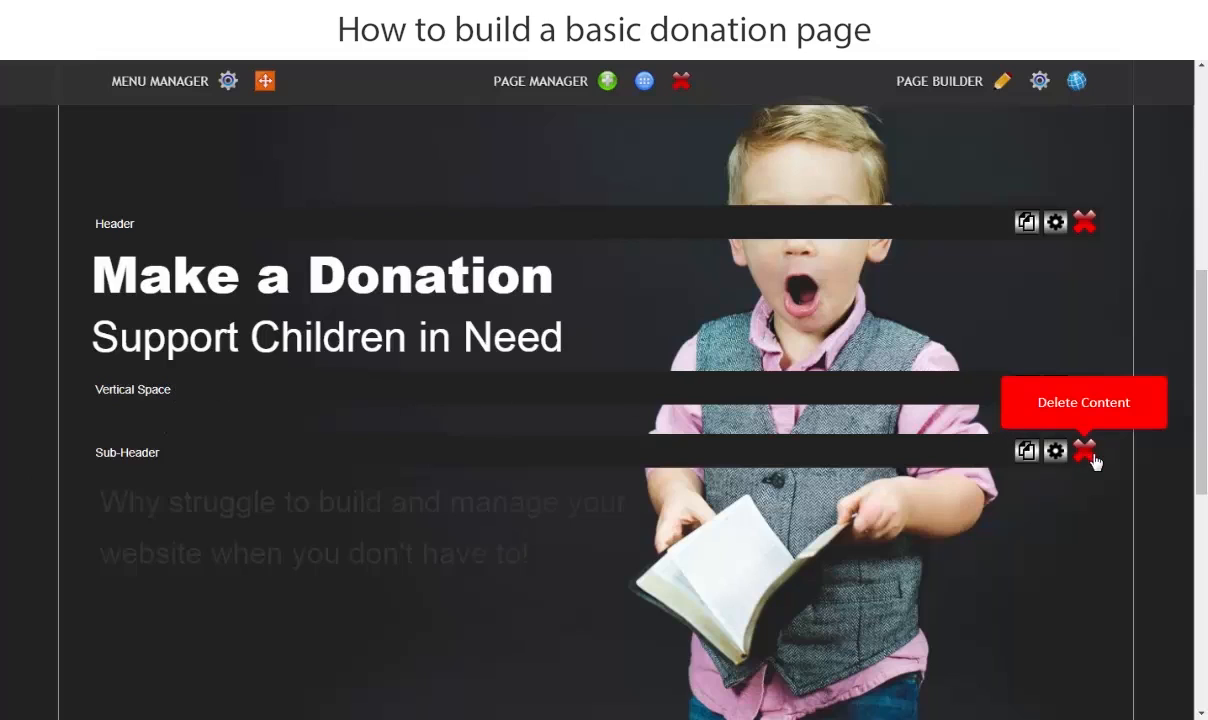
- Delete the Sub-Header content block below the Vertical Space in row_1 and confirm the deletion
{"action": "scroll", "coordinate": [1027, 450], "scroll_direction": "down", "scroll_amount": 1}
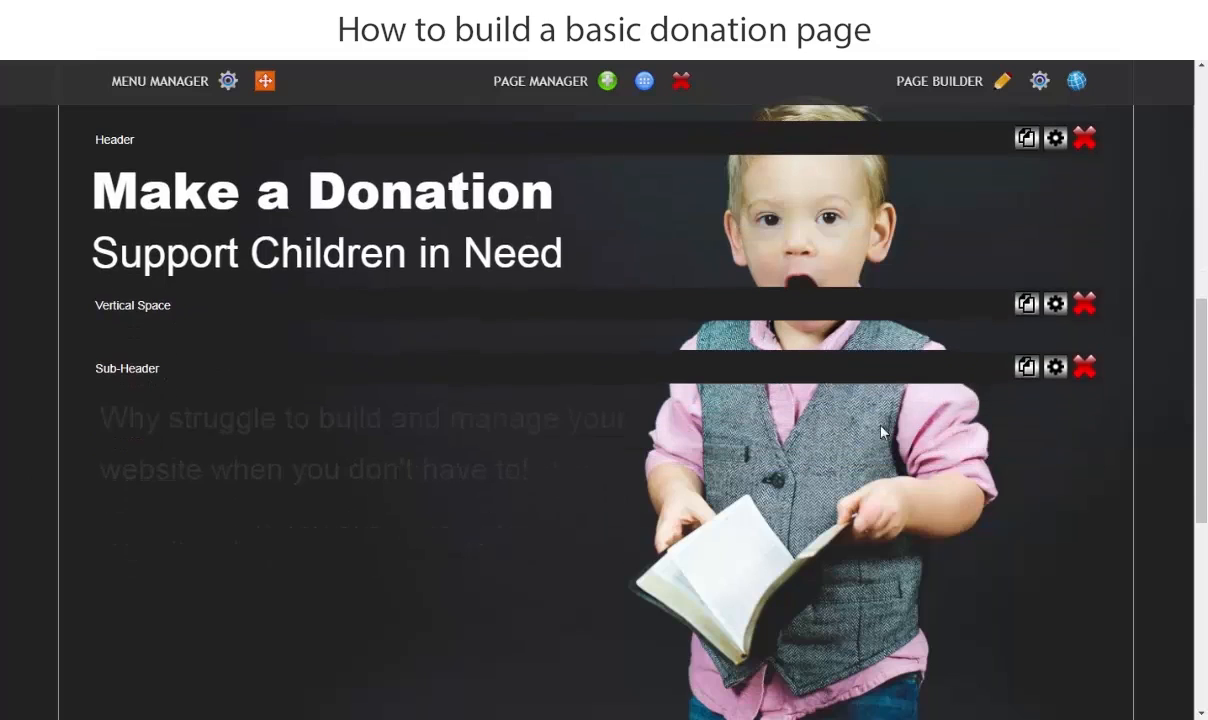
{"action": "left_click", "coordinate": [1085, 370]}
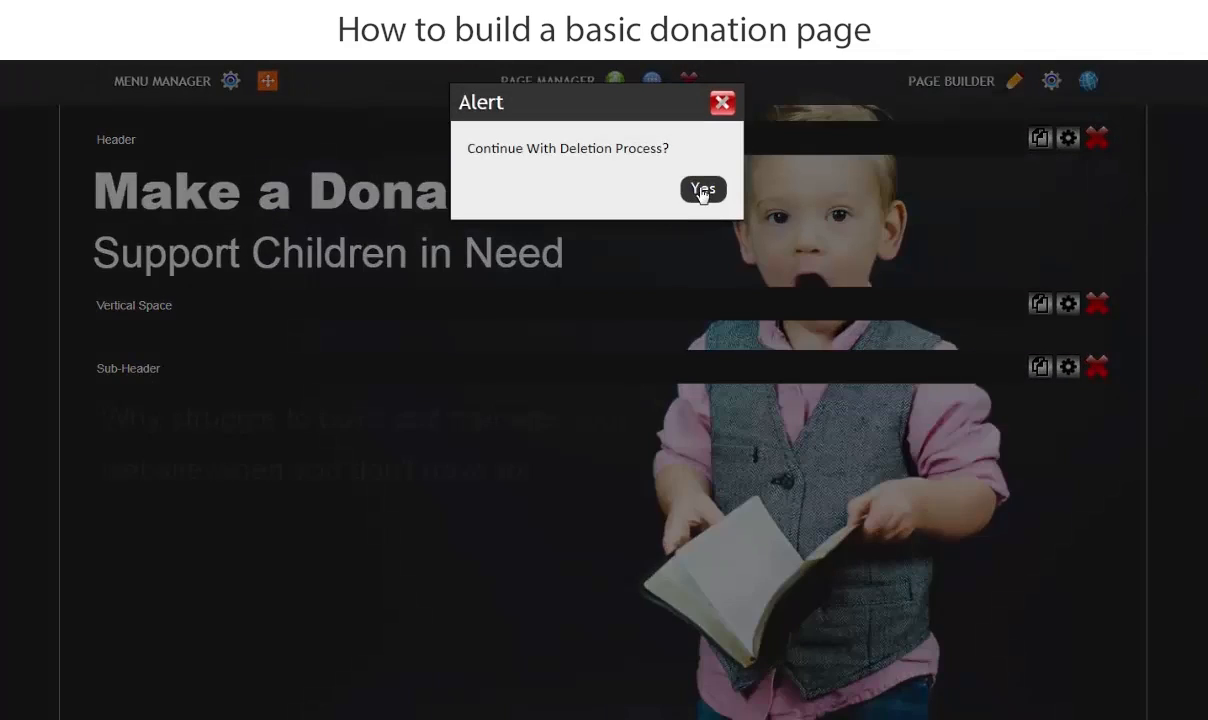
{"action": "left_click", "coordinate": [703, 190]}
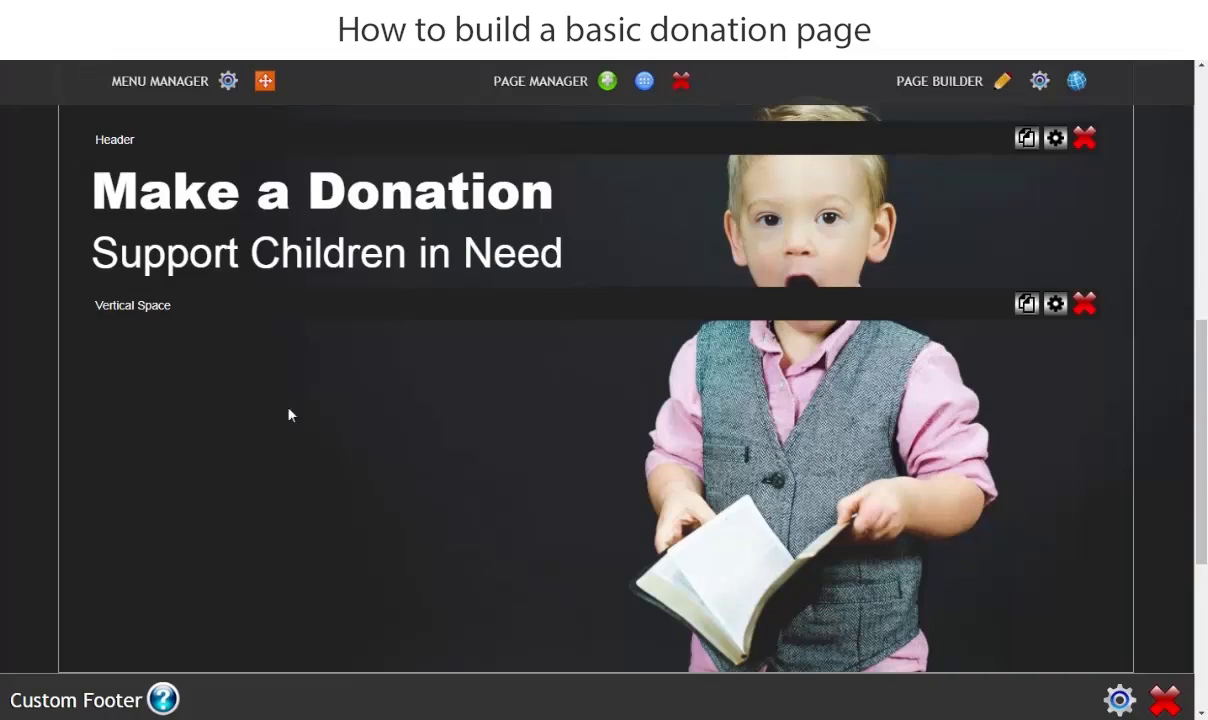
- Add a Buttons content block to row_1 and close the content options
{"action": "scroll", "coordinate": [561, 358], "scroll_direction": "up", "scroll_amount": 4}
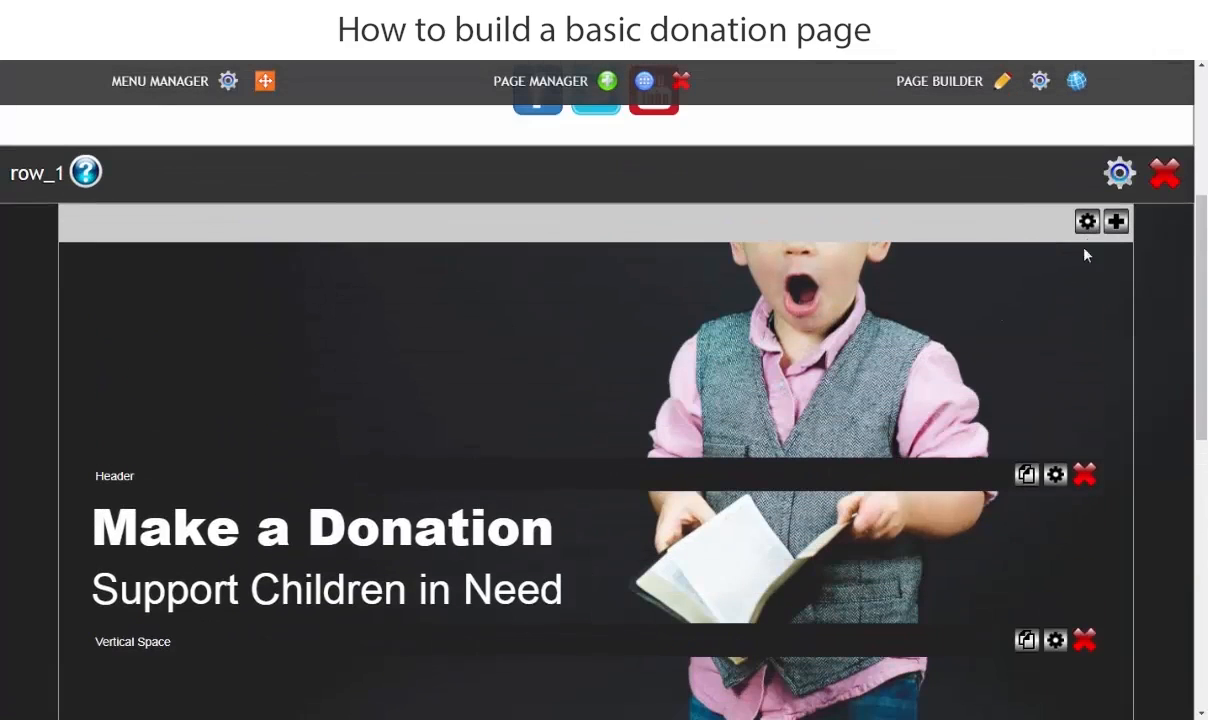
{"action": "left_click", "coordinate": [1116, 221]}
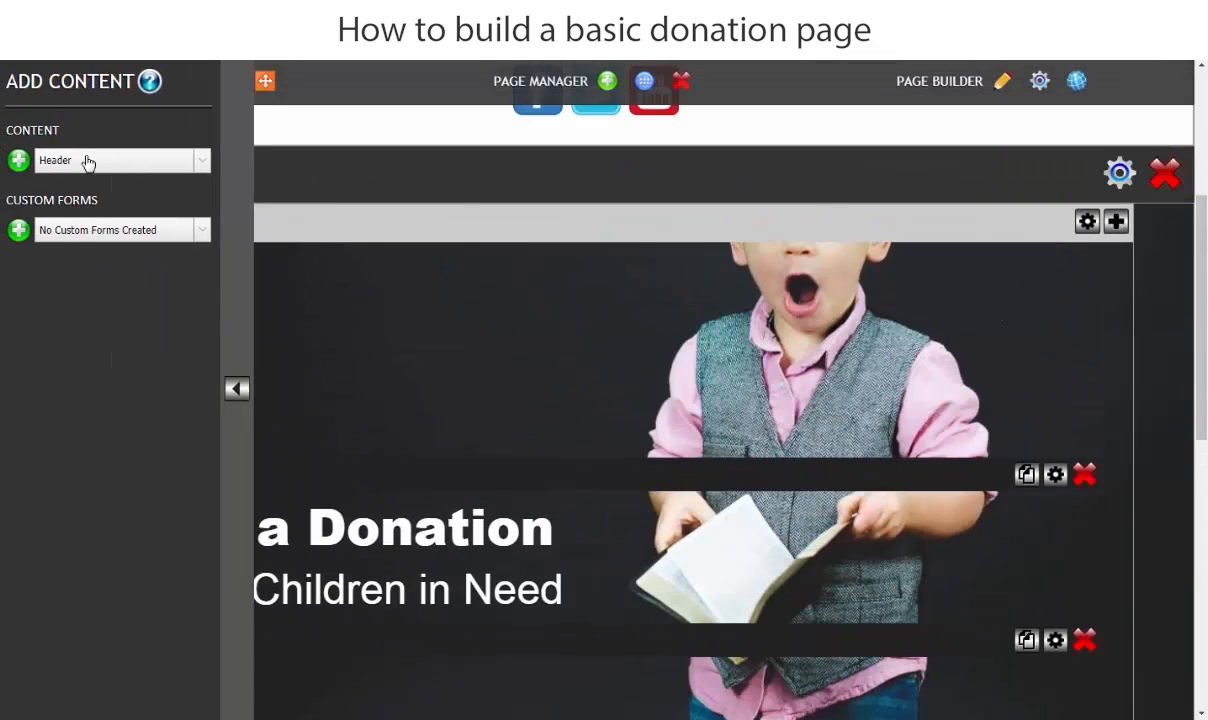
{"action": "left_click", "coordinate": [80, 161]}
{"action": "left_click", "coordinate": [55, 258]}
{"action": "left_click", "coordinate": [18, 160]}
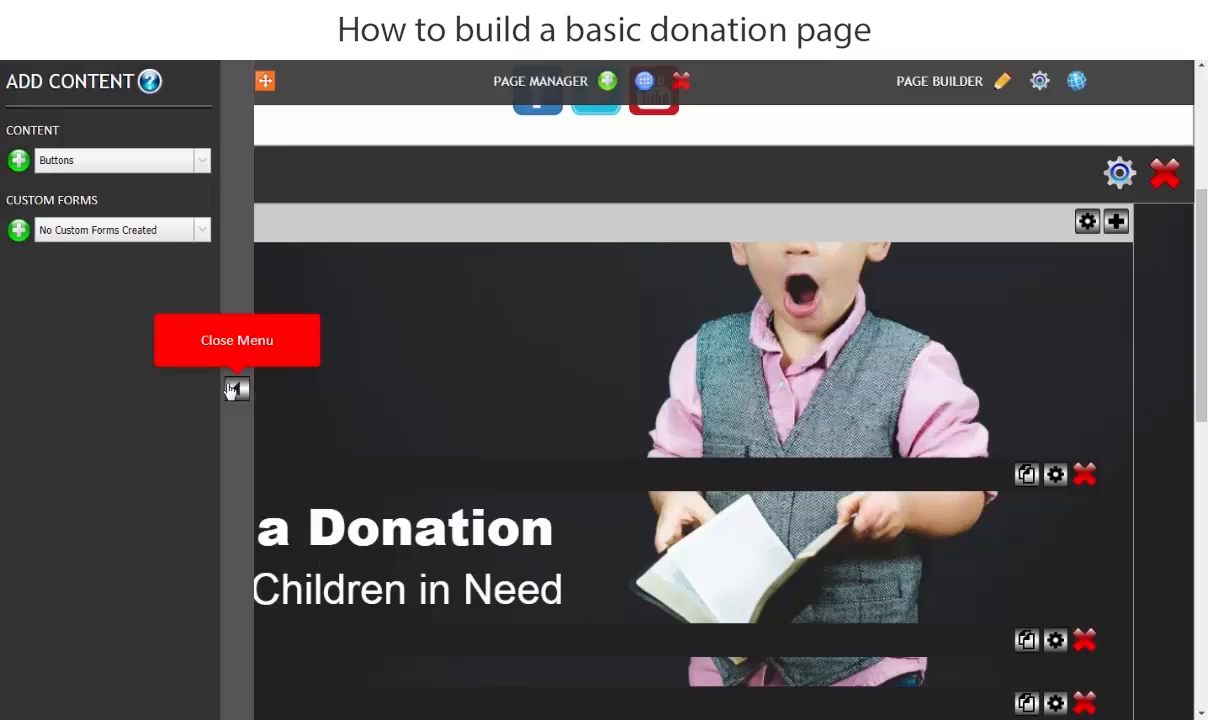
{"action": "left_click", "coordinate": [236, 389]}
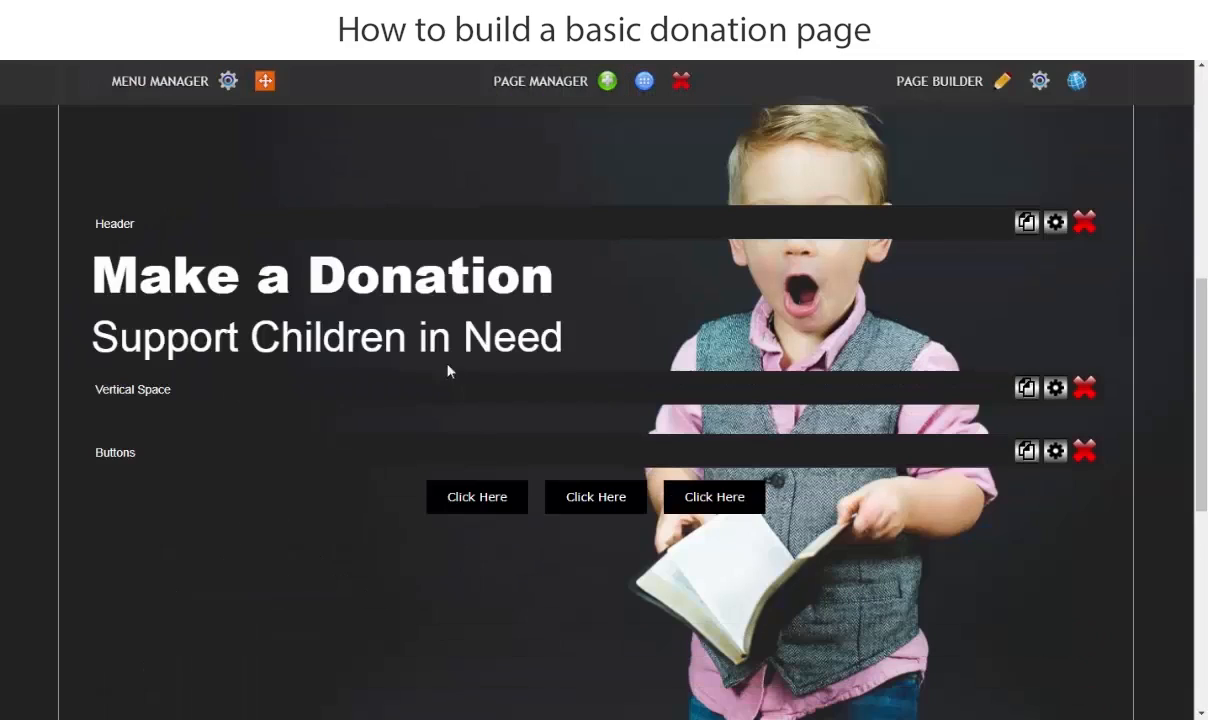
- In the Buttons block's settings, set the button size to 2X and the font size to 22px
{"action": "left_click", "coordinate": [1055, 452]}
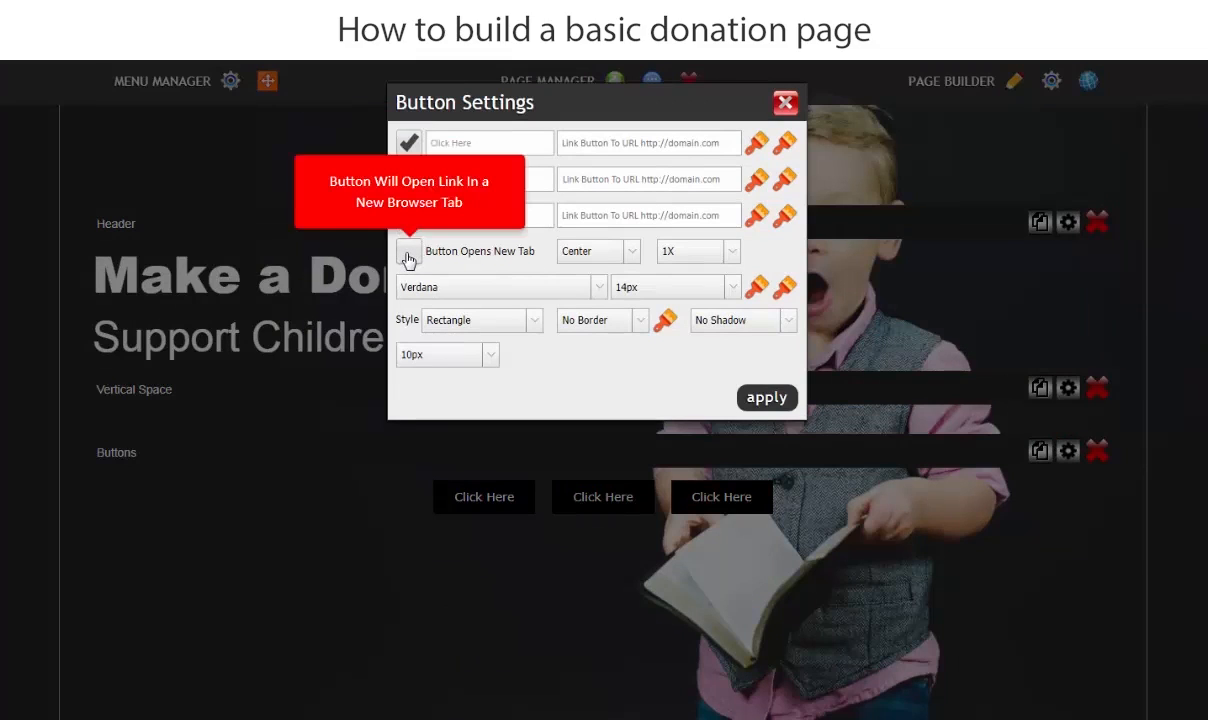
{"action": "left_click", "coordinate": [696, 256]}
{"action": "left_click", "coordinate": [688, 285]}
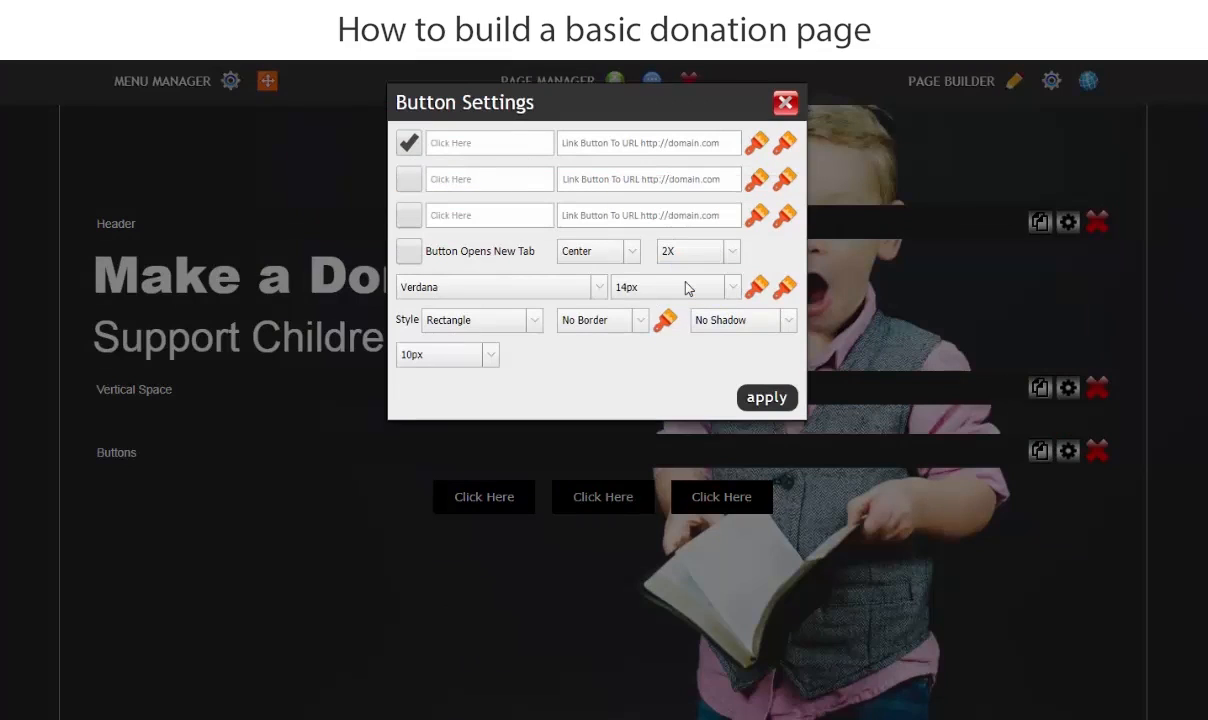
{"action": "left_click", "coordinate": [645, 287]}
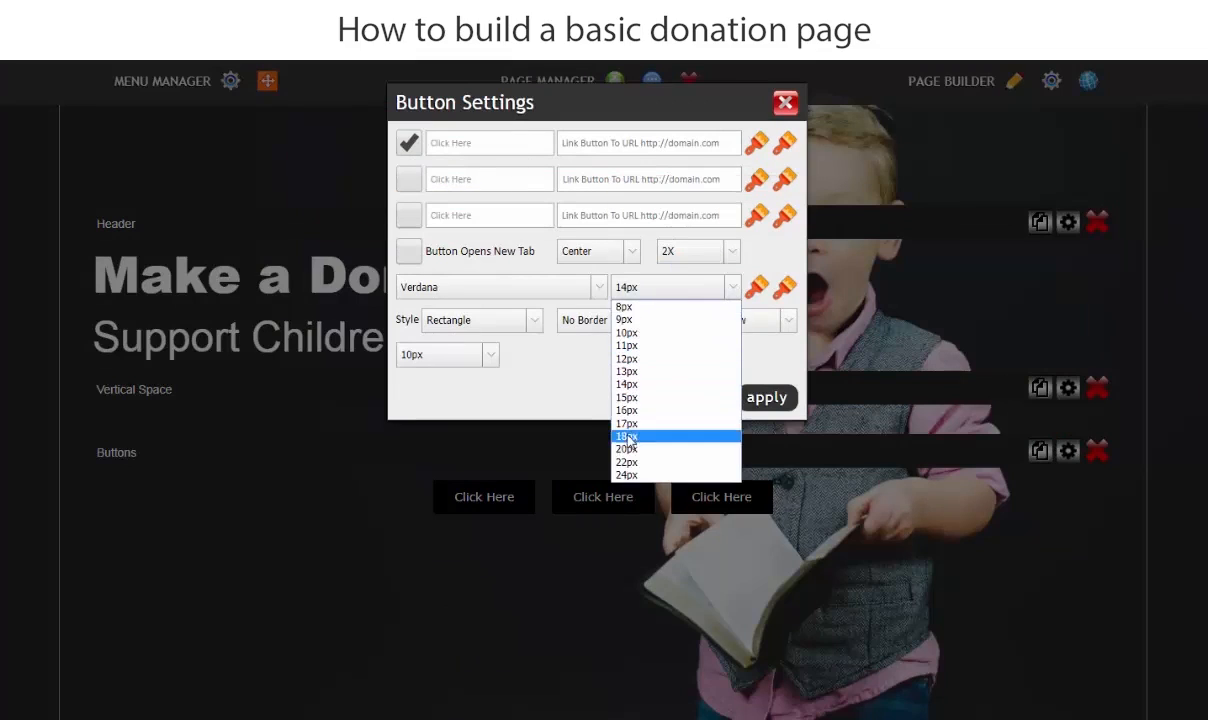
{"action": "left_click", "coordinate": [628, 462]}
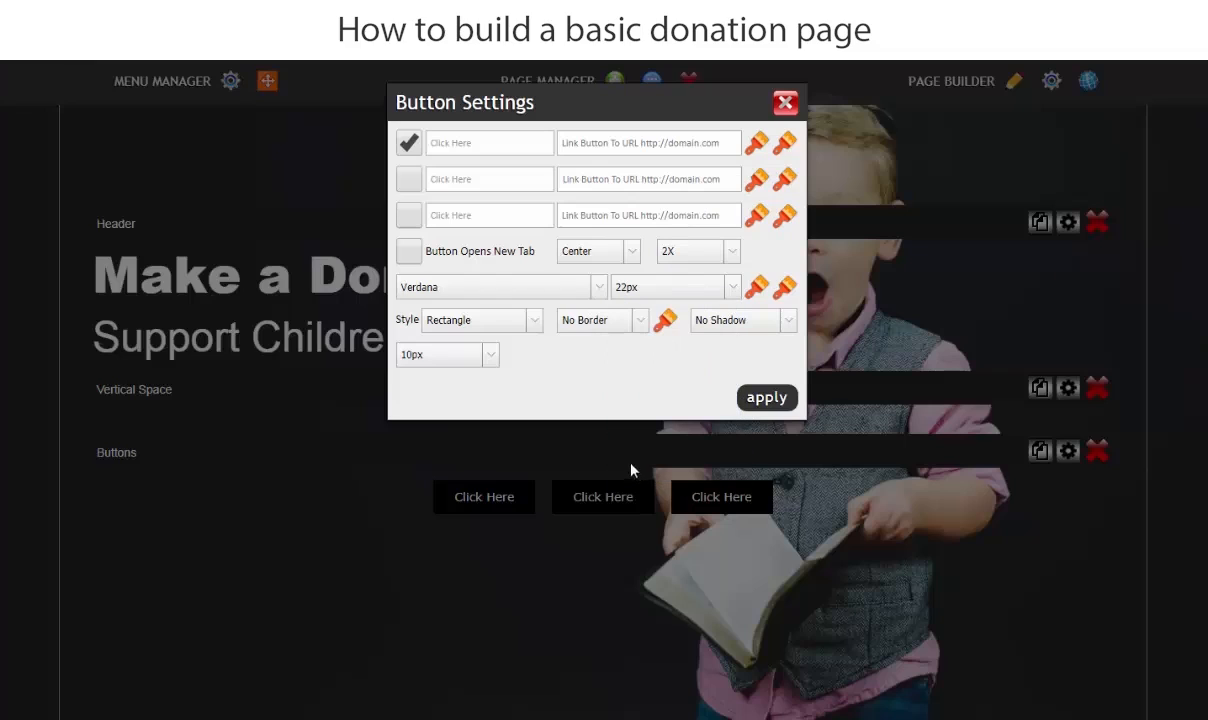
- Set the button style to Rectangle (curve) and the button alignment to Left
{"action": "left_click", "coordinate": [470, 331]}
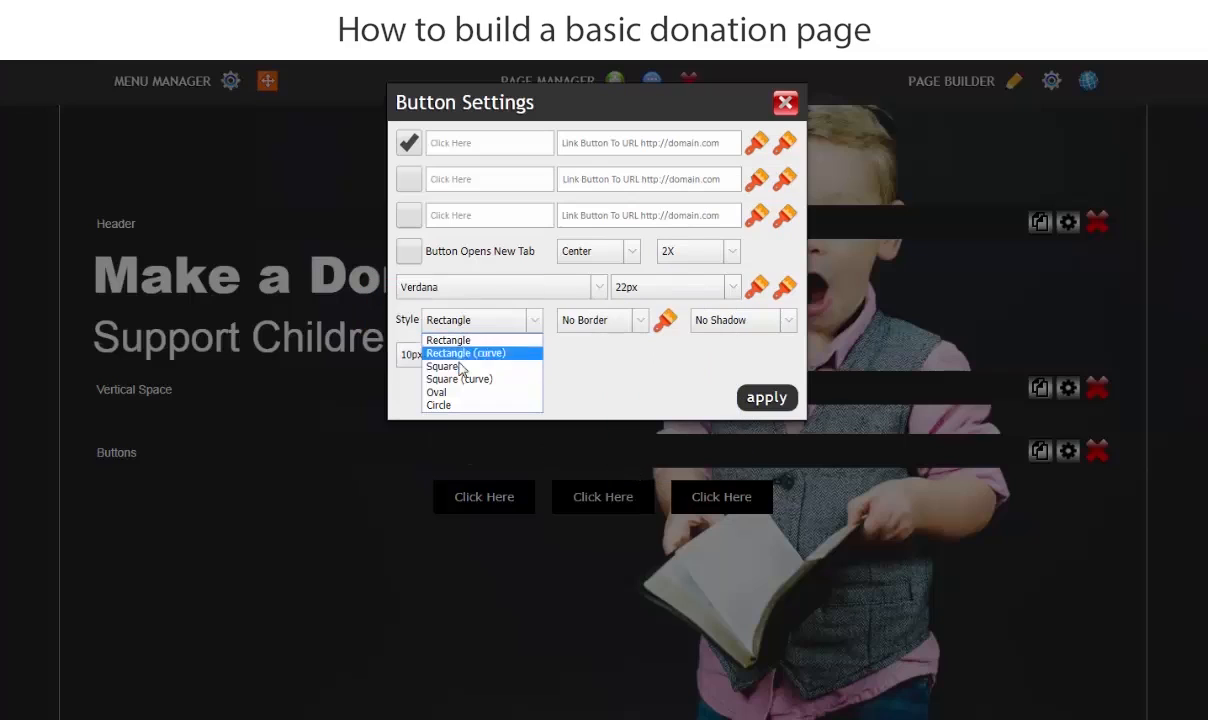
{"action": "left_click", "coordinate": [462, 355]}
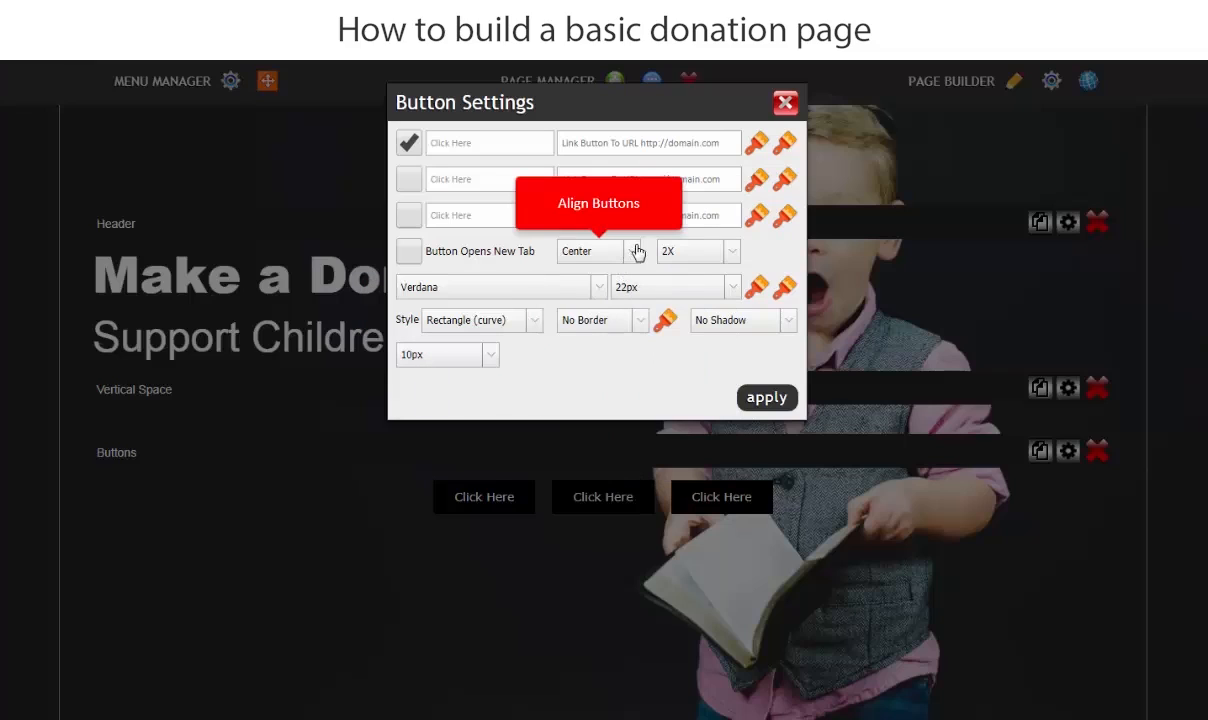
{"action": "left_click", "coordinate": [598, 251]}
{"action": "left_click", "coordinate": [572, 271]}
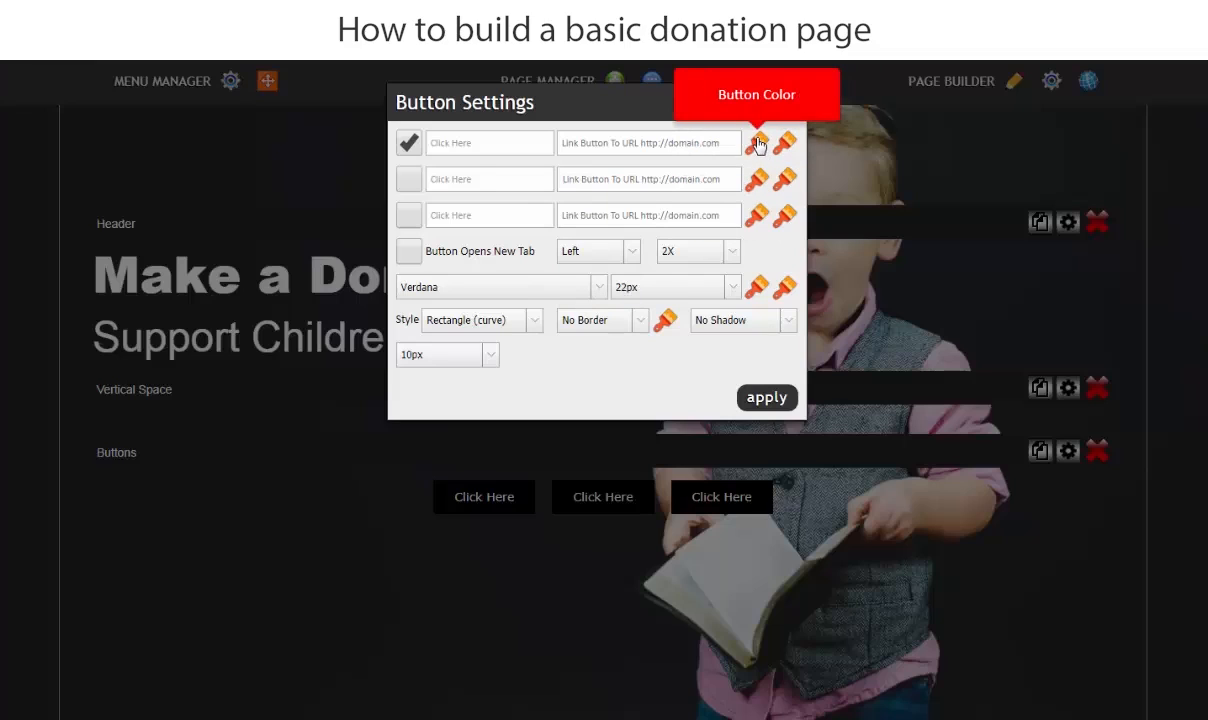
- Set the first button's color to #555 and apply the button settings
{"action": "left_click", "coordinate": [757, 145]}
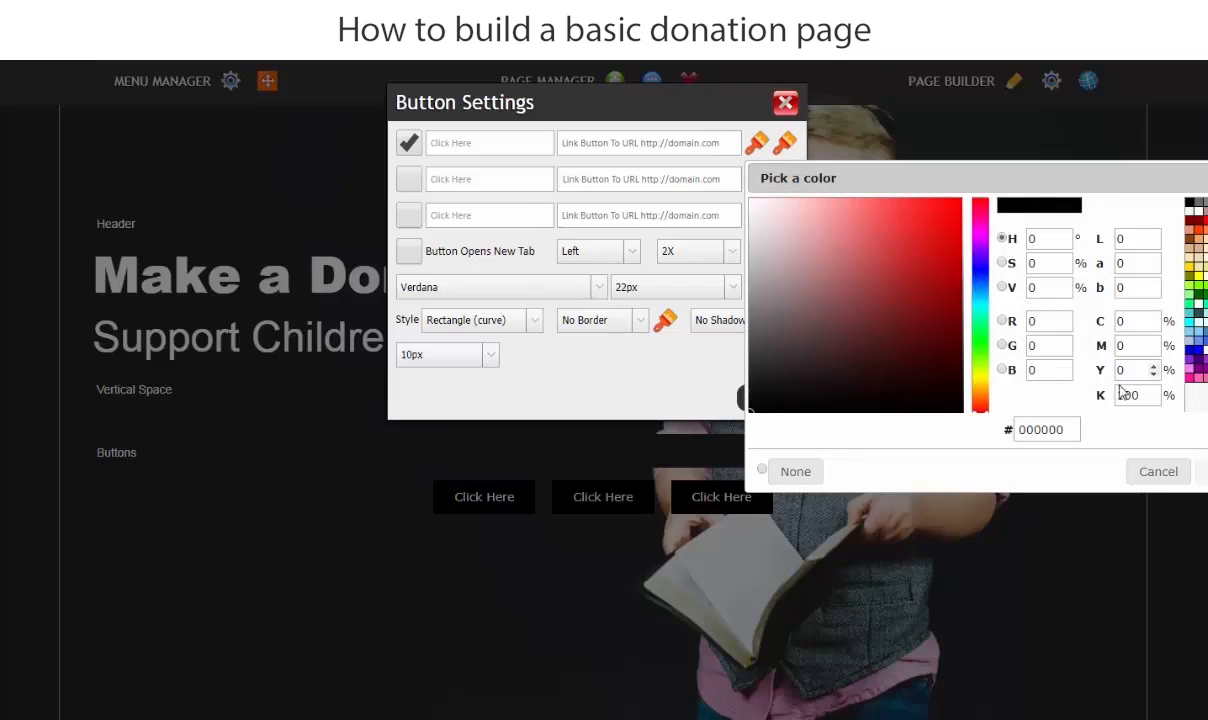
{"action": "double_click", "coordinate": [1045, 429]}
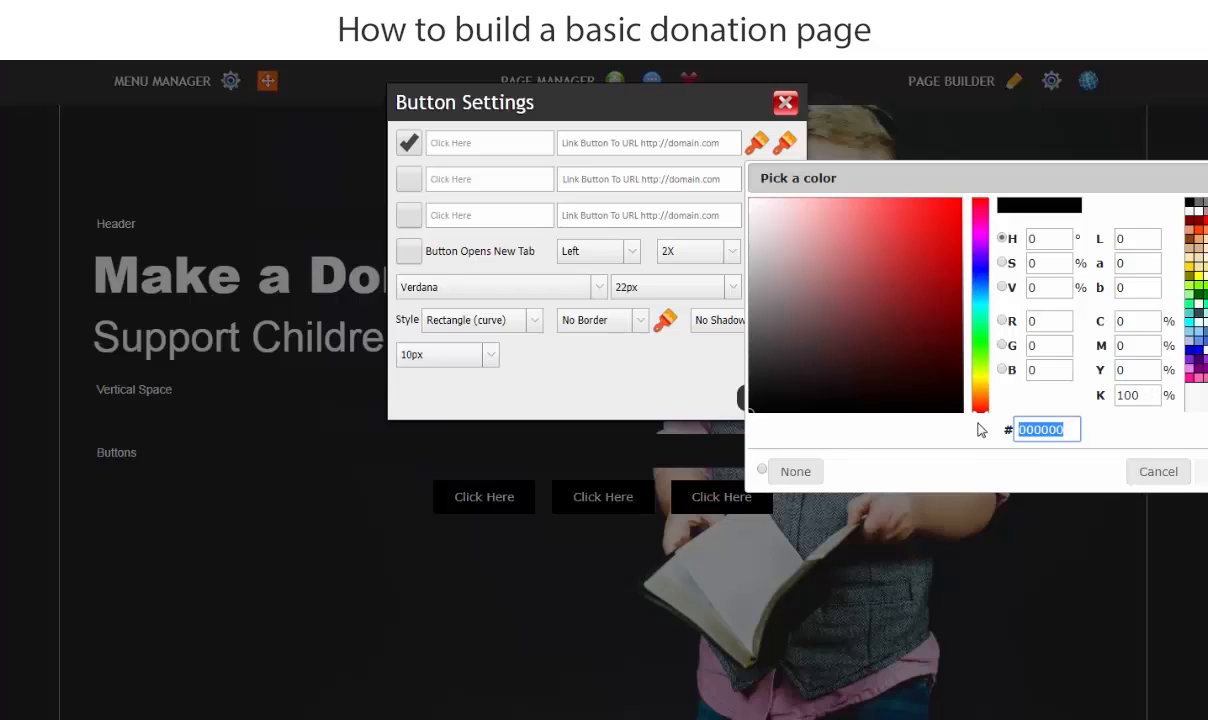
{"action": "type", "text": "555"}
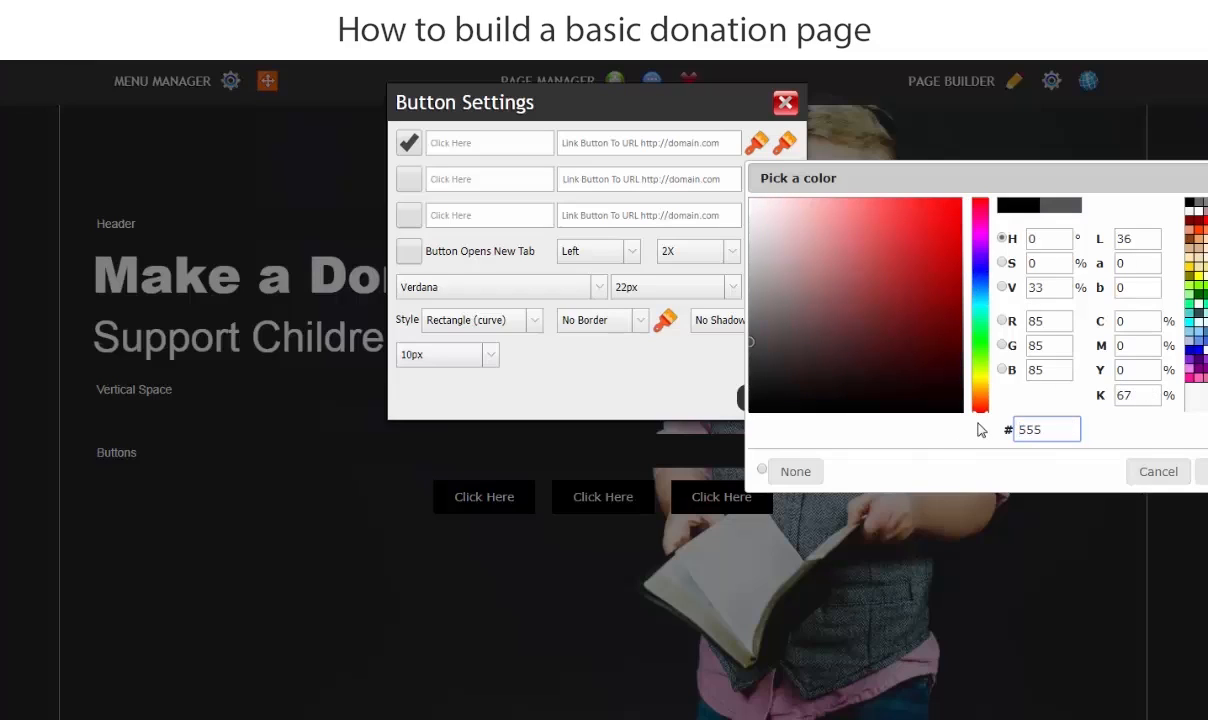
{"action": "left_click_drag", "start_coordinate": [1020, 171], "coordinate": [576, 161]}
{"action": "left_click", "coordinate": [769, 461]}
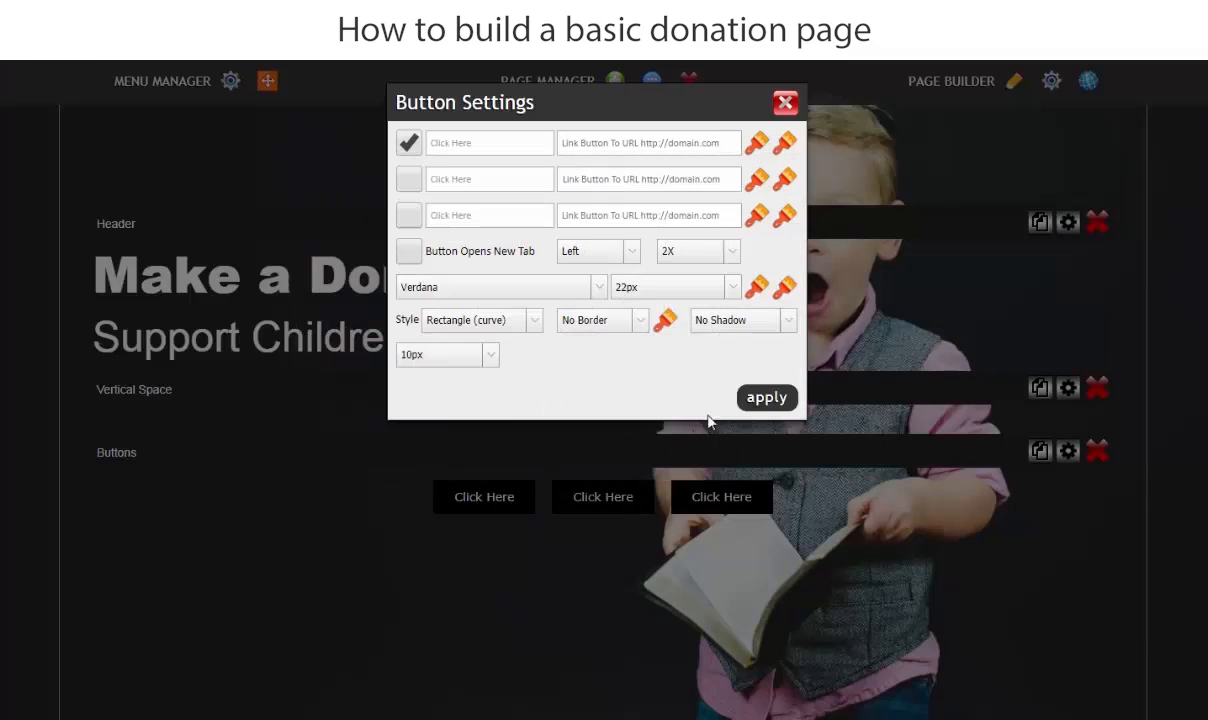
{"action": "left_click", "coordinate": [769, 397]}
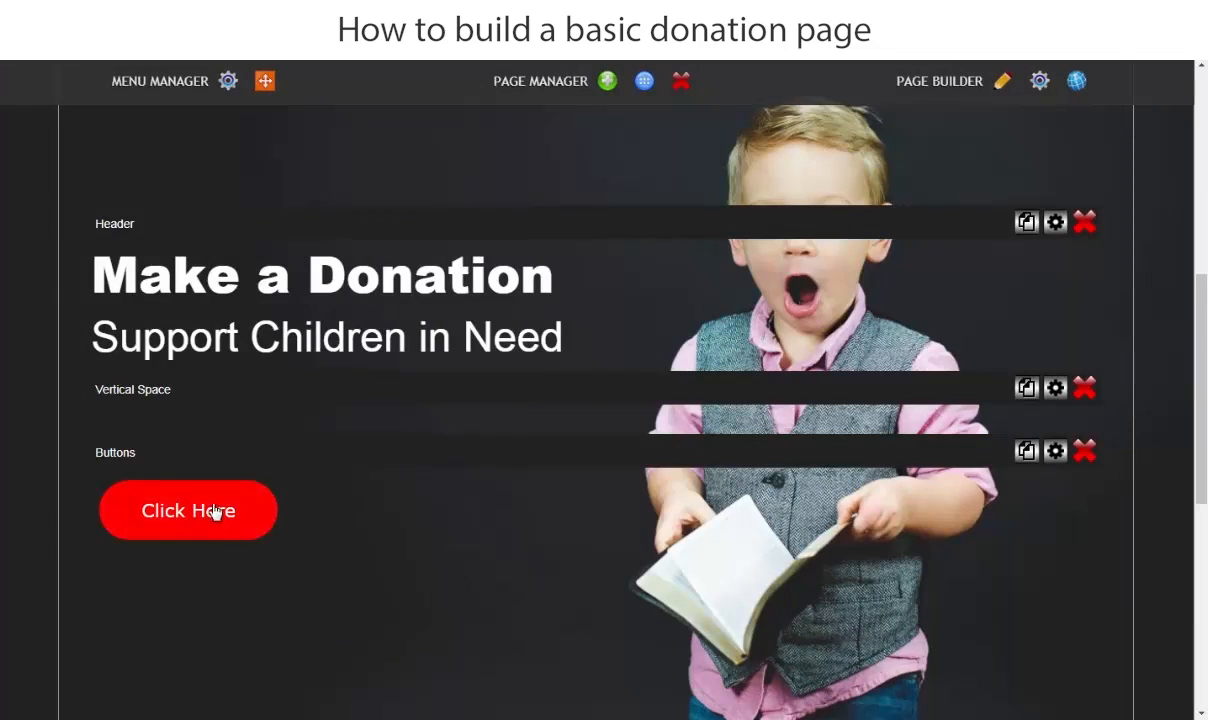
- Set row_1's bottom padding to 40% and save the layout settings
{"action": "scroll", "coordinate": [507, 375], "scroll_direction": "down", "scroll_amount": 2}
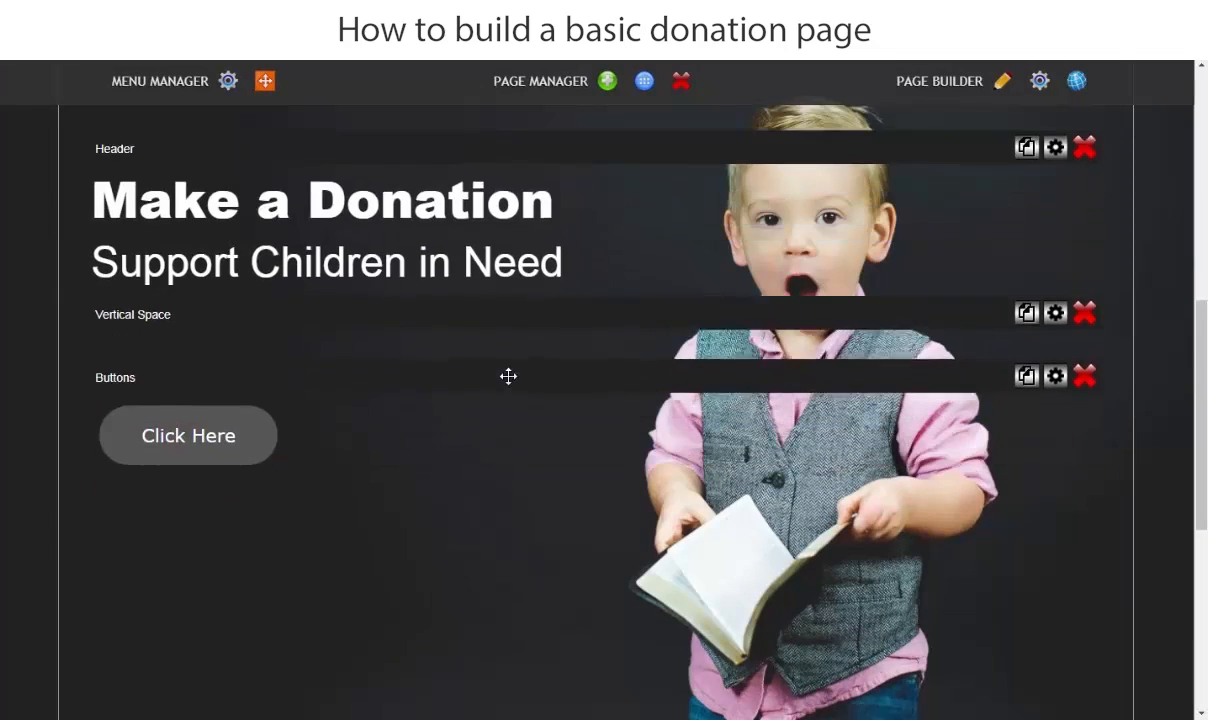
{"action": "scroll", "coordinate": [501, 383], "scroll_direction": "up", "scroll_amount": 5}
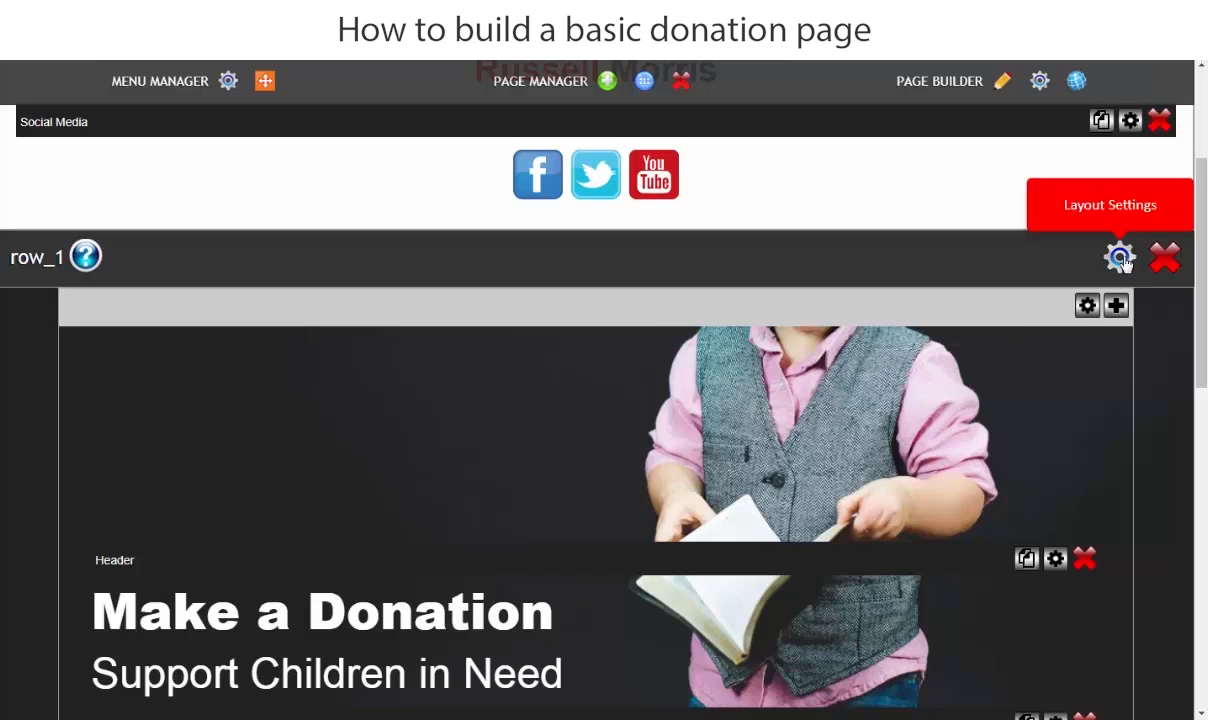
{"action": "left_click", "coordinate": [1119, 257]}
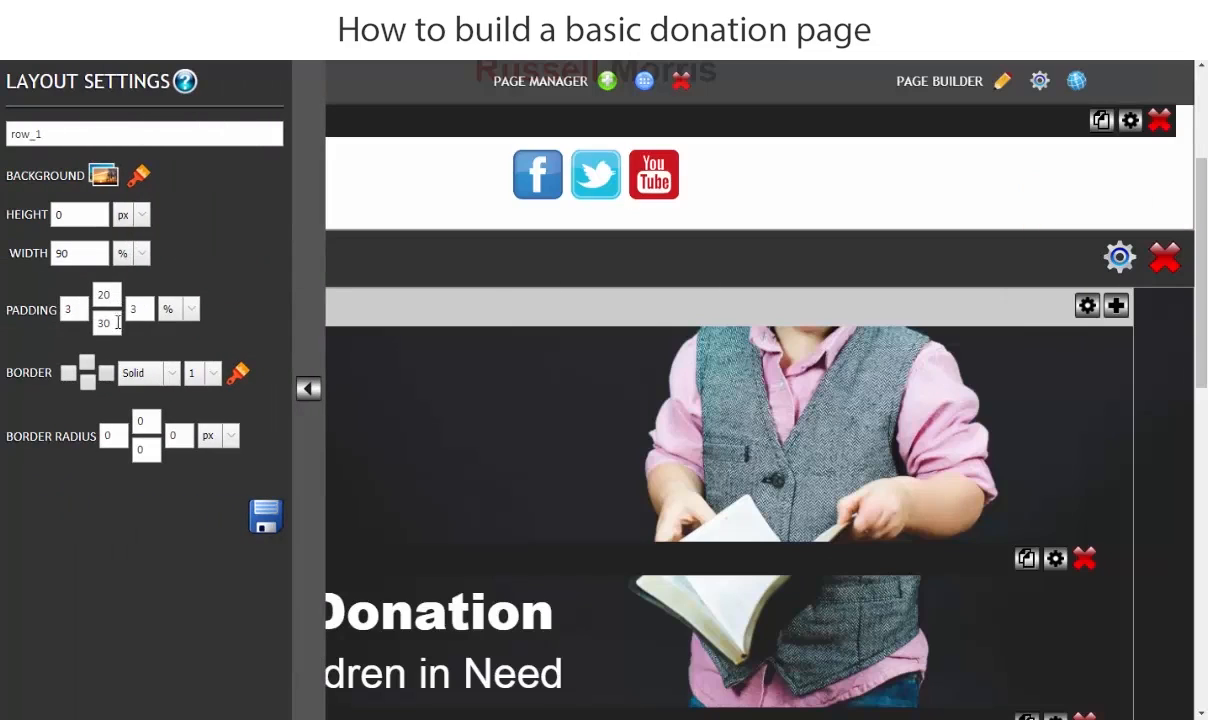
{"action": "double_click", "coordinate": [102, 323]}
{"action": "type", "text": "40"}
{"action": "left_click", "coordinate": [268, 514]}
{"action": "left_click", "coordinate": [308, 392]}
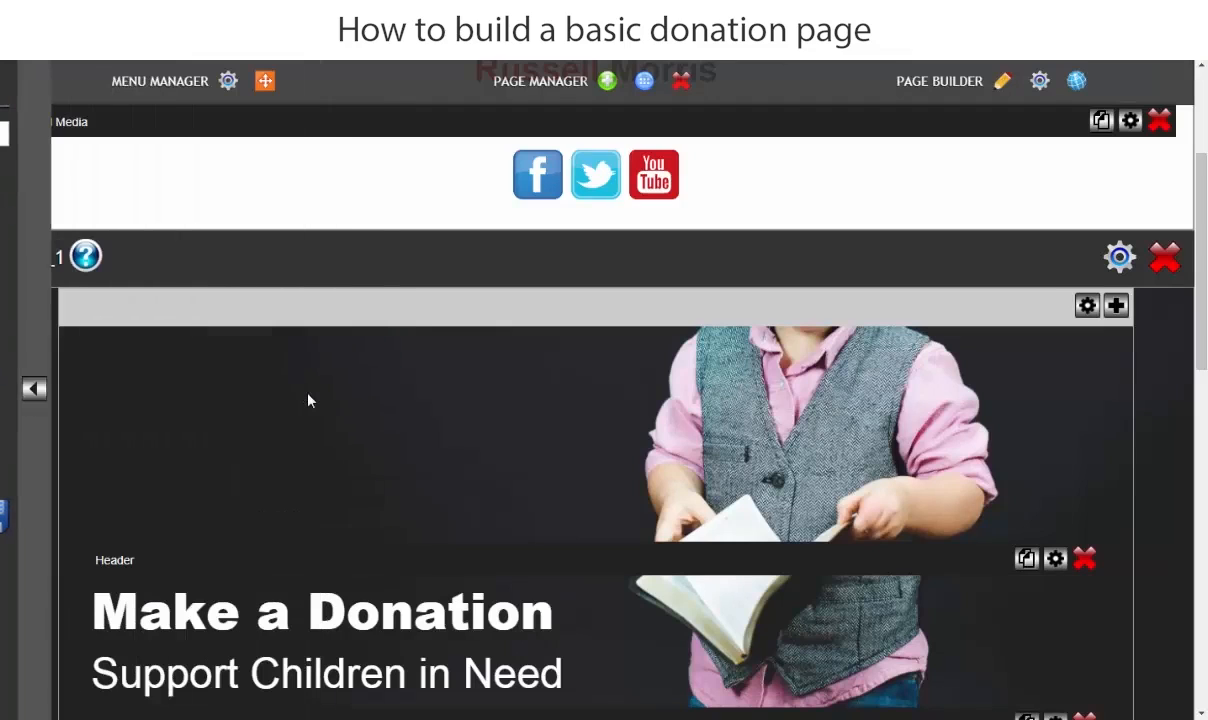
- Preview the donation page and check the banner, its texts and the button down to the footer
{"action": "scroll", "coordinate": [280, 394], "scroll_direction": "down", "scroll_amount": 1}
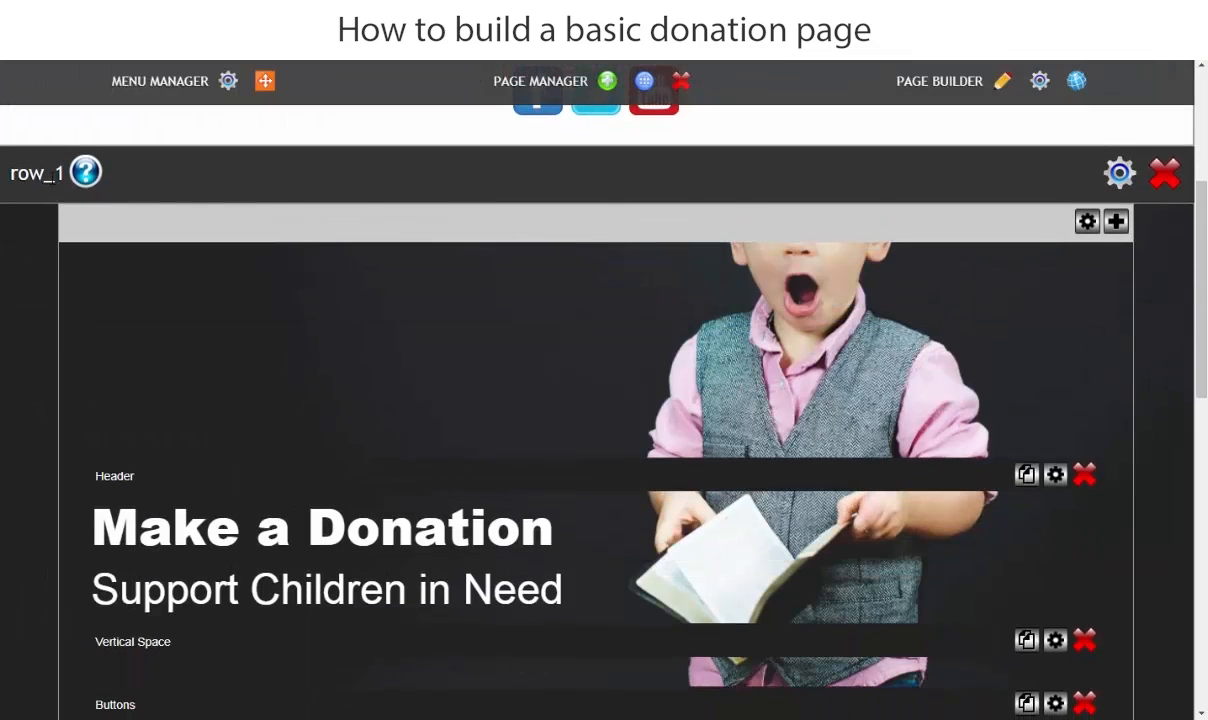
{"action": "scroll", "coordinate": [708, 607], "scroll_direction": "down", "scroll_amount": 3}
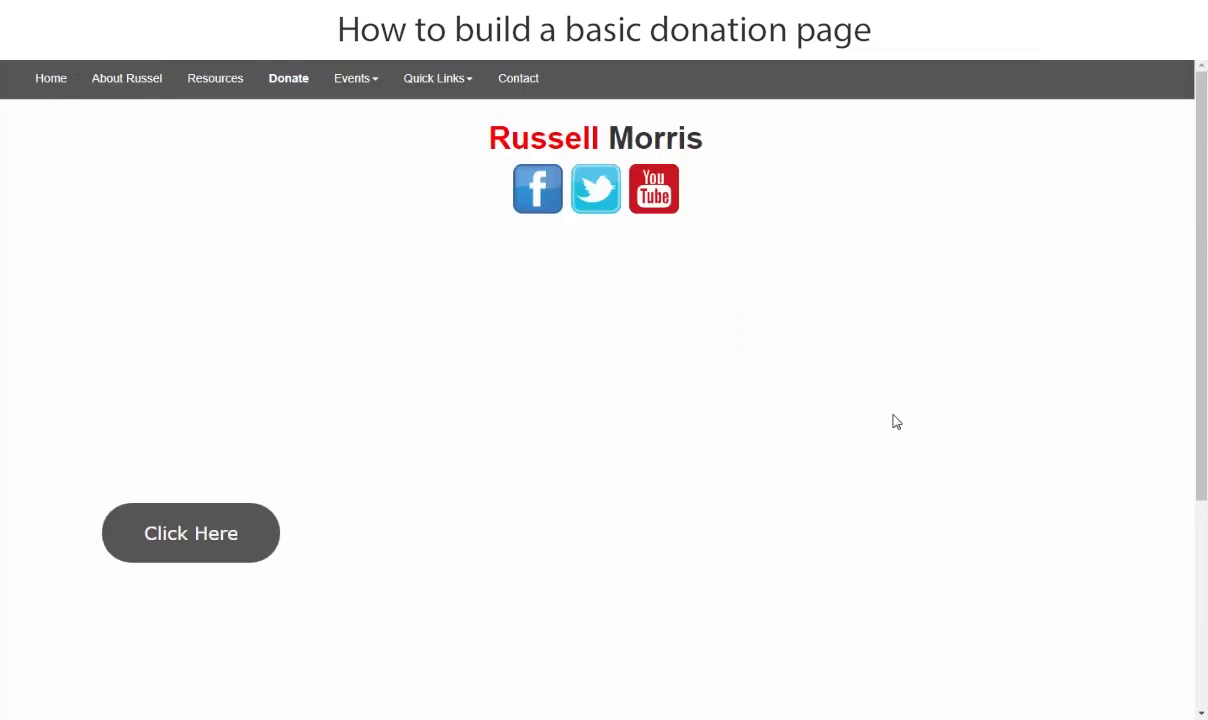
{"action": "scroll", "coordinate": [831, 403], "scroll_direction": "down", "scroll_amount": 3}
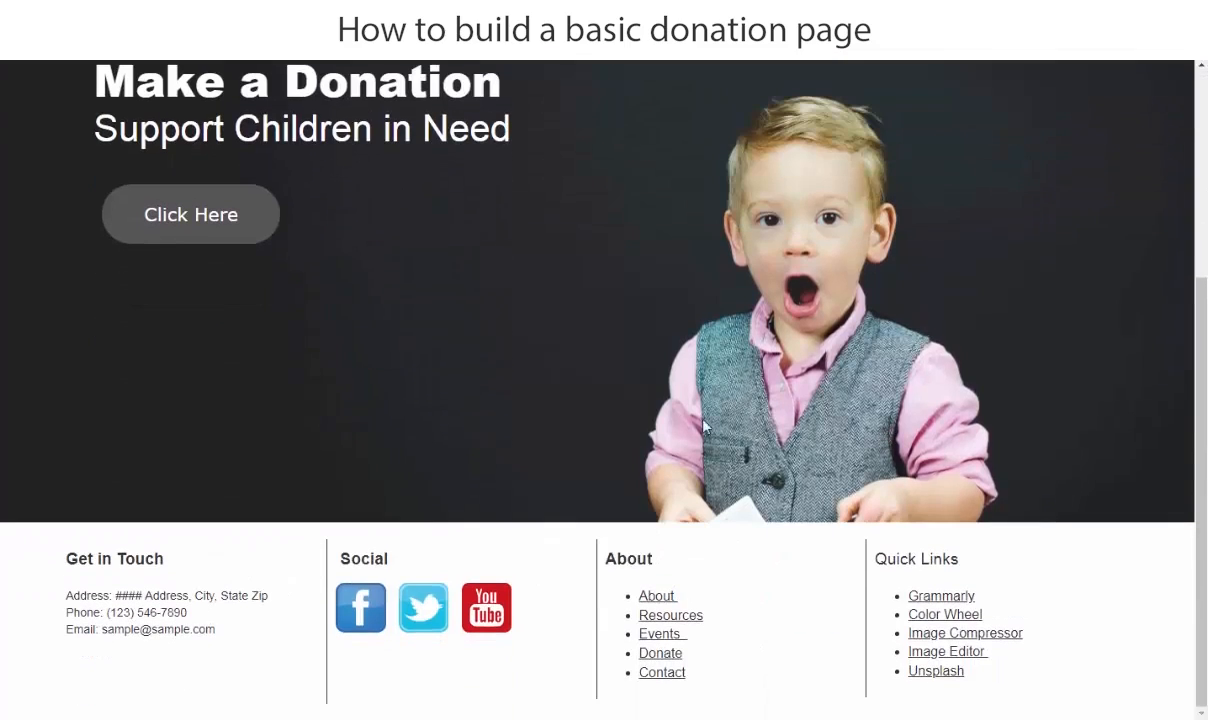
{"action": "scroll", "coordinate": [625, 396], "scroll_direction": "up", "scroll_amount": 3}
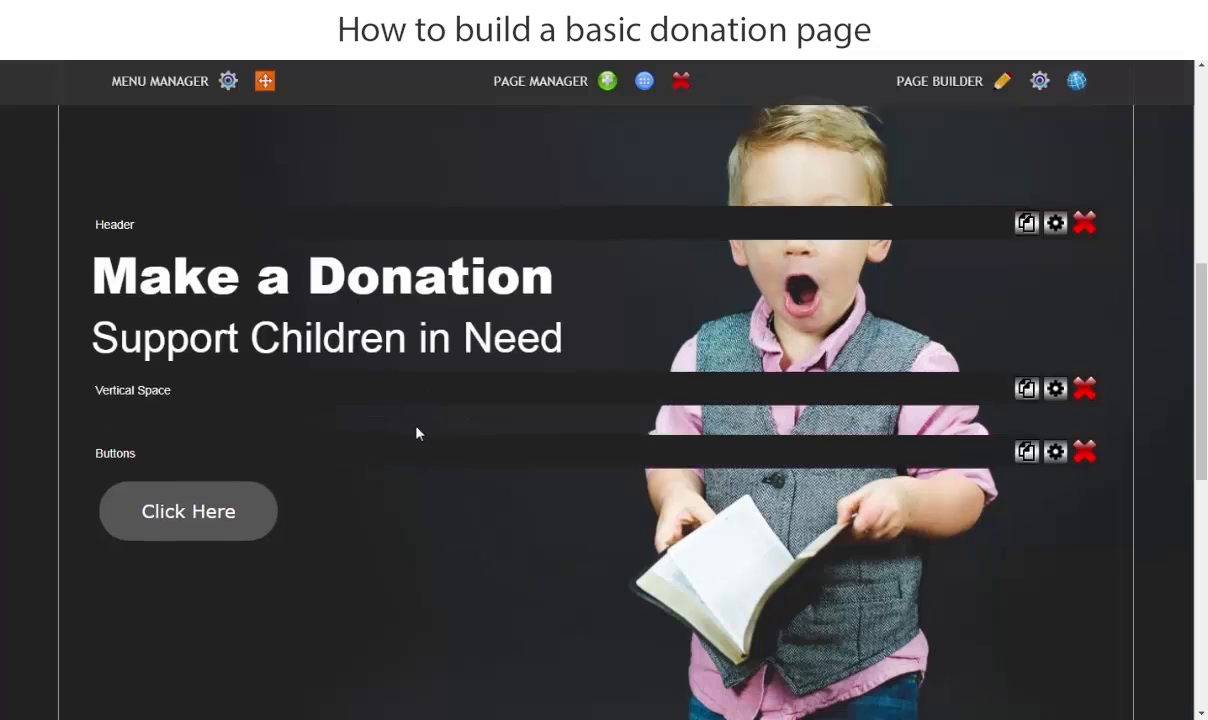
- Set row_1's background image position to top center and save the layout settings
{"action": "scroll", "coordinate": [415, 430], "scroll_direction": "up", "scroll_amount": 4}
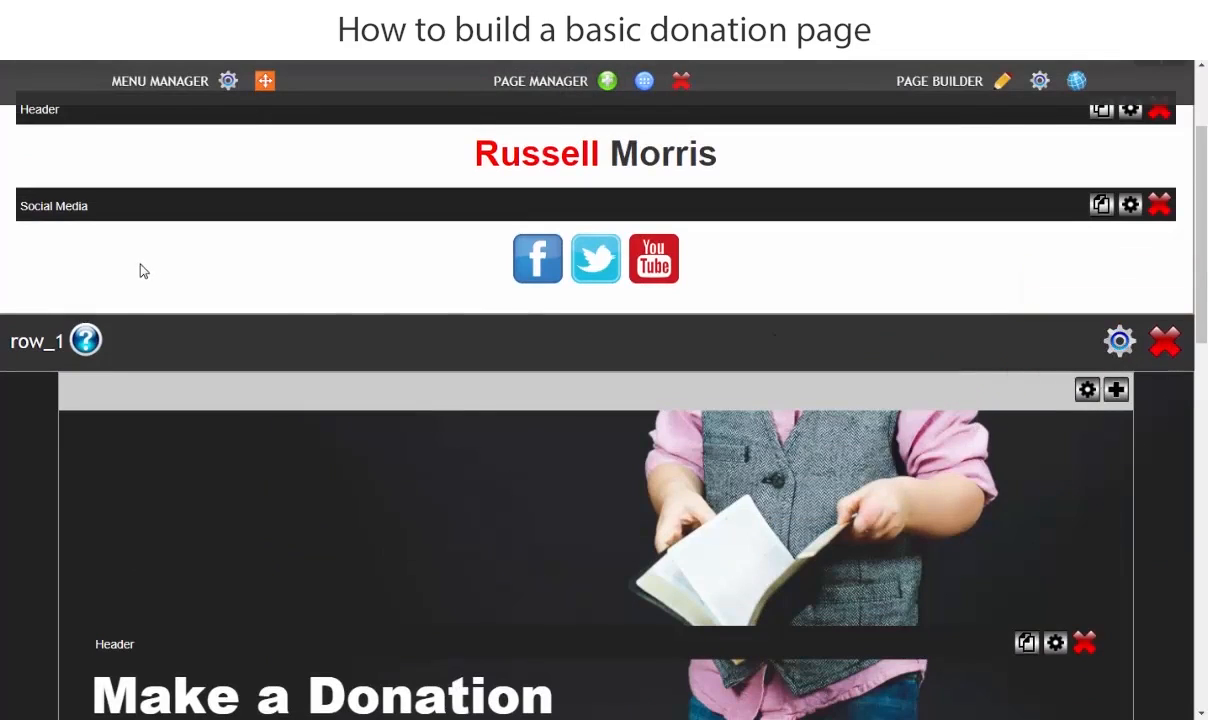
{"action": "left_click", "coordinate": [1120, 343]}
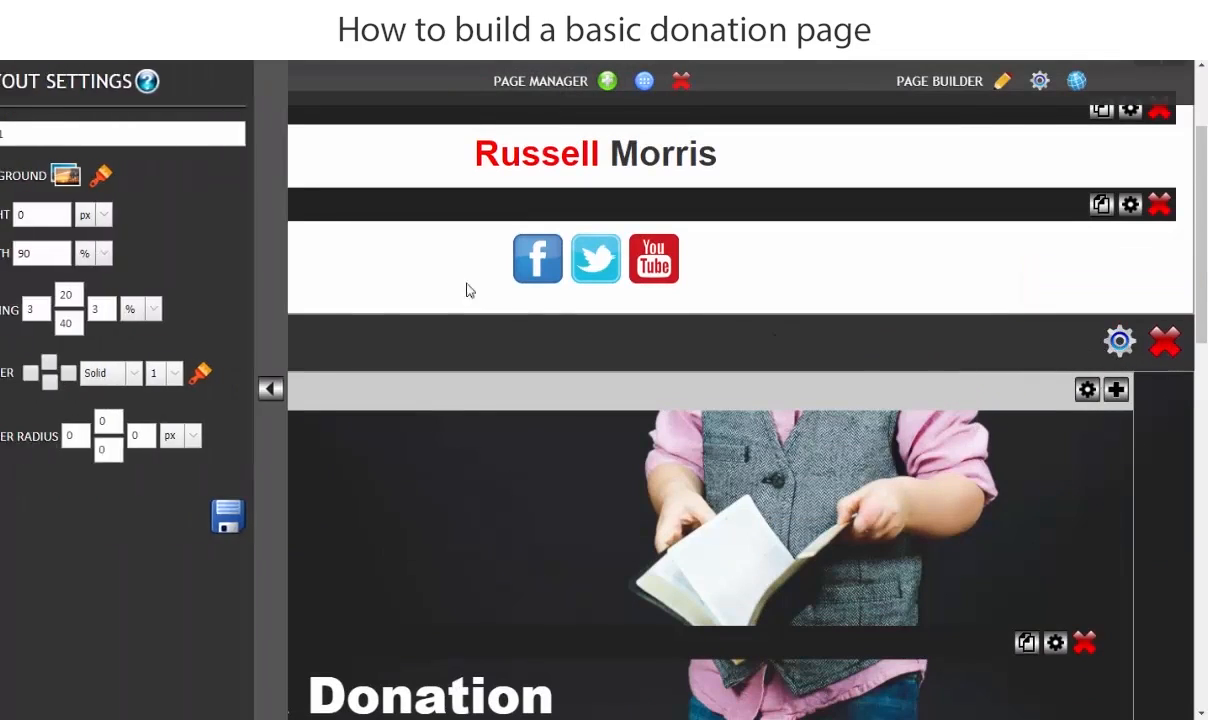
{"action": "left_click", "coordinate": [104, 176]}
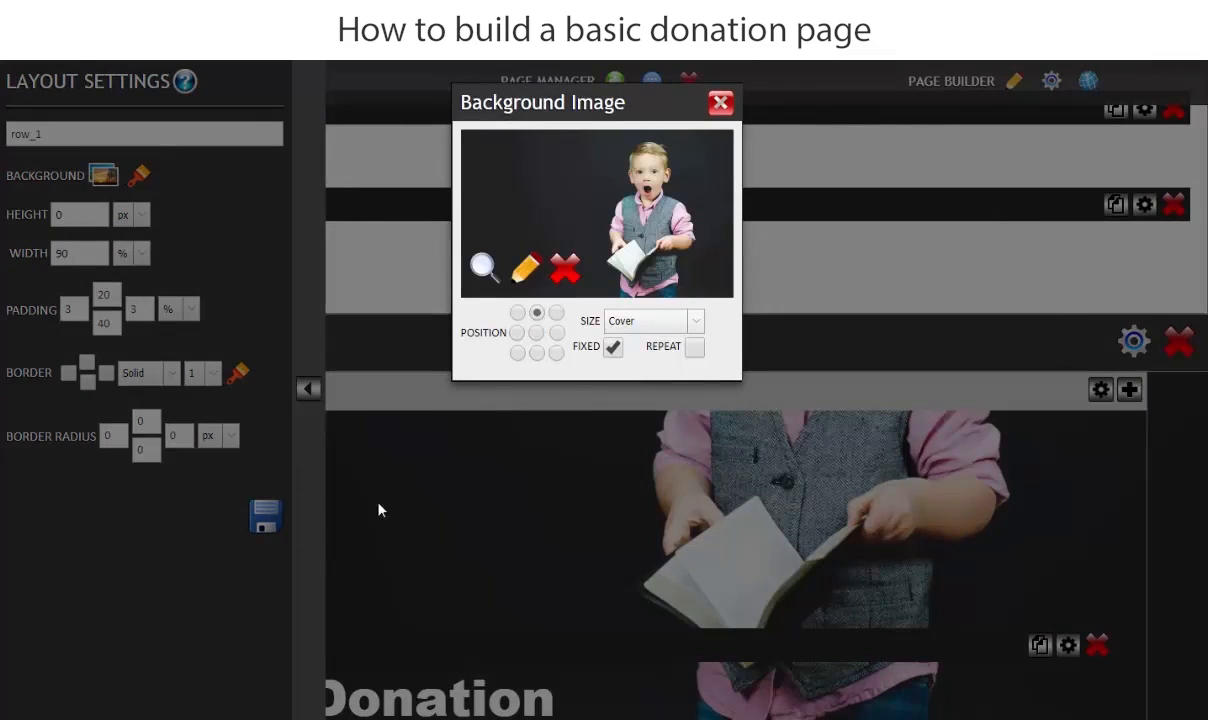
{"action": "left_click", "coordinate": [720, 103]}
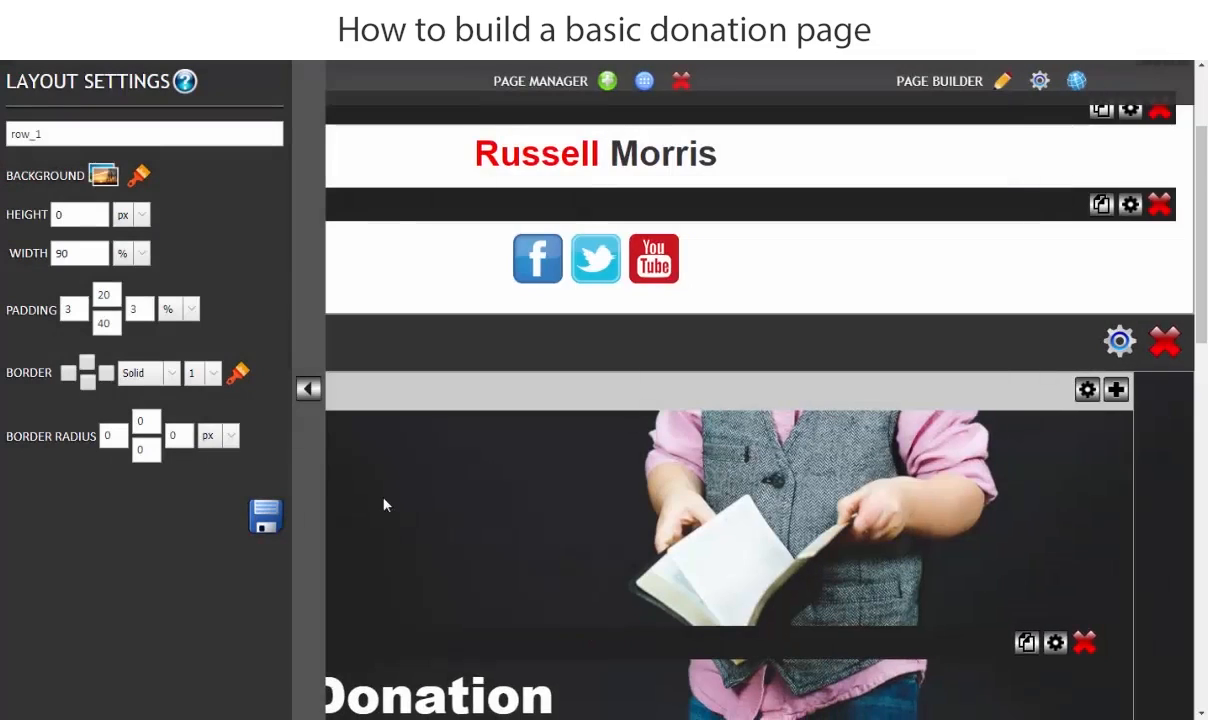
{"action": "left_click", "coordinate": [265, 515]}
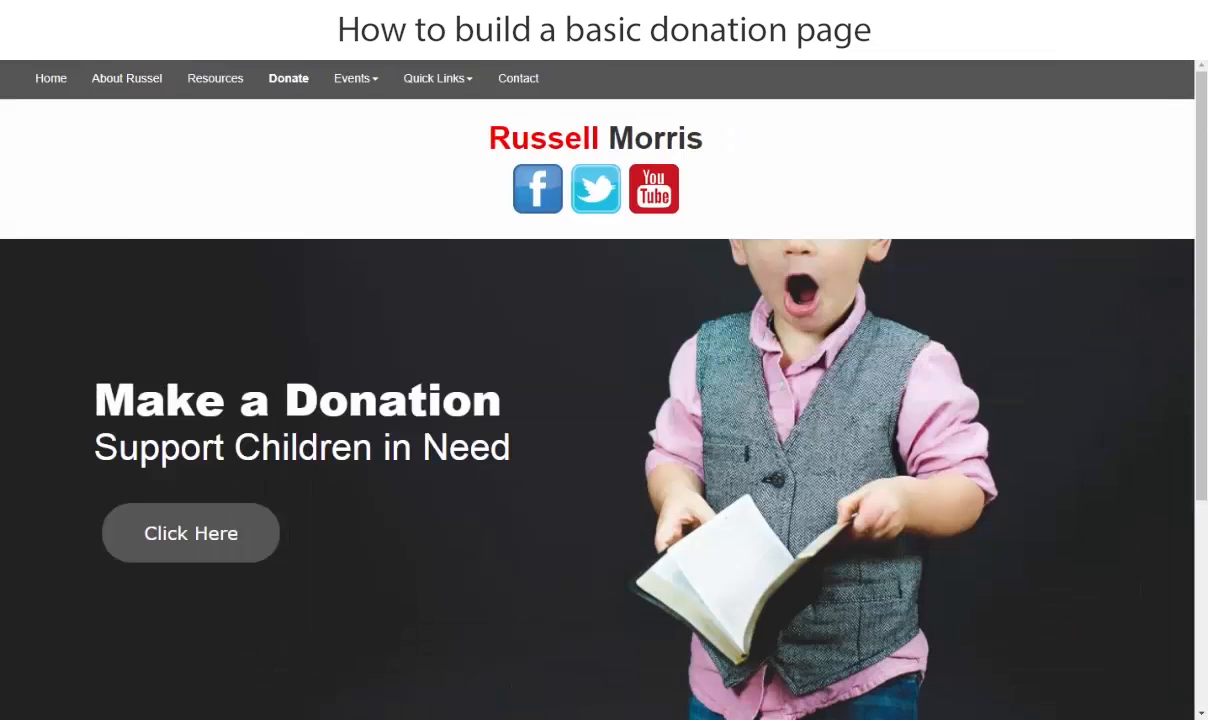
- Reload the Donate page preview and examine how the banner background sits behind the texts and button
{"action": "left_click", "coordinate": [68, 58]}
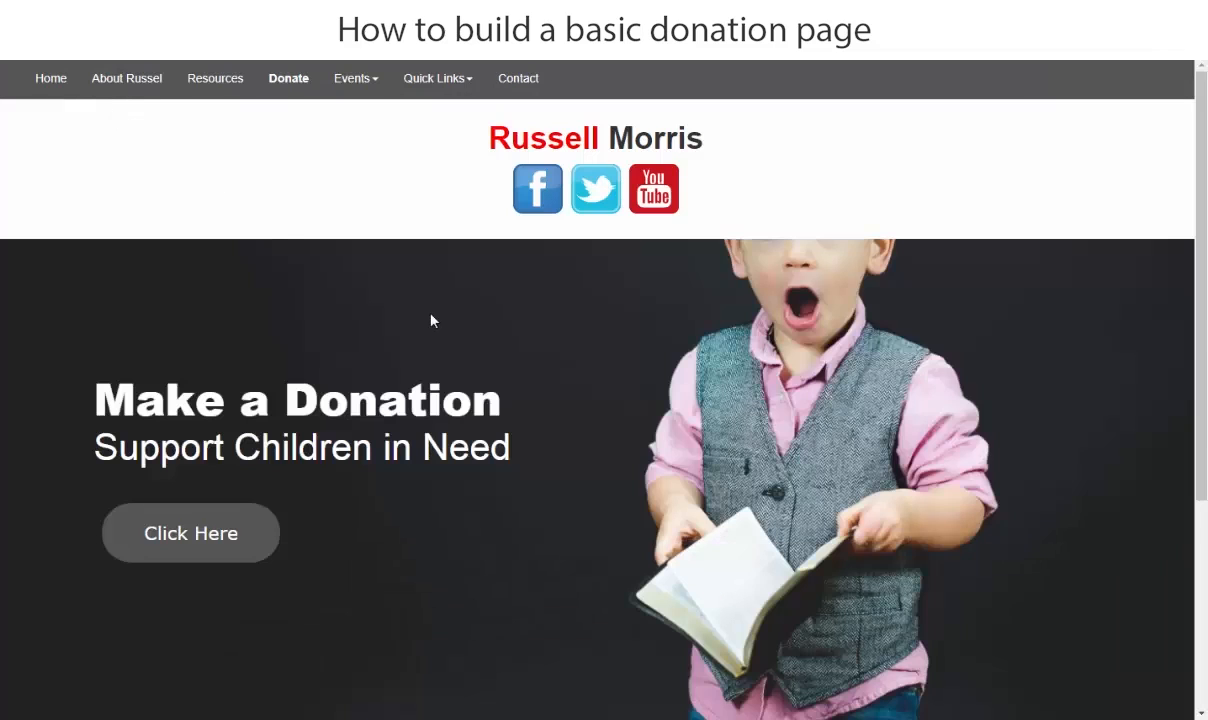
{"action": "scroll", "coordinate": [644, 345], "scroll_direction": "down", "scroll_amount": 3}
{"action": "scroll", "coordinate": [720, 366], "scroll_direction": "up", "scroll_amount": 3}
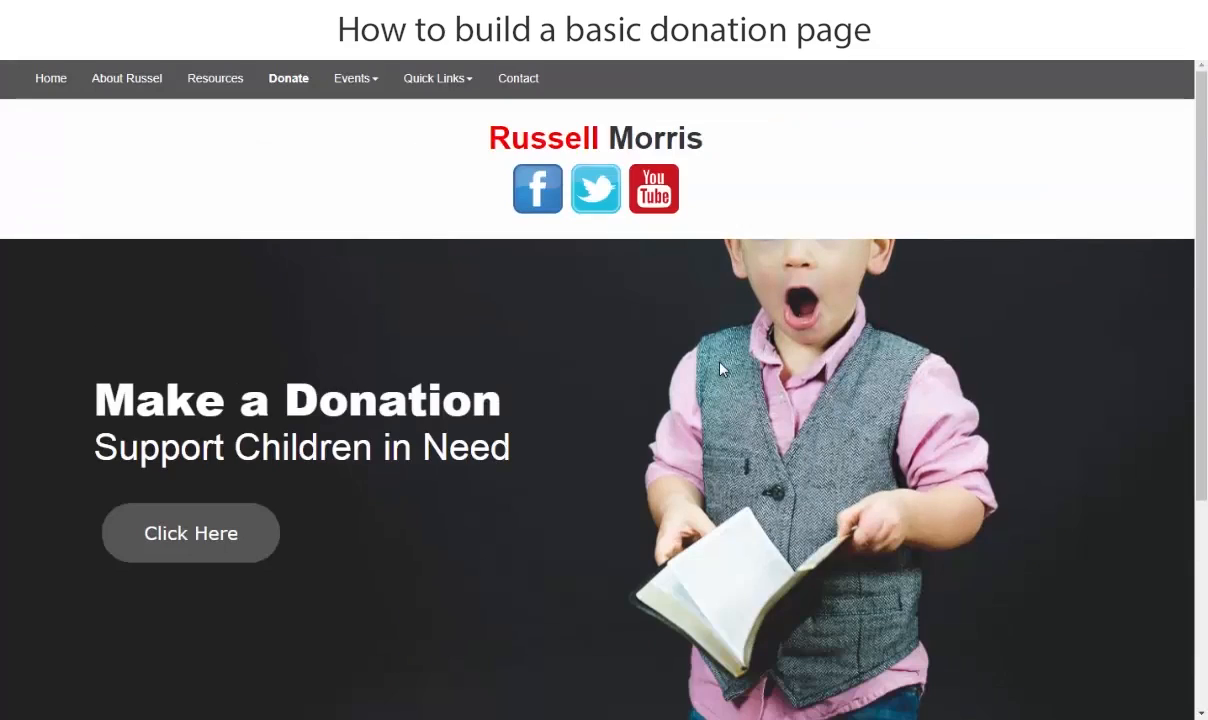
{"action": "scroll", "coordinate": [720, 369], "scroll_direction": "down", "scroll_amount": 2}
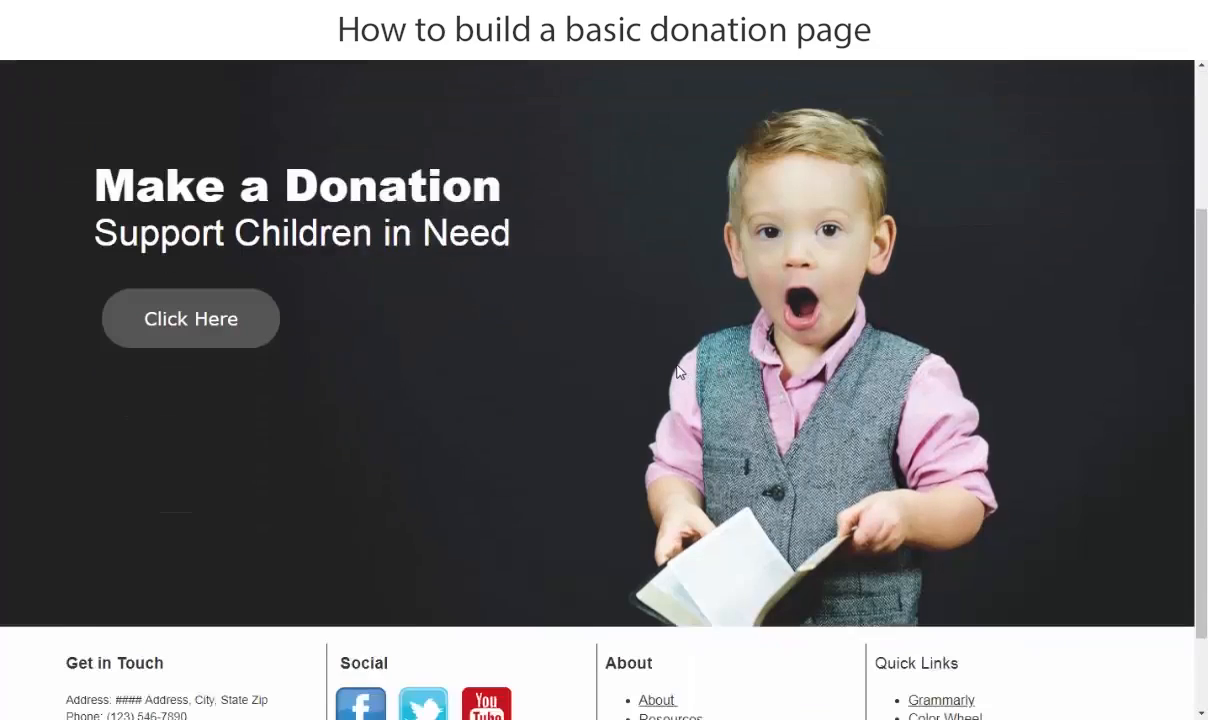
{"action": "scroll", "coordinate": [677, 368], "scroll_direction": "up", "scroll_amount": 2}
{"action": "scroll", "coordinate": [677, 370], "scroll_direction": "down", "scroll_amount": 2}
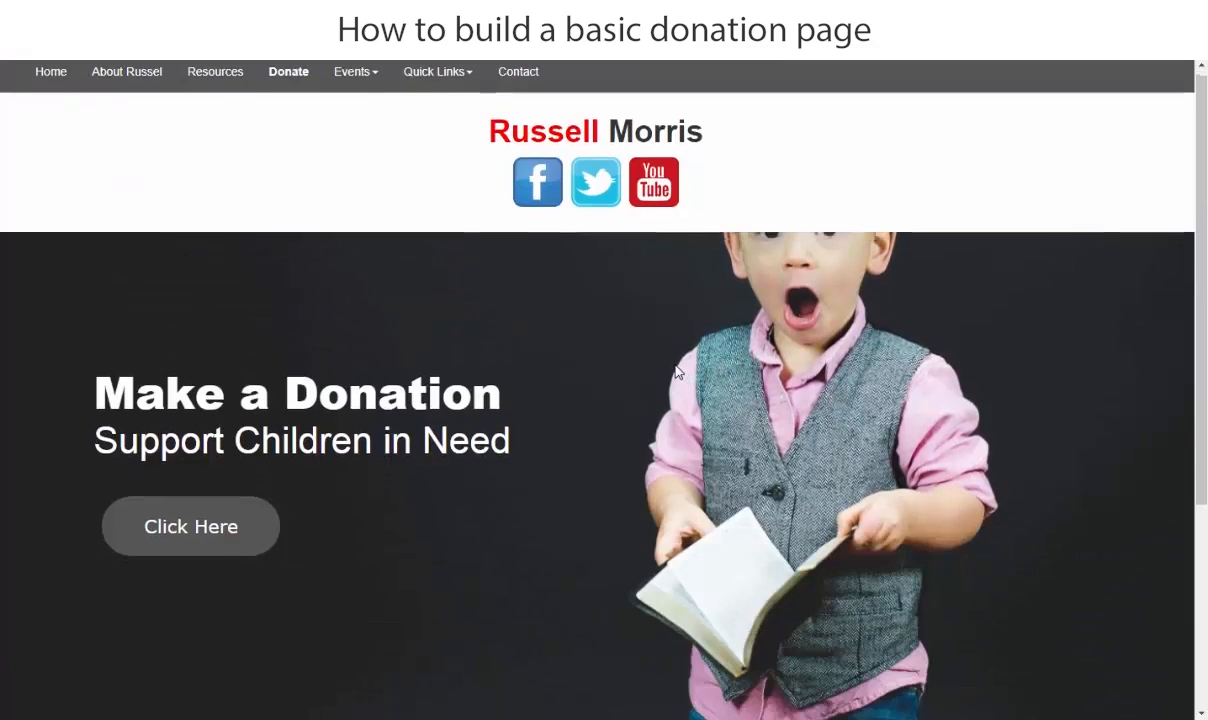
{"action": "scroll", "coordinate": [677, 372], "scroll_direction": "up", "scroll_amount": 2}
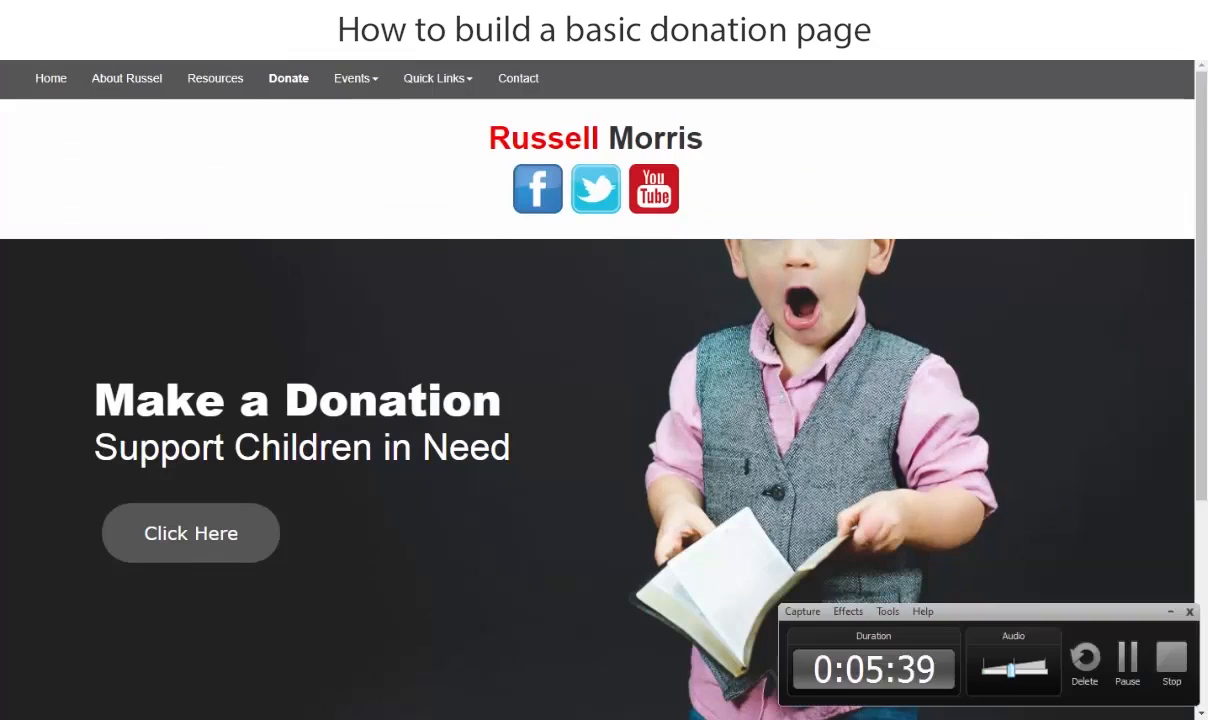
{"action": "left_click", "coordinate": [1124, 657]}
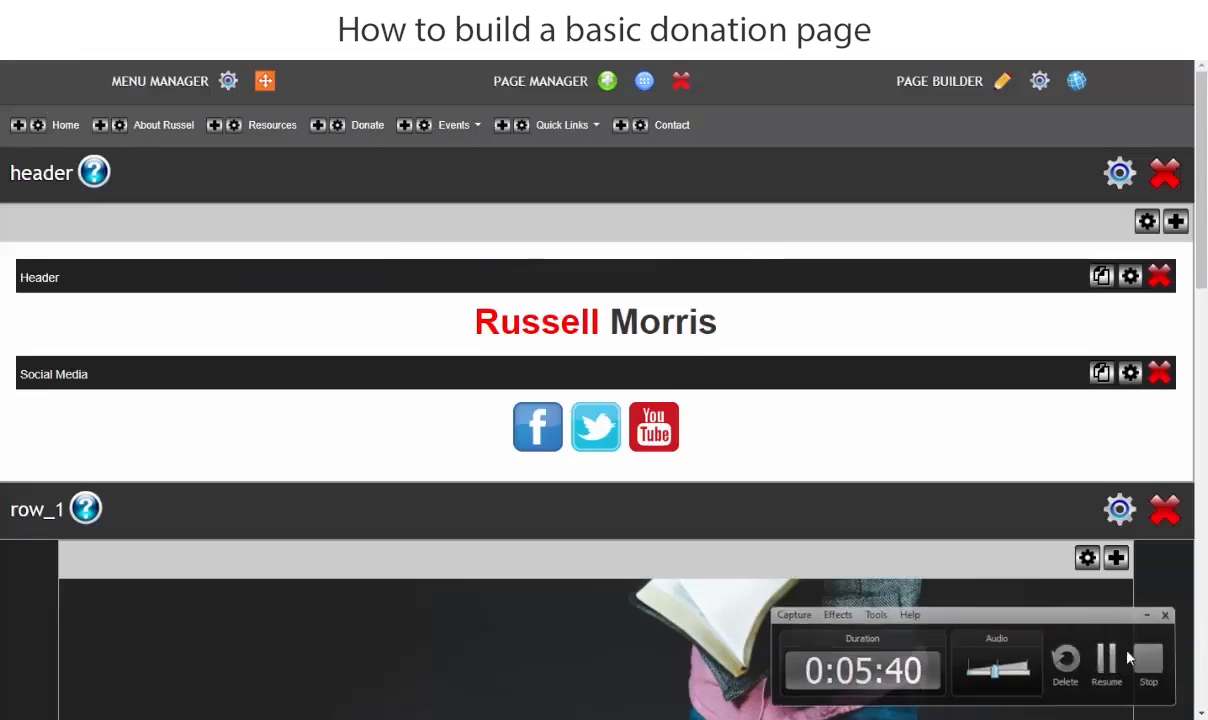
{"action": "left_click", "coordinate": [1126, 657]}
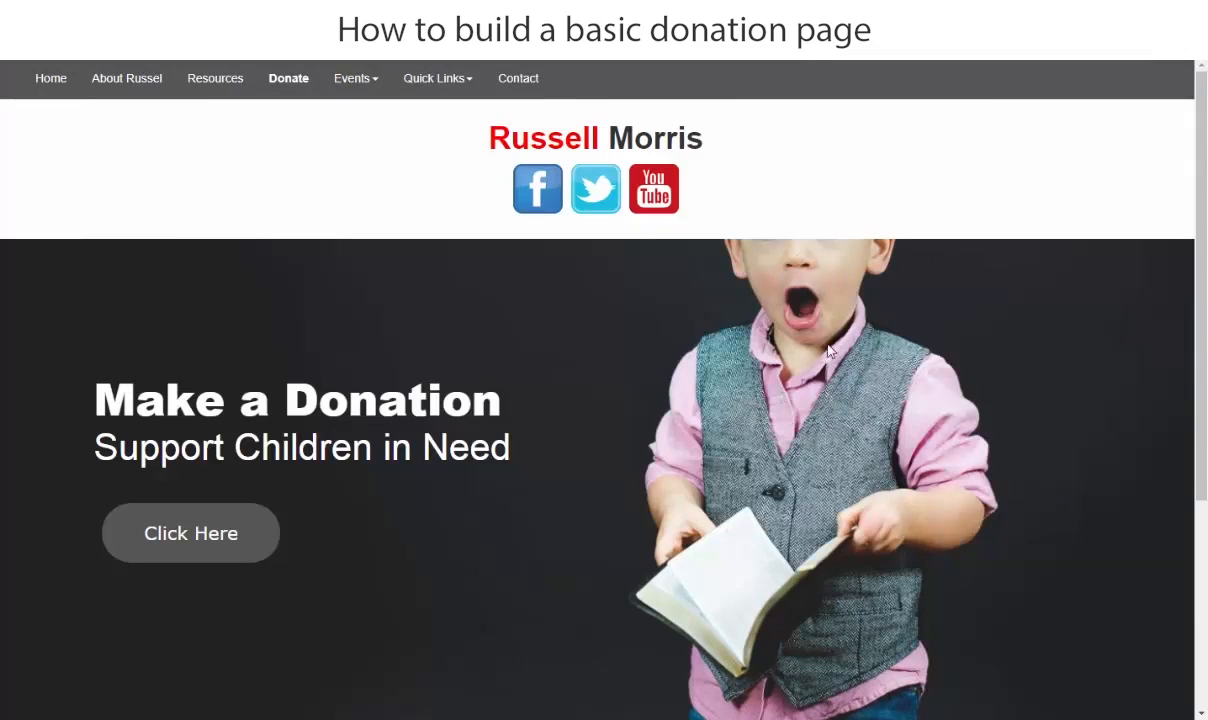
- Examine how row_1's fixed background image behaves while moving through the Donate page preview down to the footer
{"action": "scroll", "coordinate": [741, 361], "scroll_direction": "down", "scroll_amount": 3}
{"action": "scroll", "coordinate": [740, 397], "scroll_direction": "up", "scroll_amount": 3}
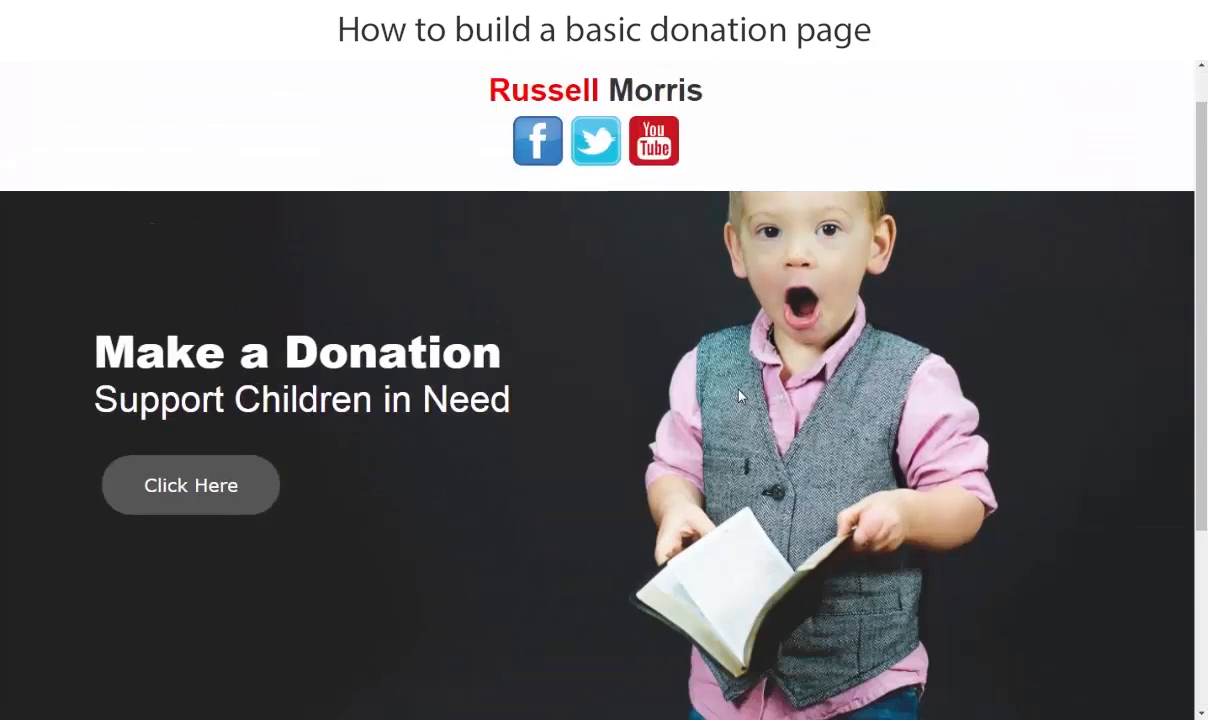
{"action": "scroll", "coordinate": [740, 396], "scroll_direction": "up", "scroll_amount": 1}
{"action": "scroll", "coordinate": [740, 394], "scroll_direction": "down", "scroll_amount": 3}
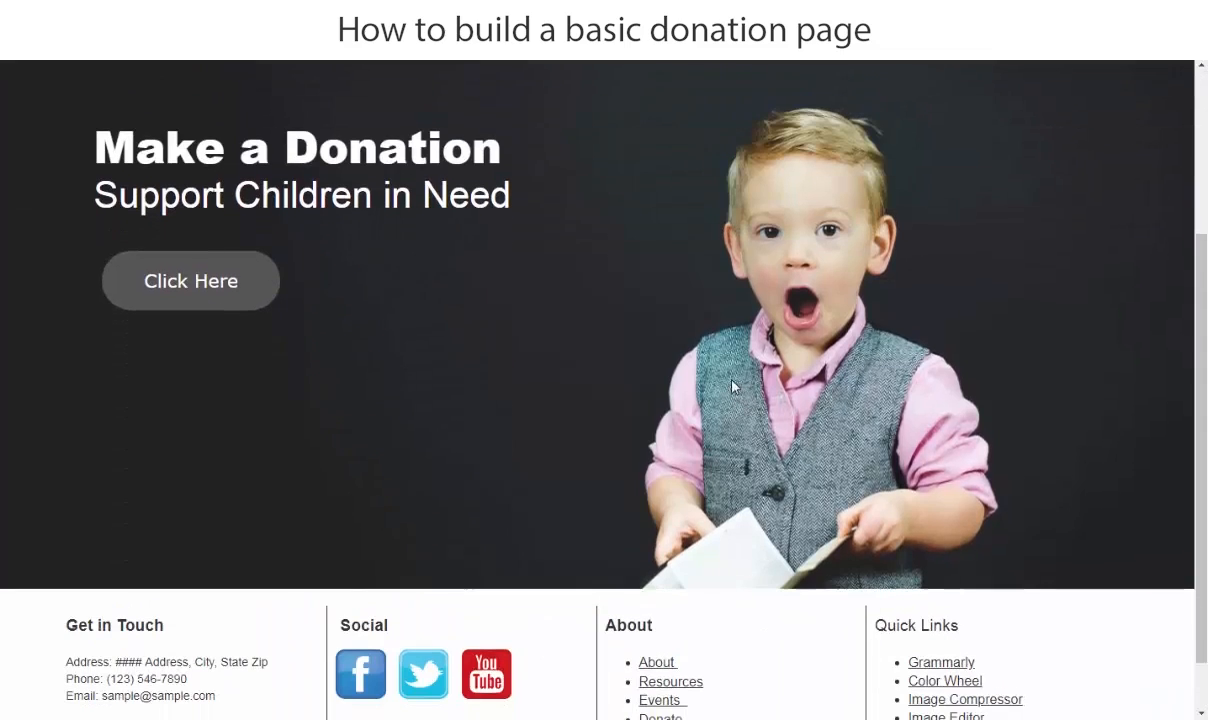
{"action": "scroll", "coordinate": [731, 386], "scroll_direction": "down", "scroll_amount": 1}
{"action": "scroll", "coordinate": [705, 357], "scroll_direction": "up", "scroll_amount": 3}
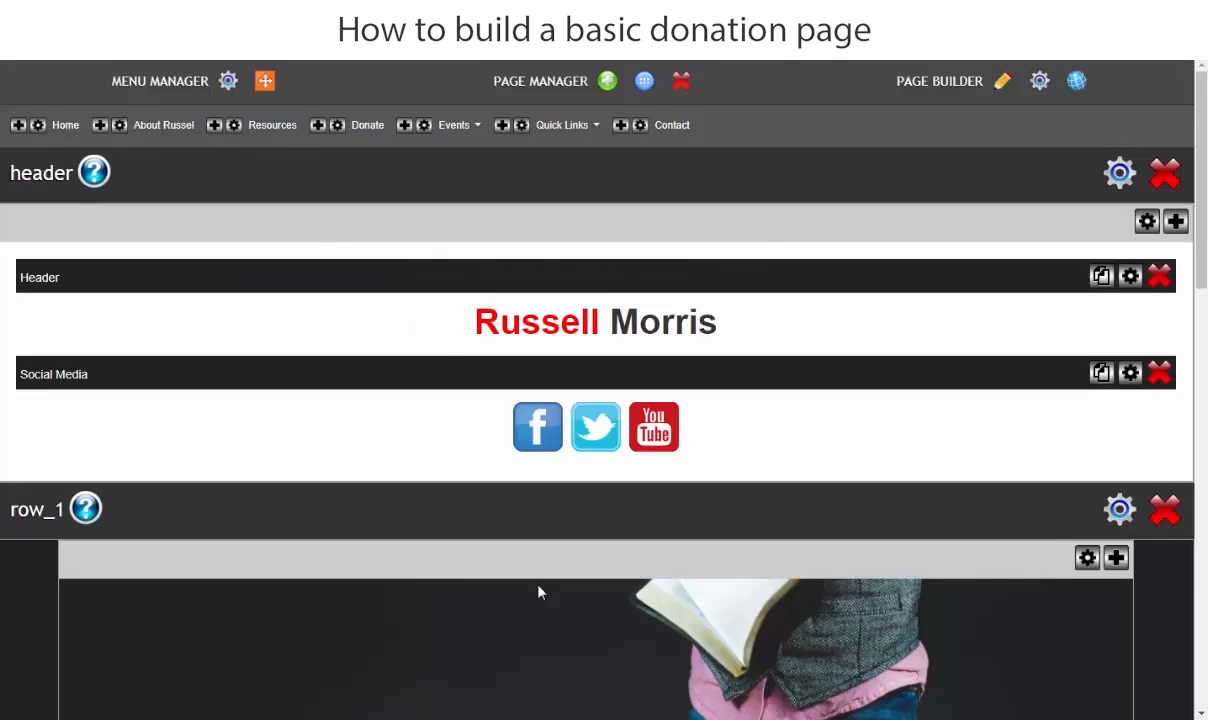
- Turn off the fixed option of row_1's background image and save the layout settings
{"action": "left_click", "coordinate": [1120, 510]}
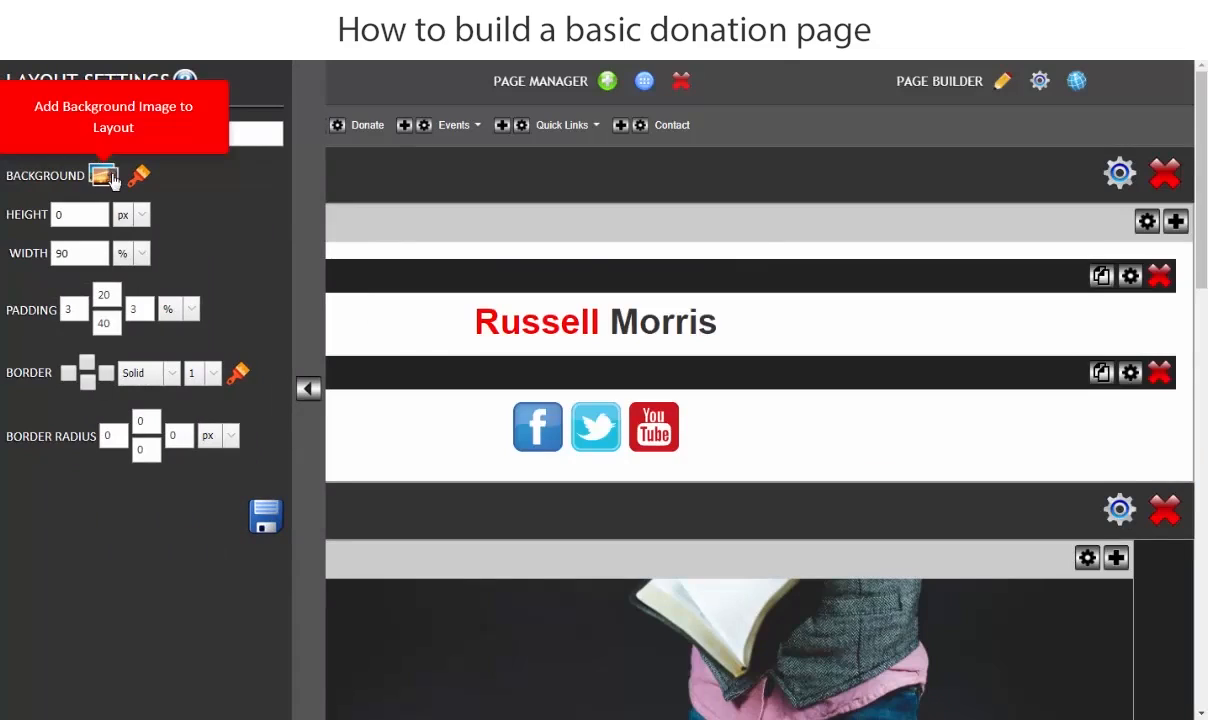
{"action": "left_click", "coordinate": [106, 177]}
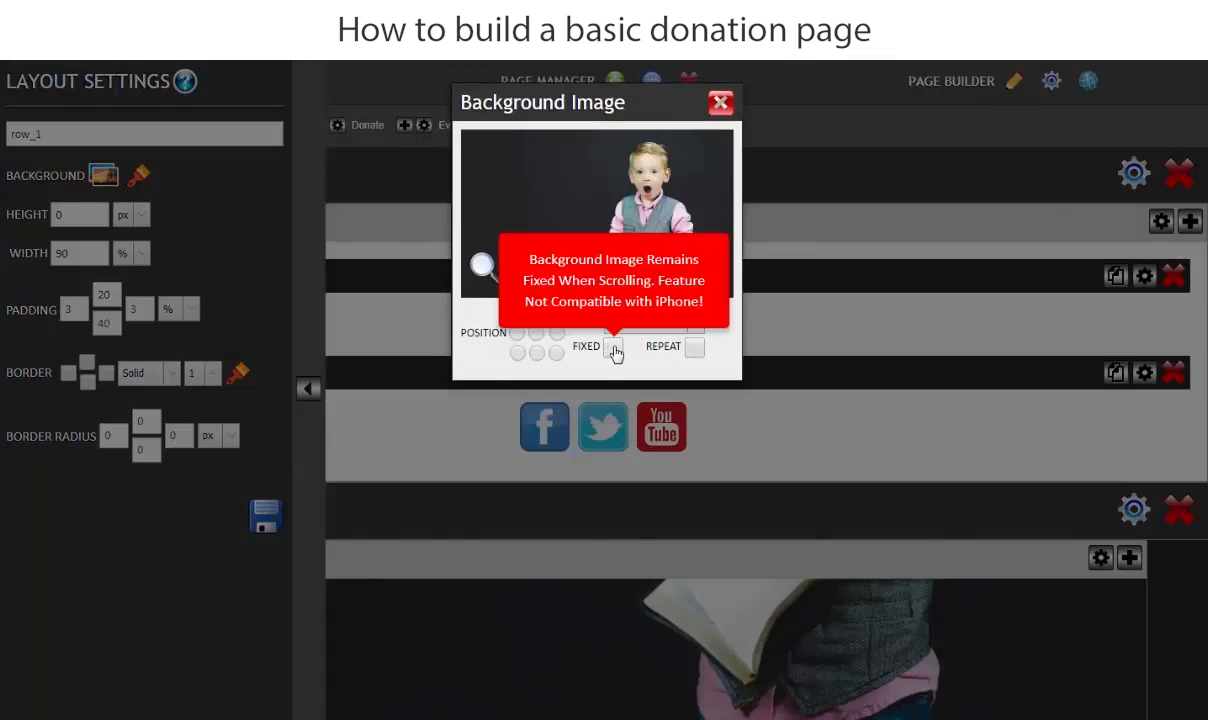
{"action": "left_click", "coordinate": [722, 103]}
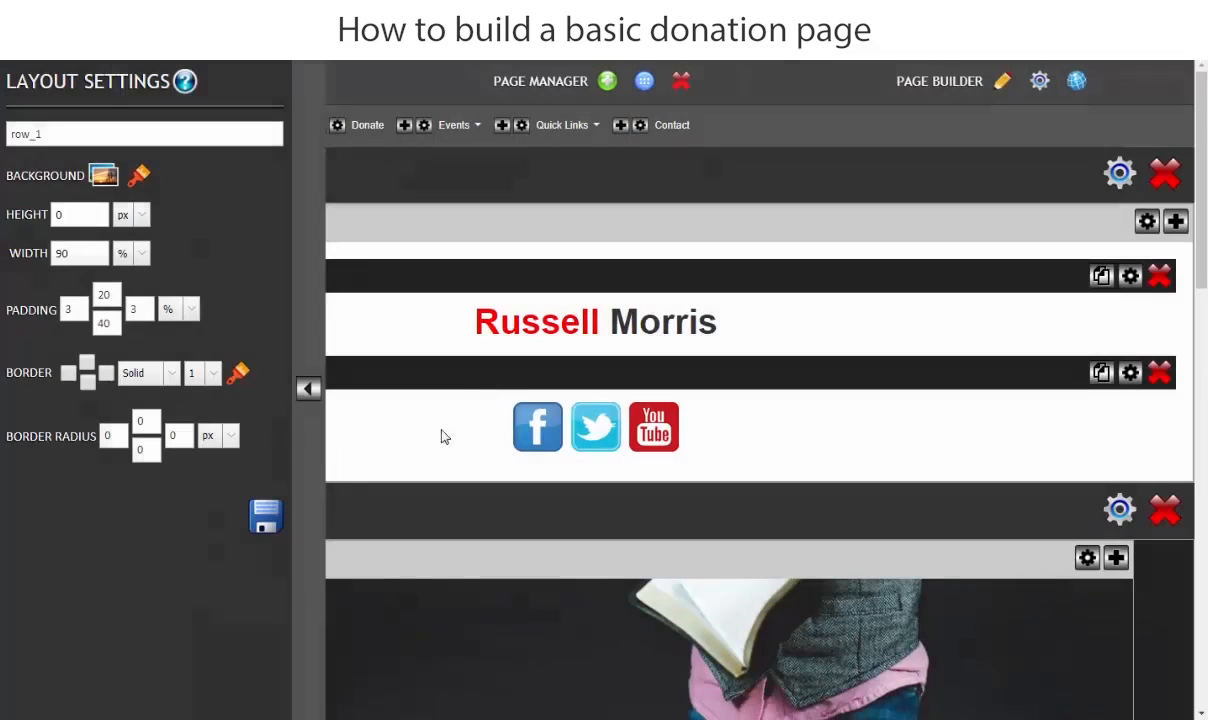
{"action": "left_click", "coordinate": [265, 515]}
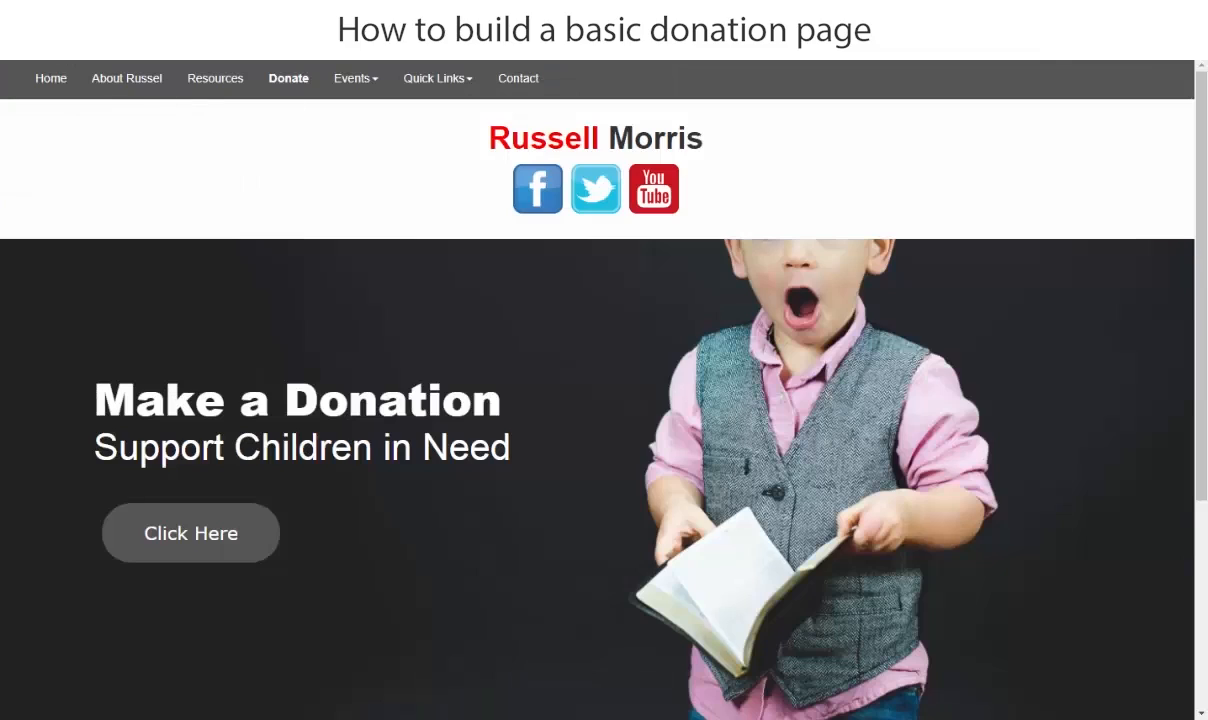
- Reload the Donate page preview and check how the banner image moves with the page down to the footer
{"action": "left_click", "coordinate": [79, 59]}
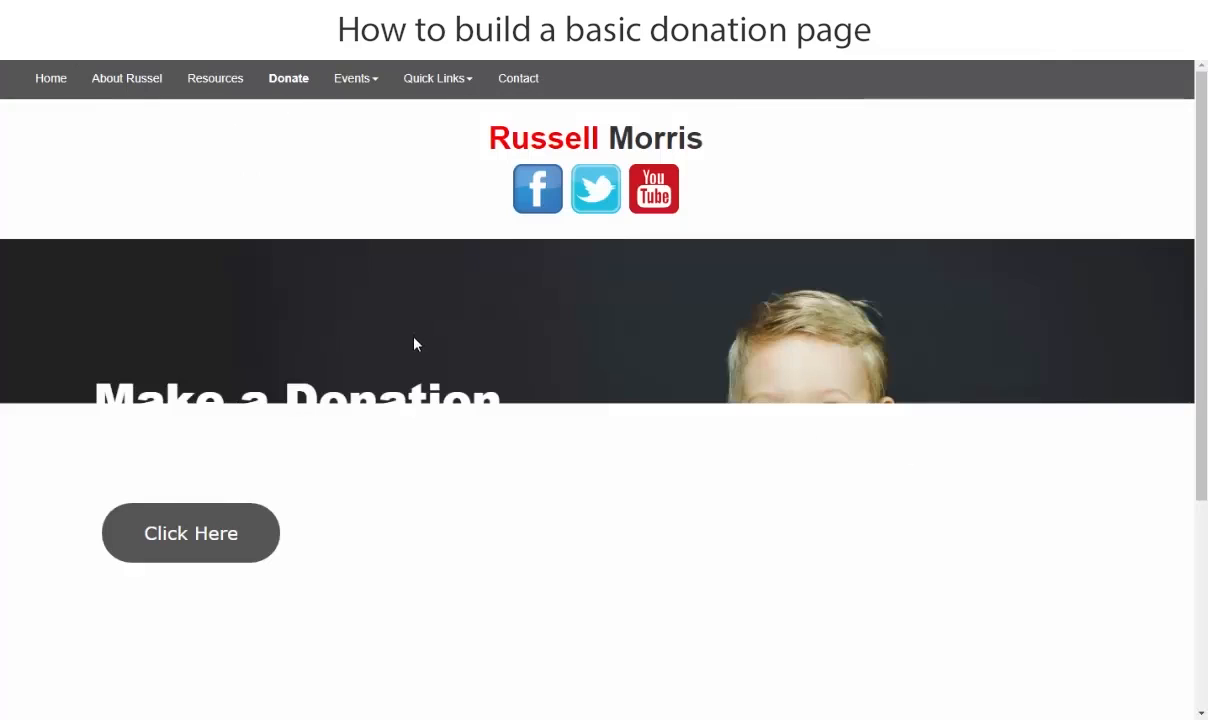
{"action": "scroll", "coordinate": [415, 342], "scroll_direction": "down", "scroll_amount": 3}
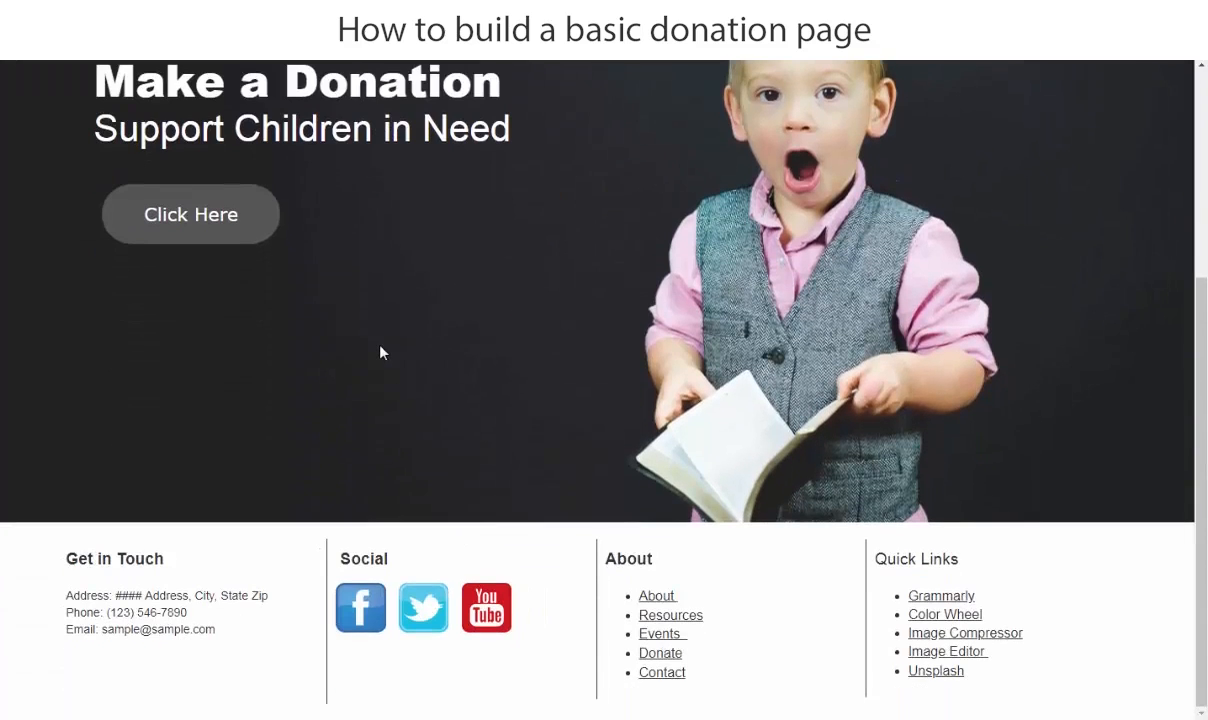
{"action": "scroll", "coordinate": [365, 349], "scroll_direction": "up", "scroll_amount": 3}
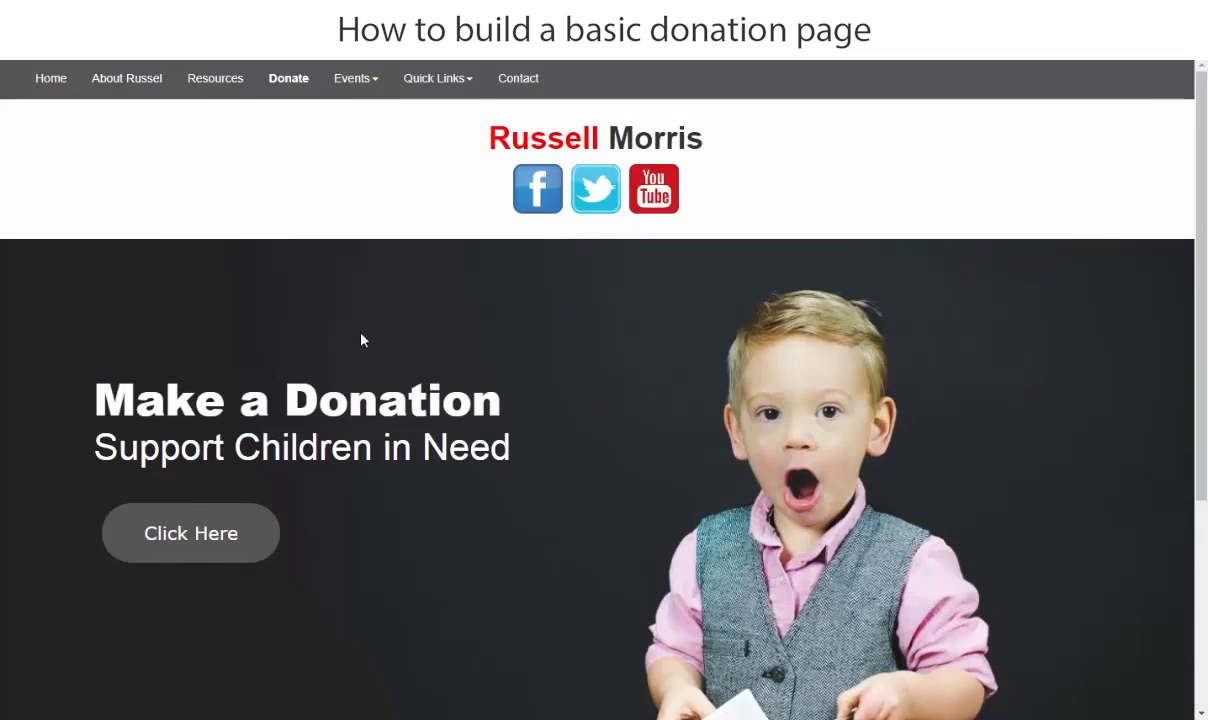
{"action": "scroll", "coordinate": [682, 440], "scroll_direction": "down", "scroll_amount": 3}
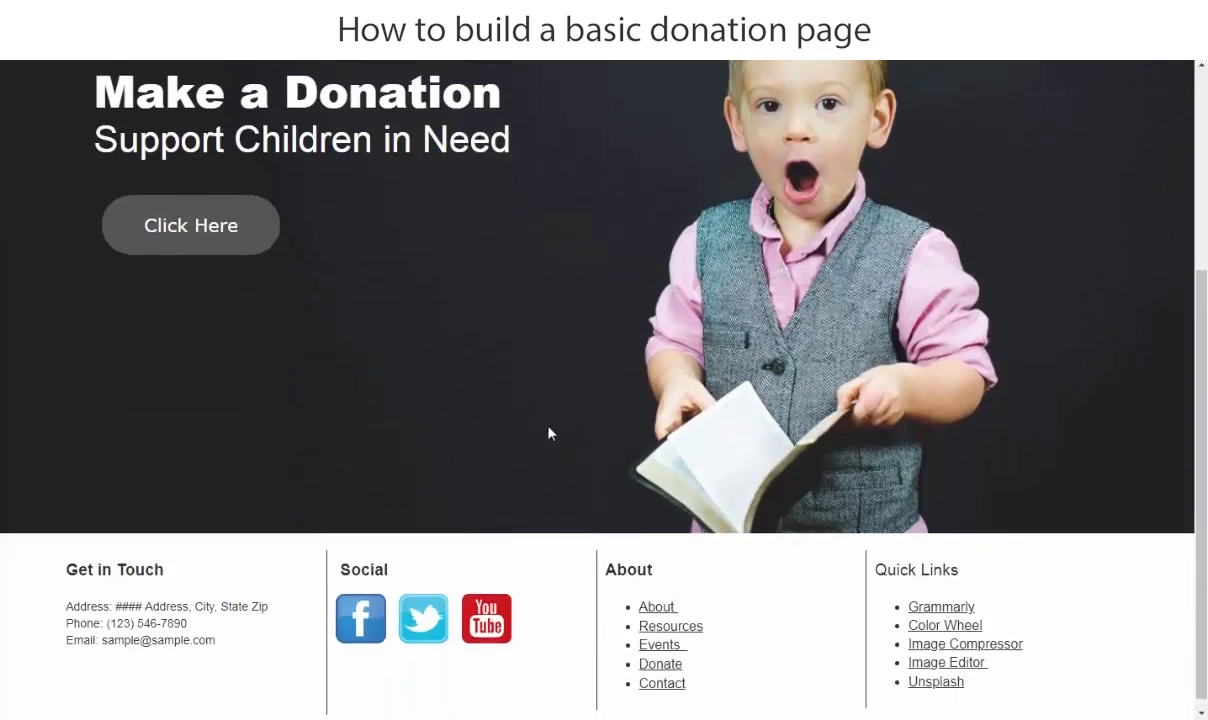
{"action": "scroll", "coordinate": [550, 431], "scroll_direction": "up", "scroll_amount": 2}
{"action": "scroll", "coordinate": [537, 418], "scroll_direction": "up", "scroll_amount": 1}
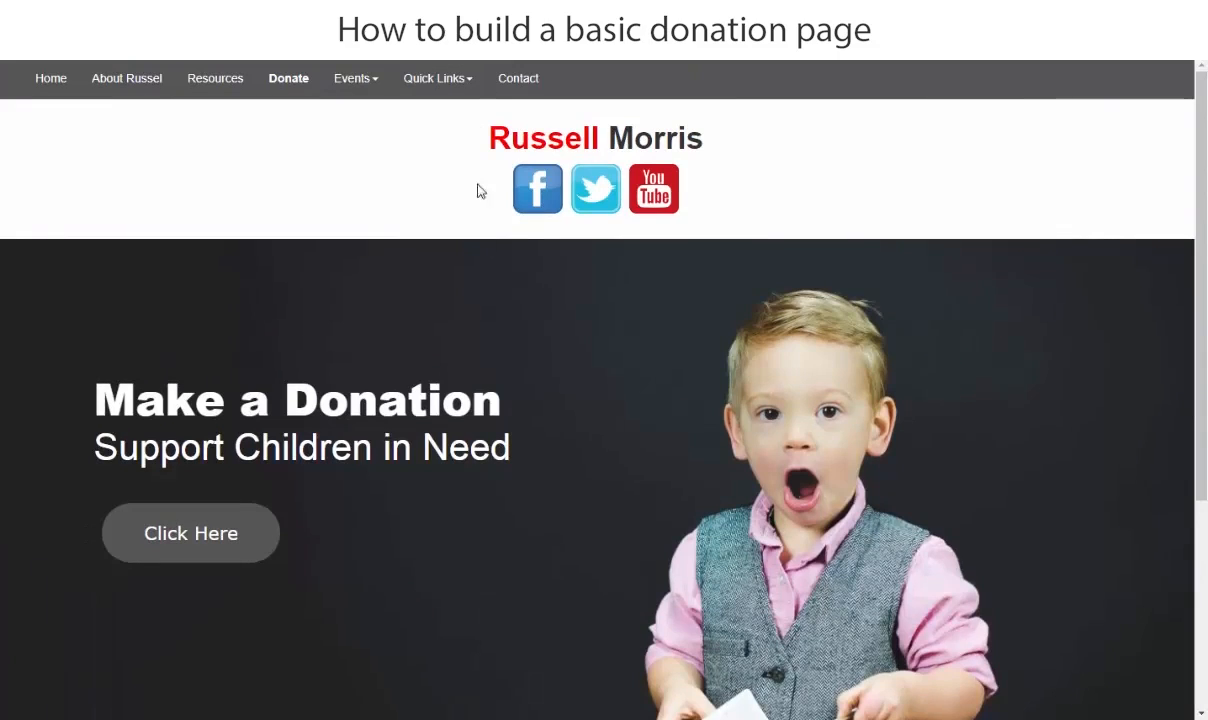
{"action": "scroll", "coordinate": [478, 565], "scroll_direction": "down", "scroll_amount": 1}
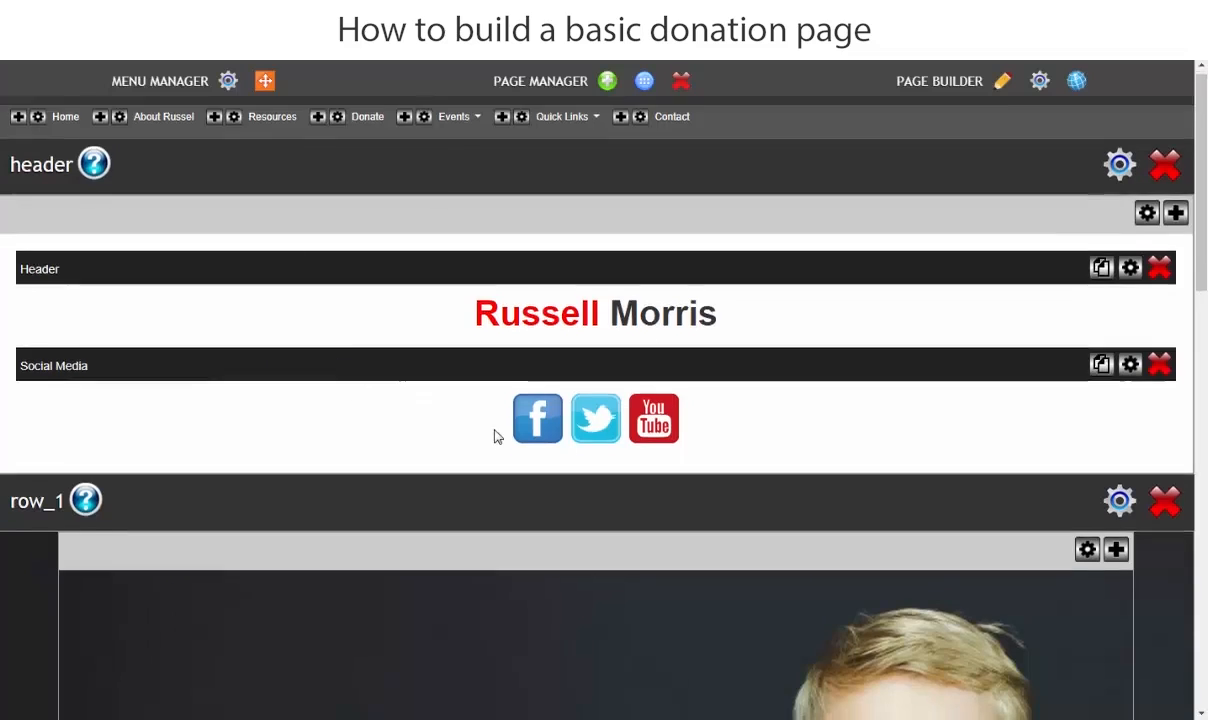
- Open the pre-designed layout library for the Content (3 & 4 Columns) category
{"action": "scroll", "coordinate": [496, 434], "scroll_direction": "down", "scroll_amount": 4}
{"action": "scroll", "coordinate": [492, 456], "scroll_direction": "down", "scroll_amount": 9}
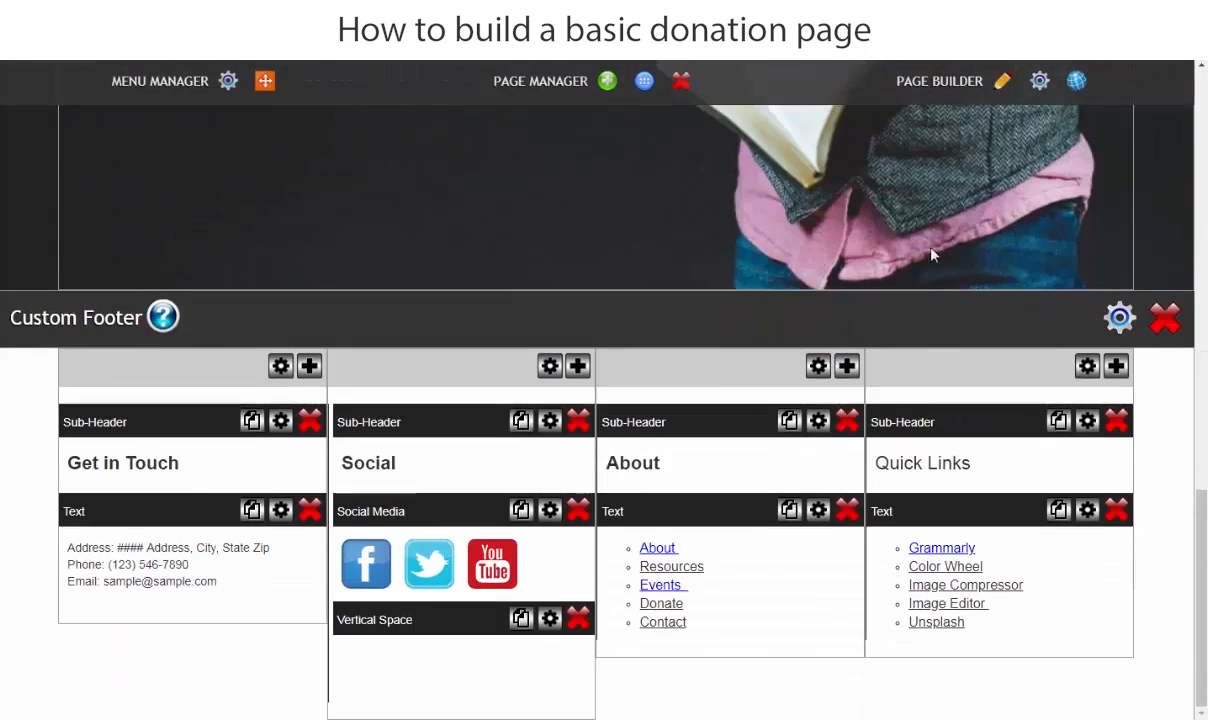
{"action": "left_click", "coordinate": [1003, 84]}
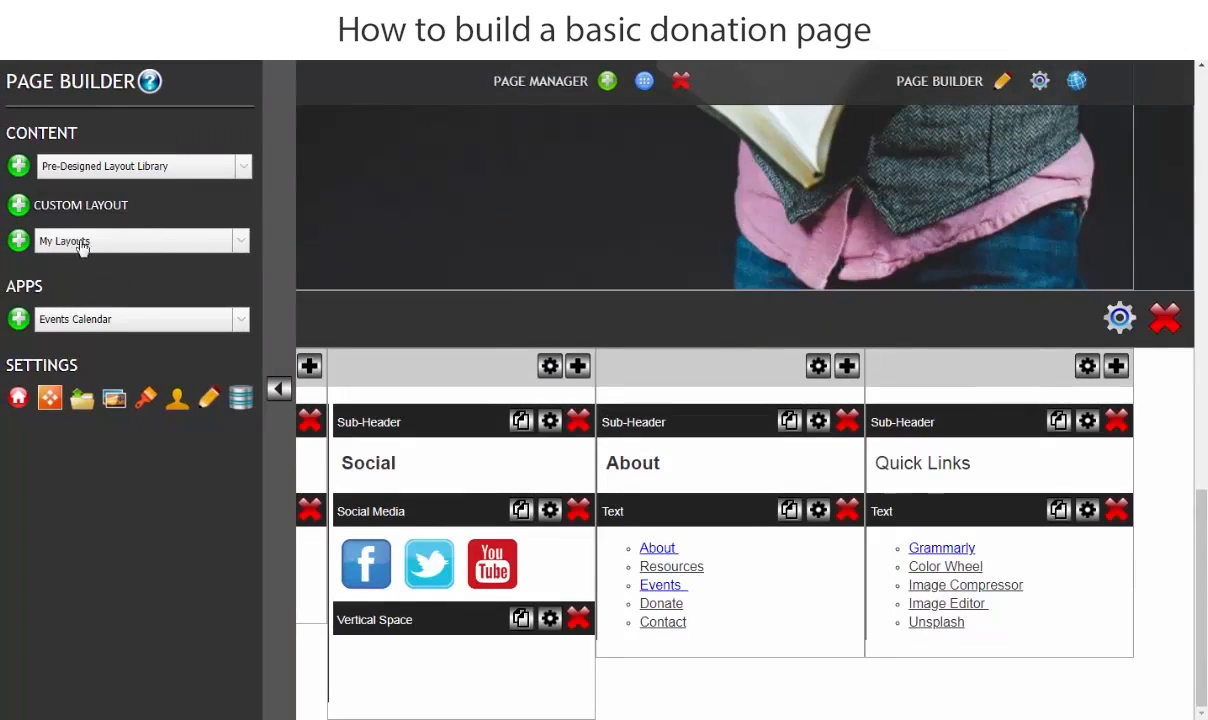
{"action": "left_click", "coordinate": [84, 167]}
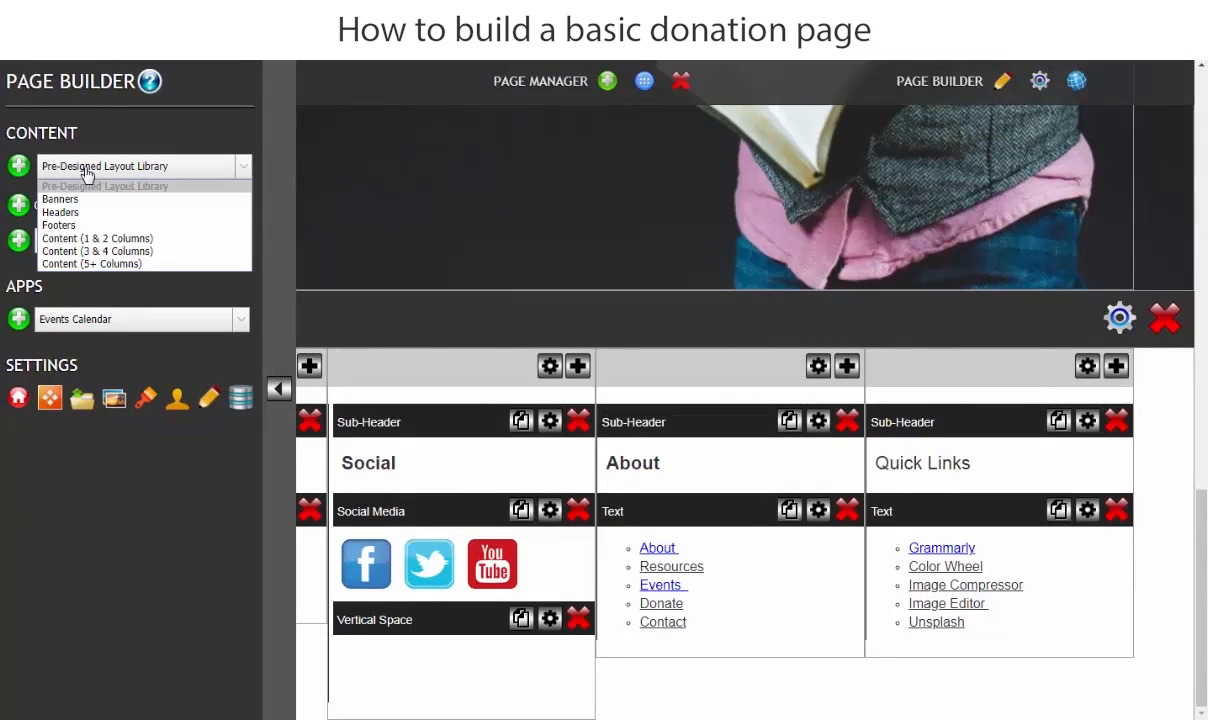
{"action": "left_click", "coordinate": [86, 251]}
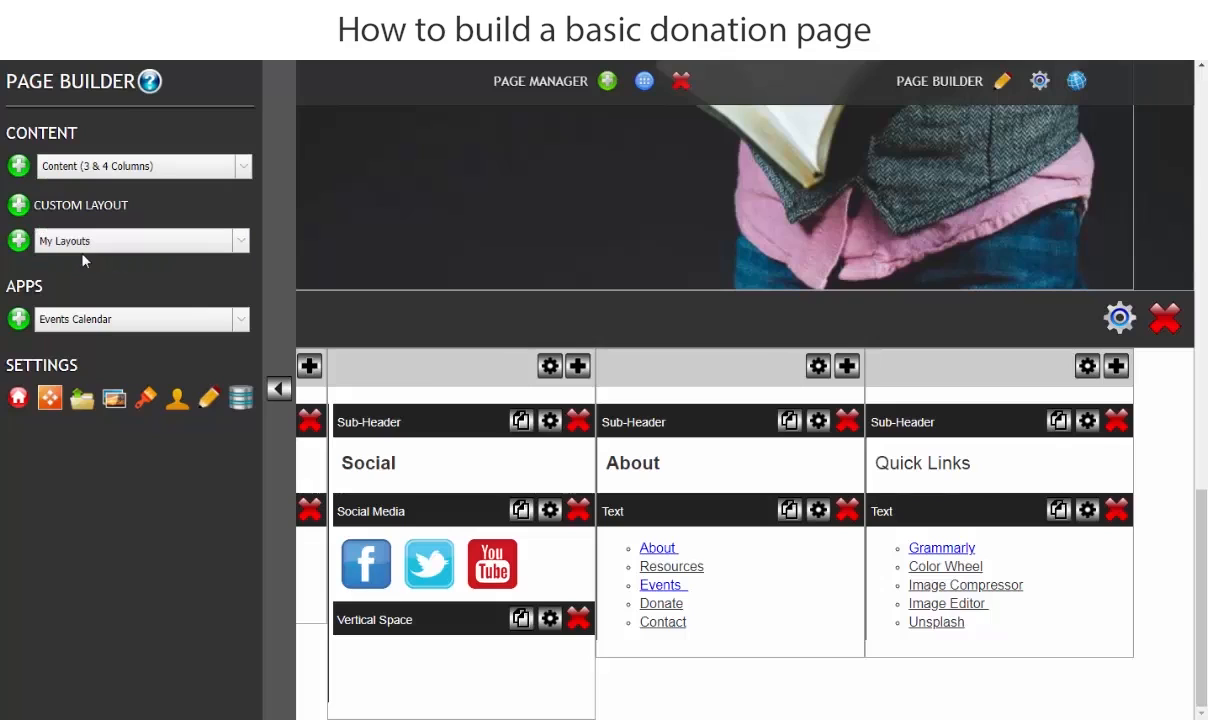
{"action": "left_click", "coordinate": [19, 168]}
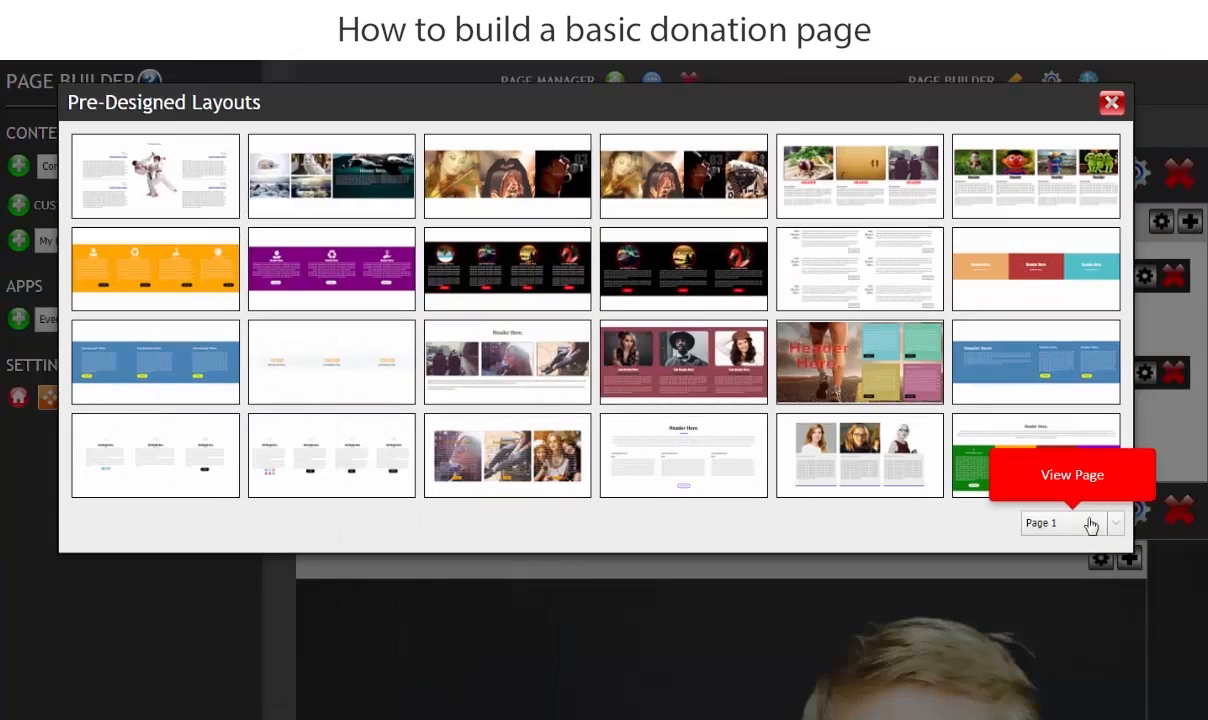
- Browse to page 3 of the pre-designed layouts and add Layout 115 to the page
{"action": "left_click", "coordinate": [1115, 530]}
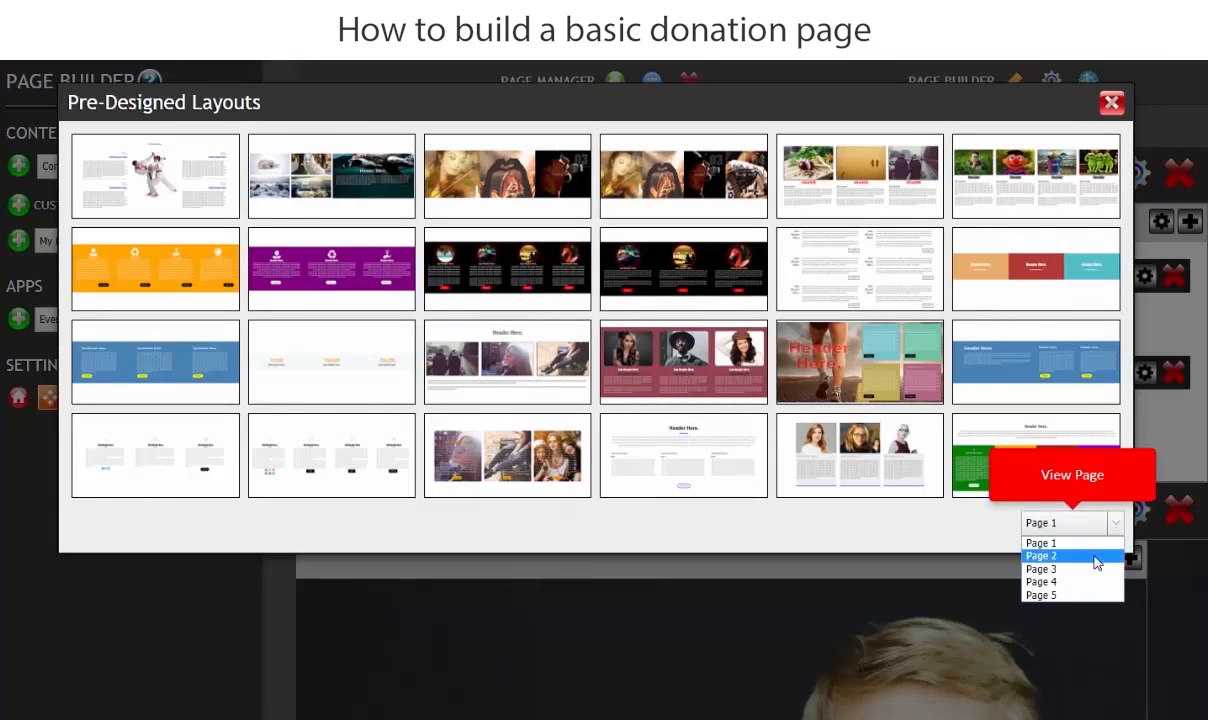
{"action": "left_click", "coordinate": [1060, 574]}
{"action": "left_click", "coordinate": [1113, 530]}
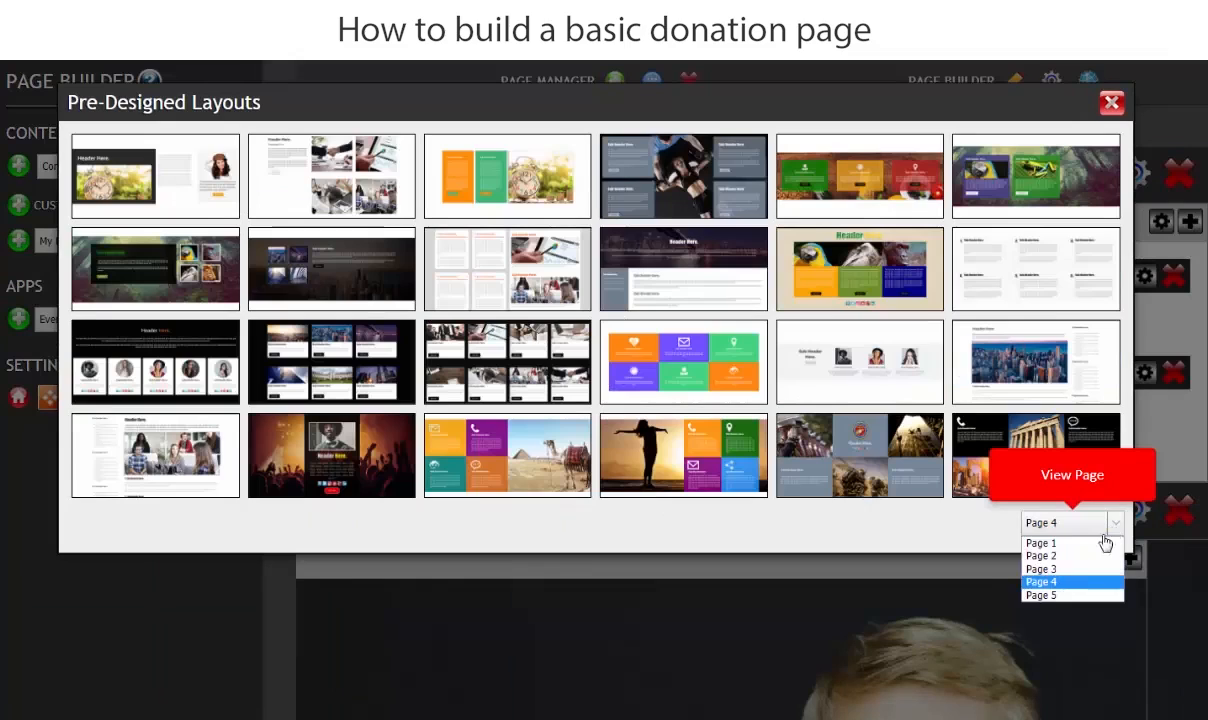
{"action": "left_click", "coordinate": [1040, 569]}
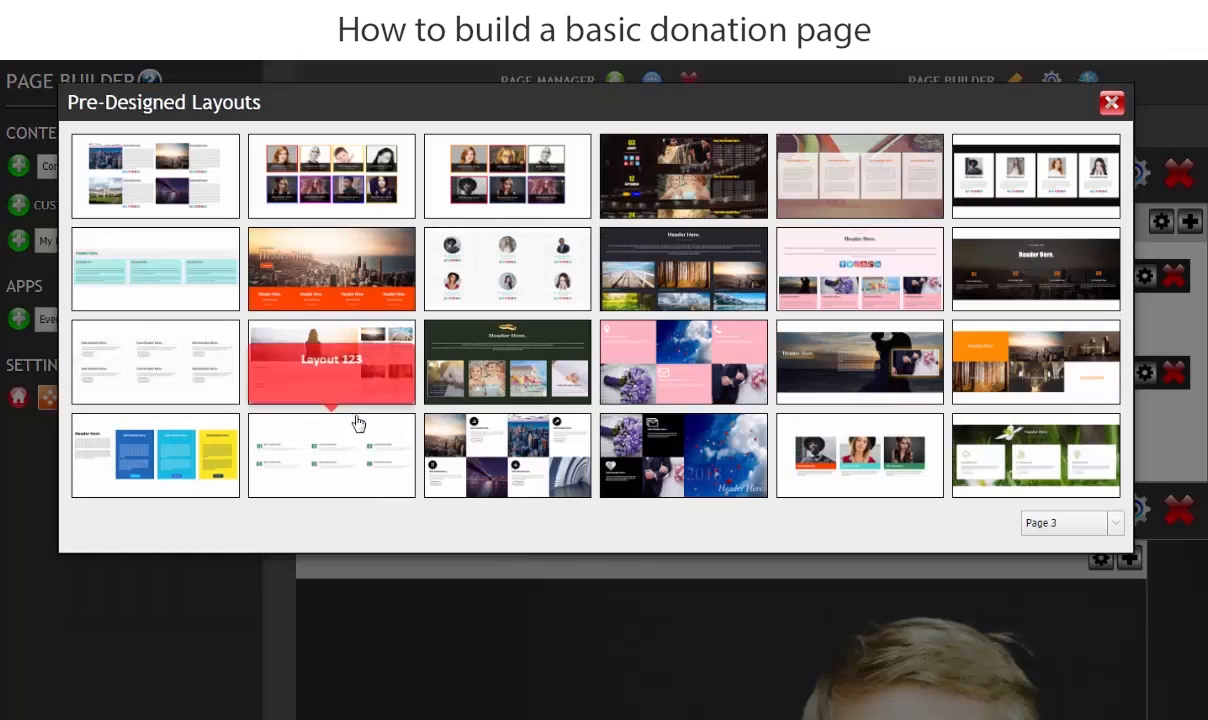
{"action": "mouse_move", "coordinate": [329, 372]}
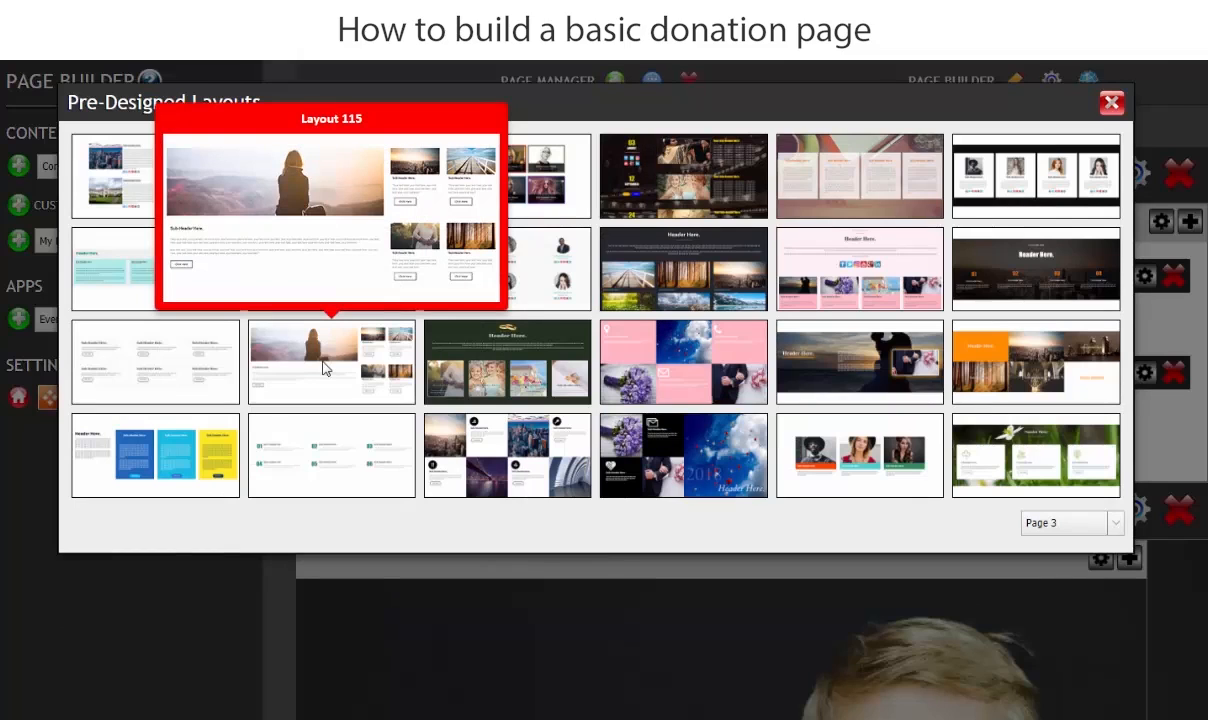
{"action": "left_click", "coordinate": [322, 368]}
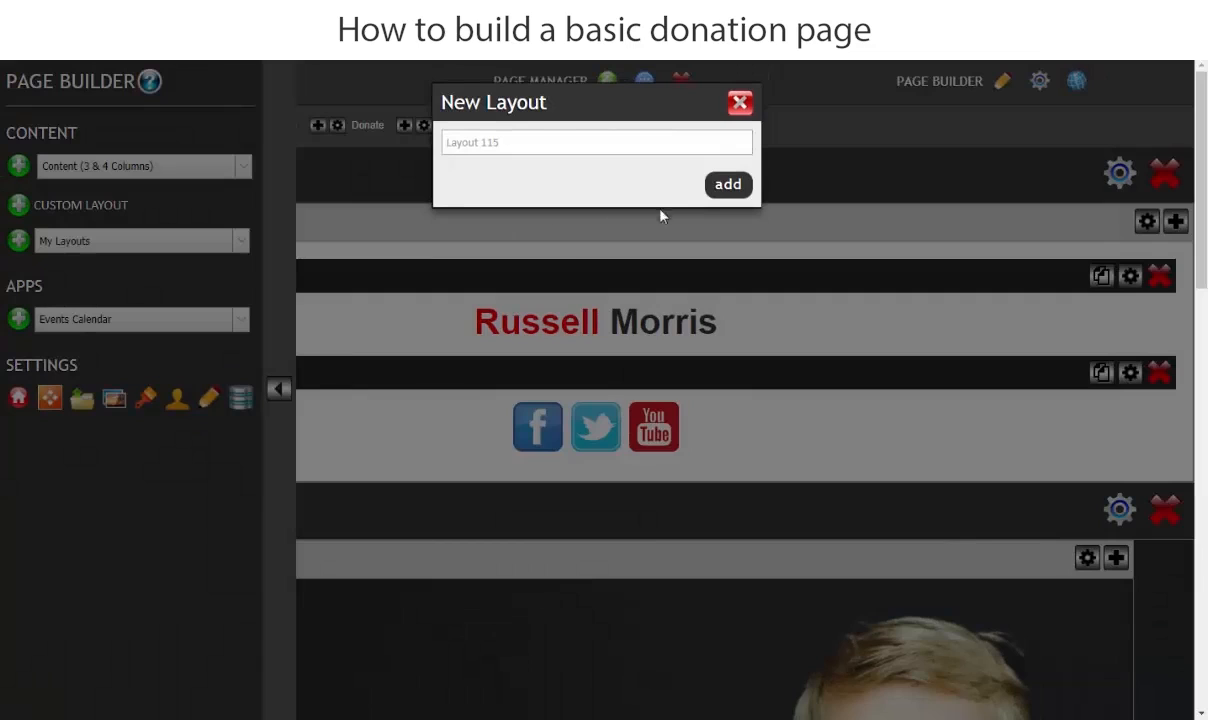
{"action": "left_click", "coordinate": [727, 186]}
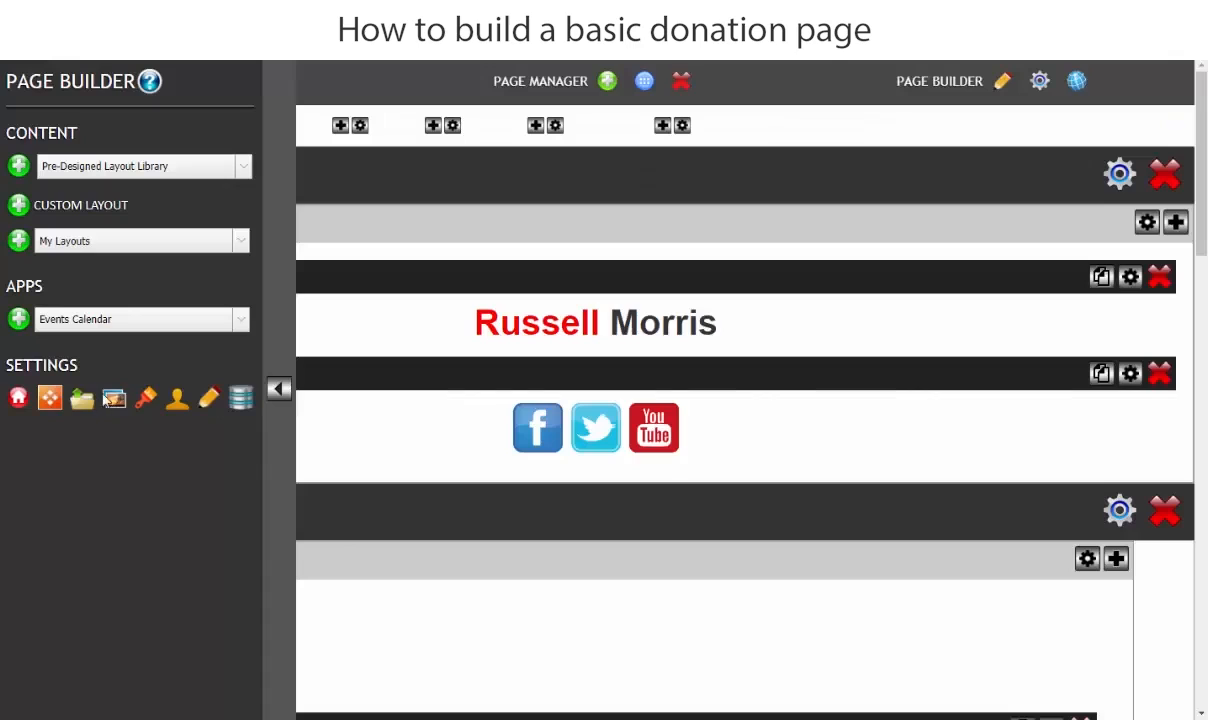
- Move Layout 115 above Custom Footer in the layout order and check its placement in the page preview
{"action": "left_click", "coordinate": [50, 398]}
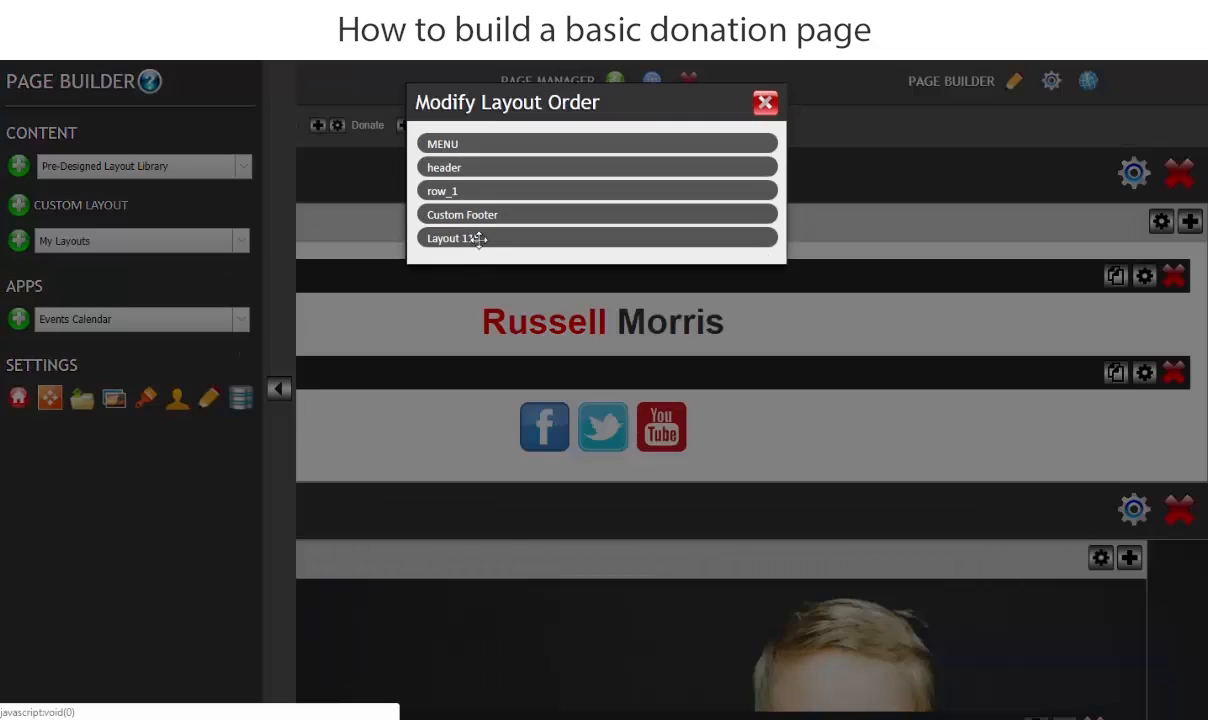
{"action": "left_click_drag", "start_coordinate": [479, 238], "coordinate": [466, 212]}
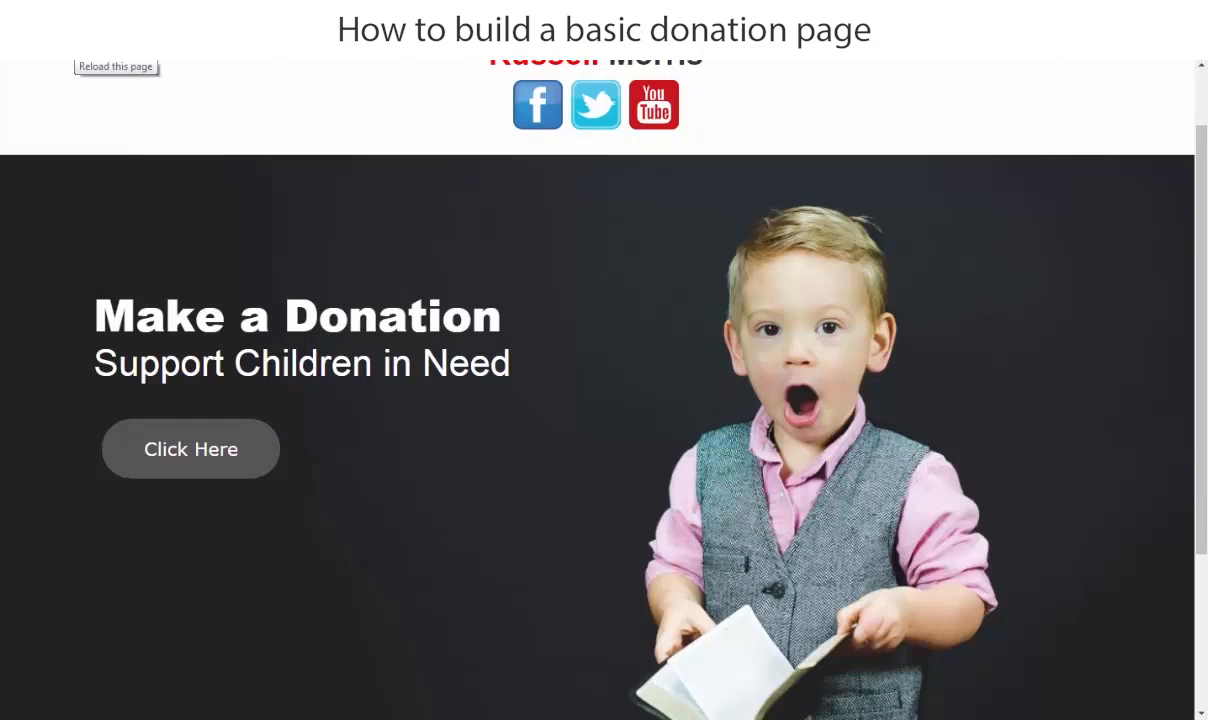
{"action": "scroll", "coordinate": [757, 374], "scroll_direction": "down", "scroll_amount": 3}
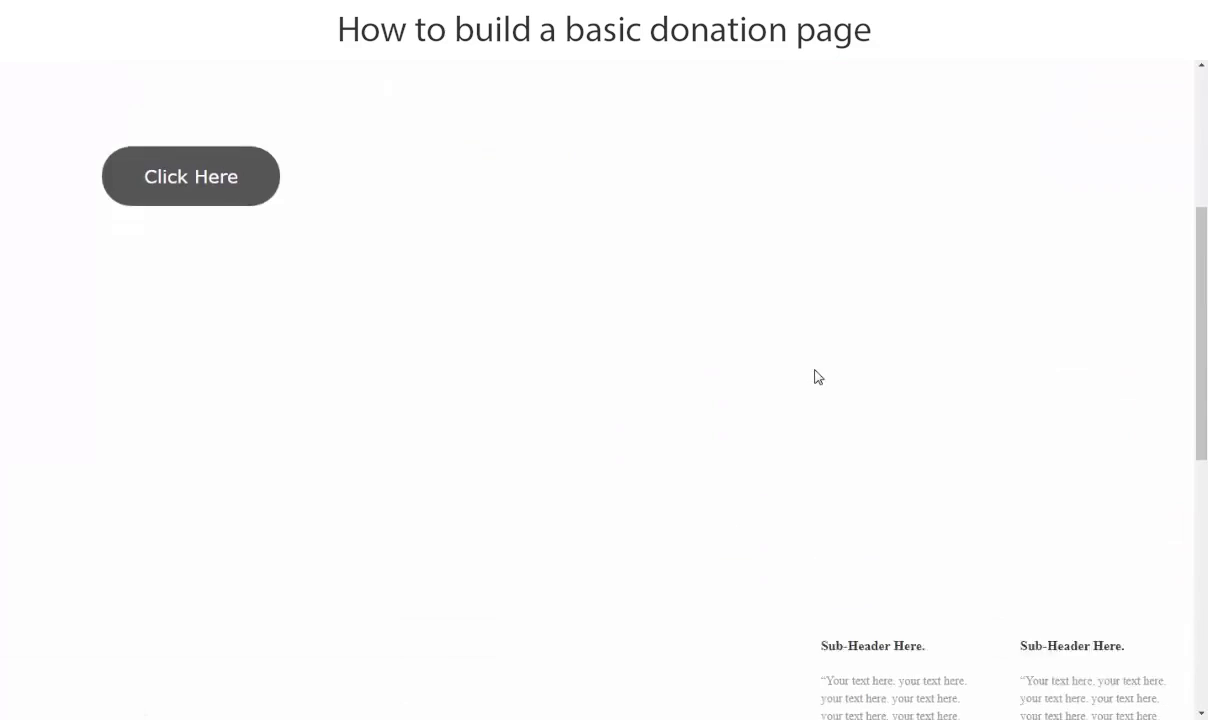
{"action": "scroll", "coordinate": [810, 375], "scroll_direction": "down", "scroll_amount": 3}
{"action": "scroll", "coordinate": [736, 358], "scroll_direction": "down", "scroll_amount": 4}
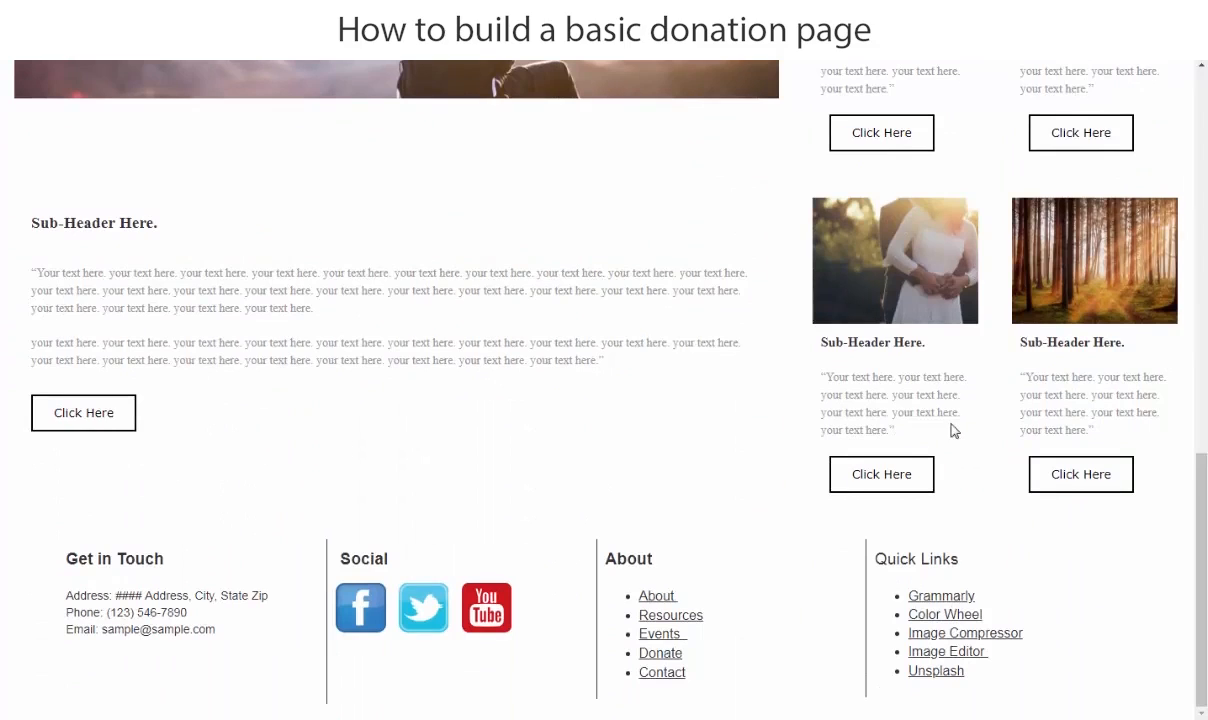
{"action": "scroll", "coordinate": [820, 400], "scroll_direction": "up", "scroll_amount": 4}
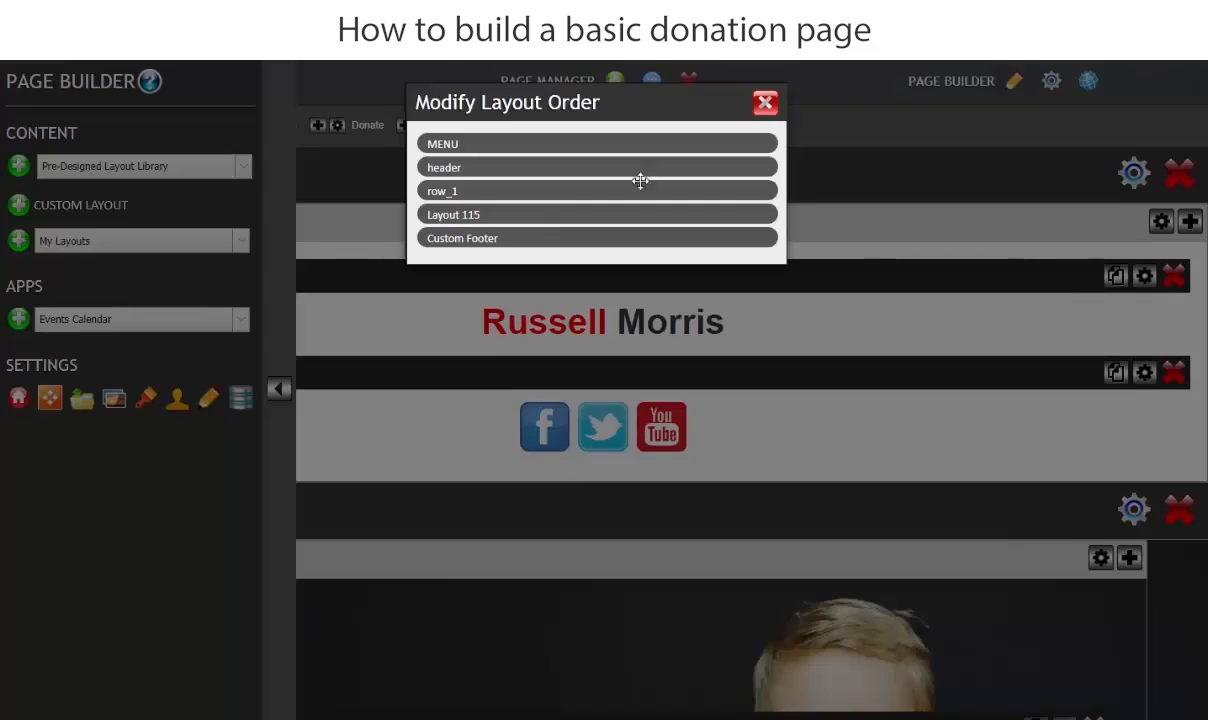
{"action": "left_click", "coordinate": [766, 104]}
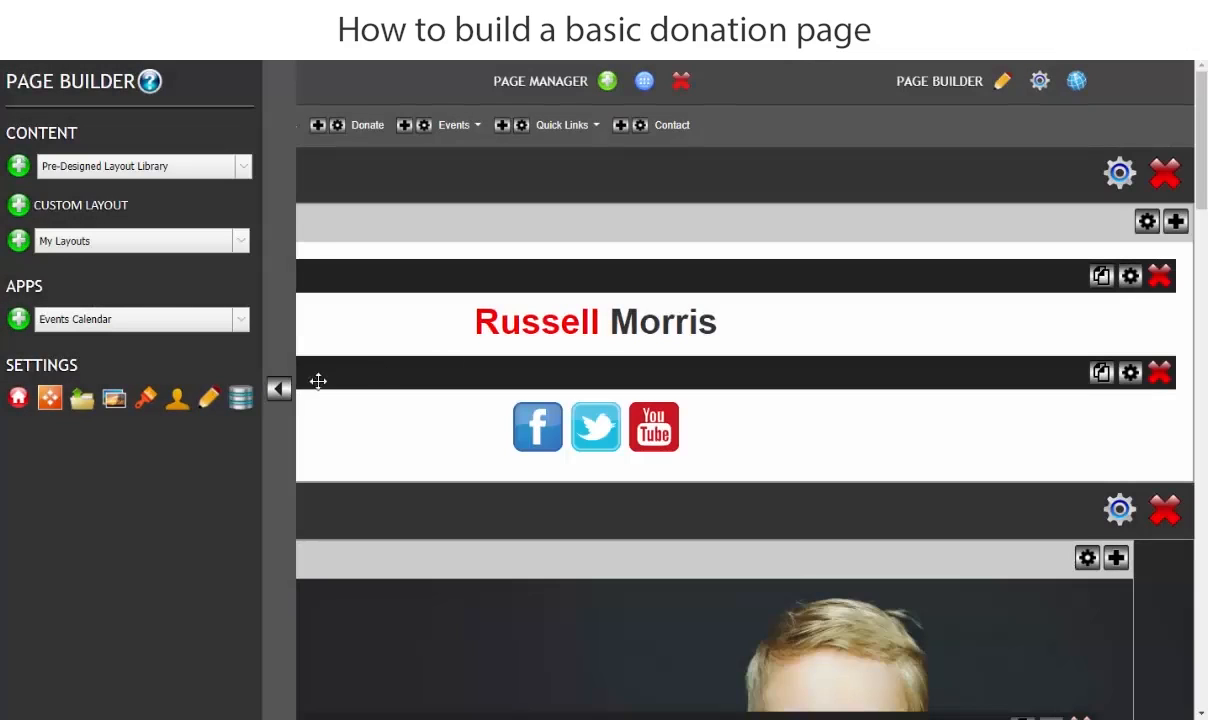
{"action": "left_click", "coordinate": [279, 391]}
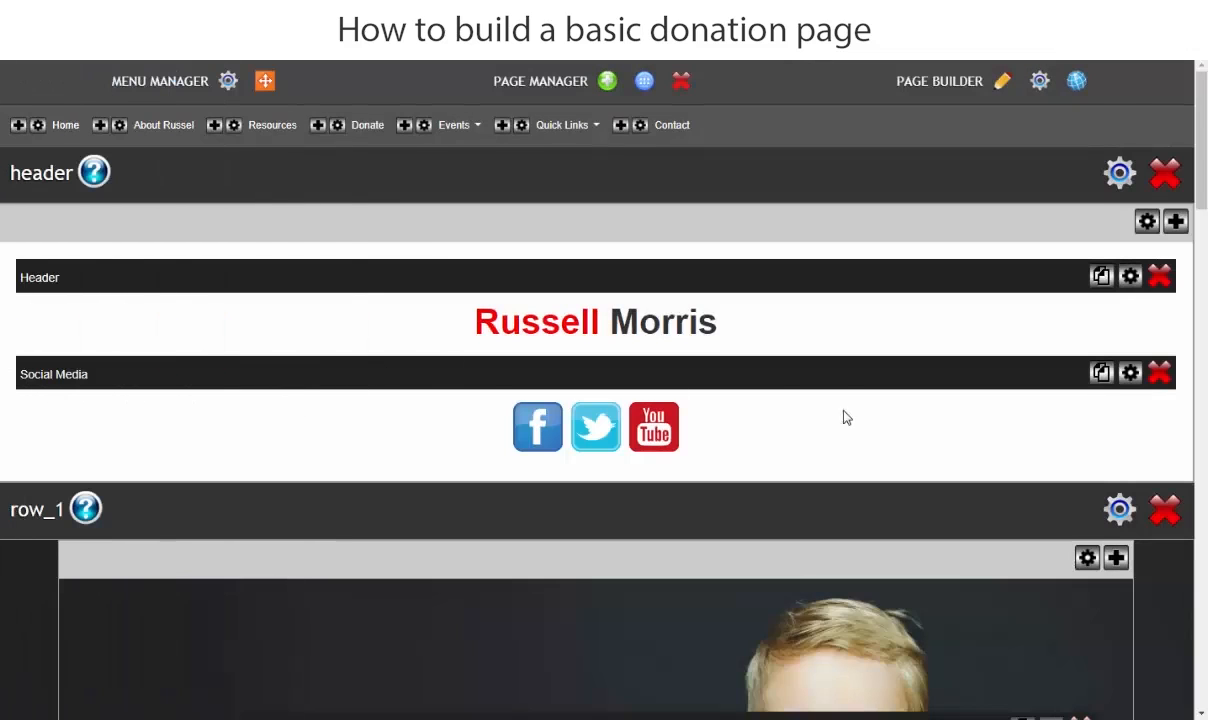
- Delete the Buttons blocks beneath the city and pier image columns in the upper row of Layout 115
{"action": "scroll", "coordinate": [843, 417], "scroll_direction": "down", "scroll_amount": 15}
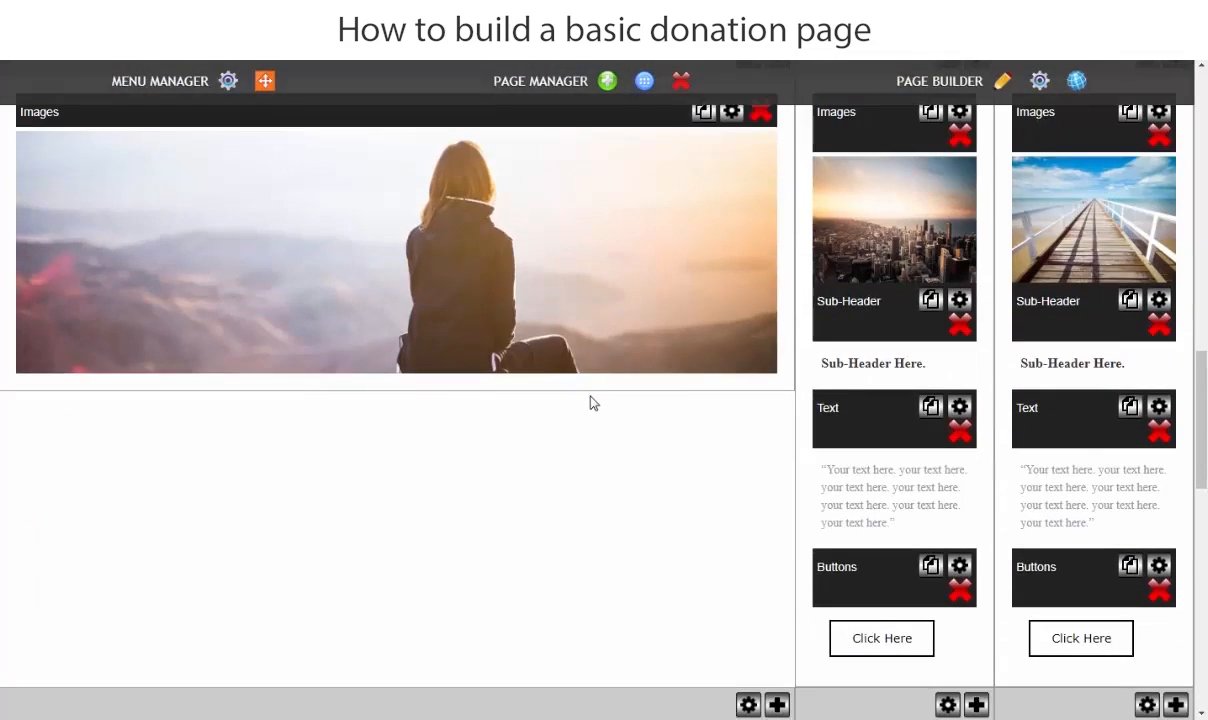
{"action": "scroll", "coordinate": [600, 410], "scroll_direction": "down", "scroll_amount": 2}
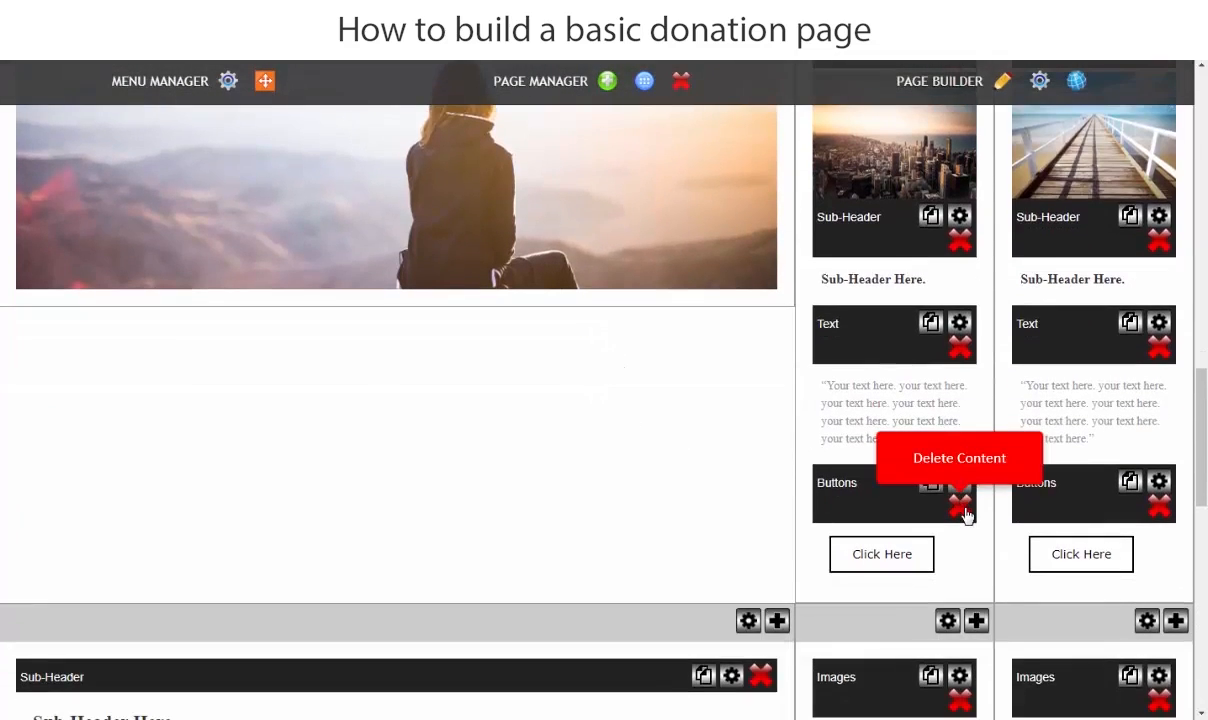
{"action": "left_click", "coordinate": [964, 512]}
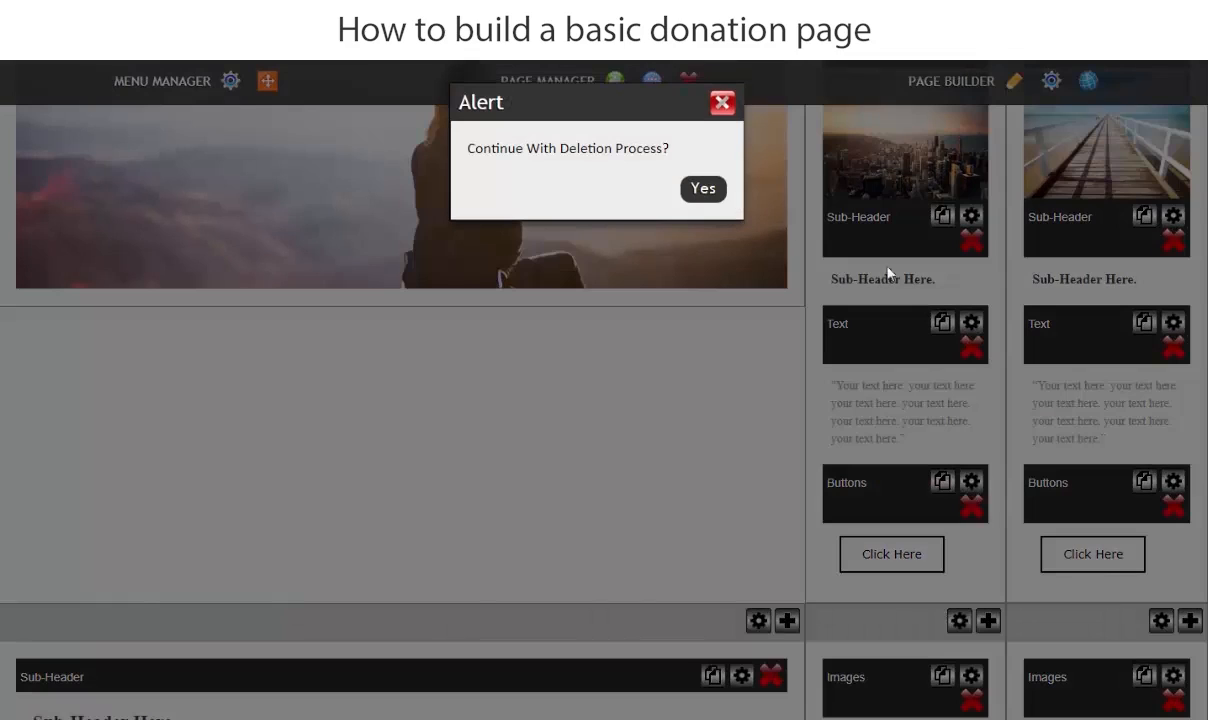
{"action": "left_click", "coordinate": [703, 189]}
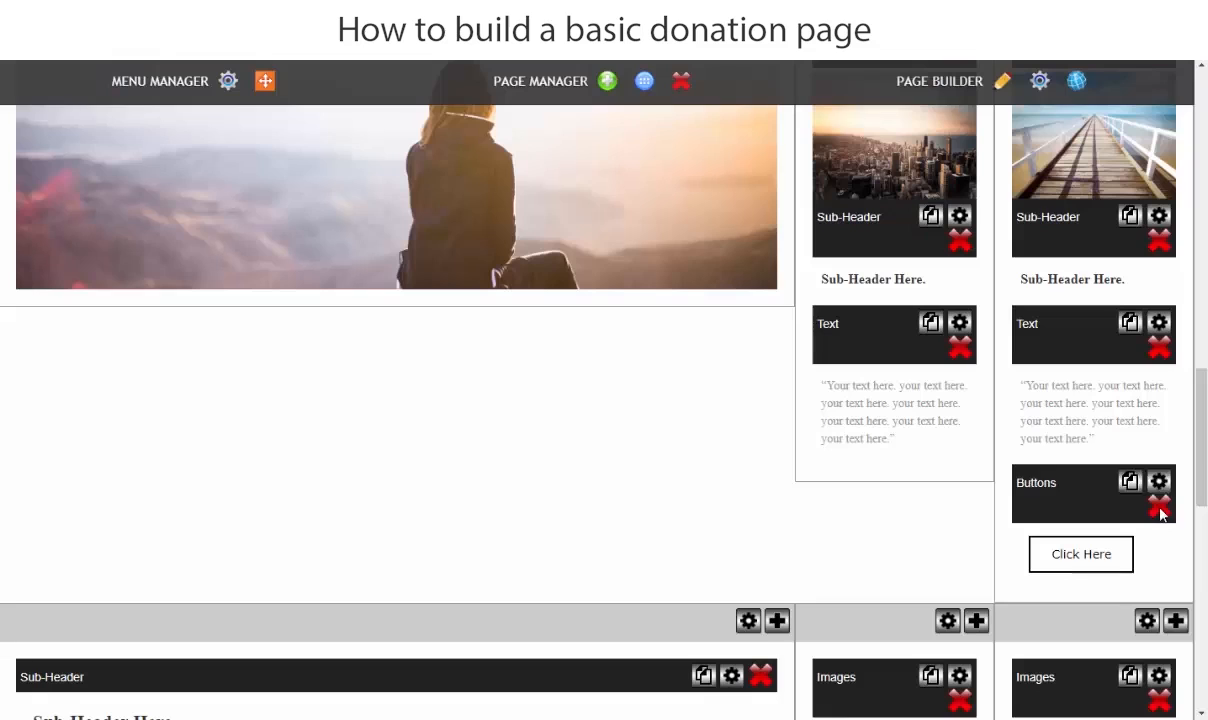
{"action": "left_click", "coordinate": [1160, 510]}
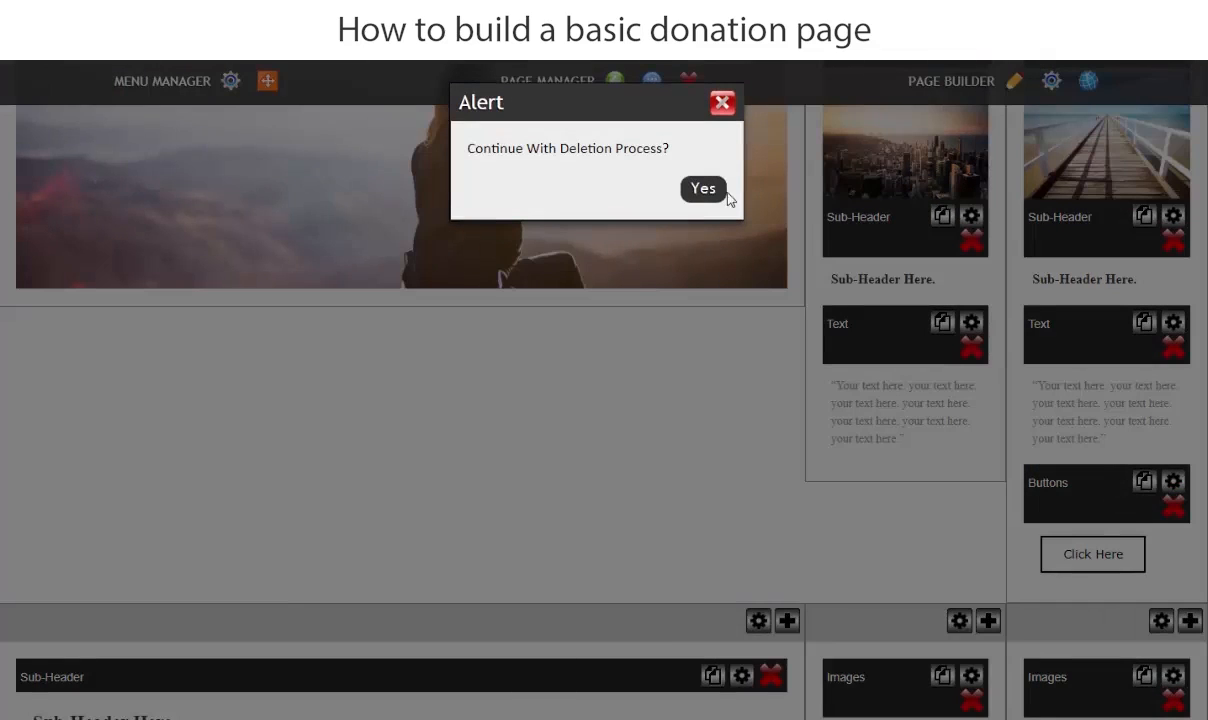
{"action": "left_click", "coordinate": [718, 193]}
- Delete the Sub-Header, Text and Buttons blocks from the wide column in the lower row of Layout 115
{"action": "scroll", "coordinate": [926, 551], "scroll_direction": "down", "scroll_amount": 2}
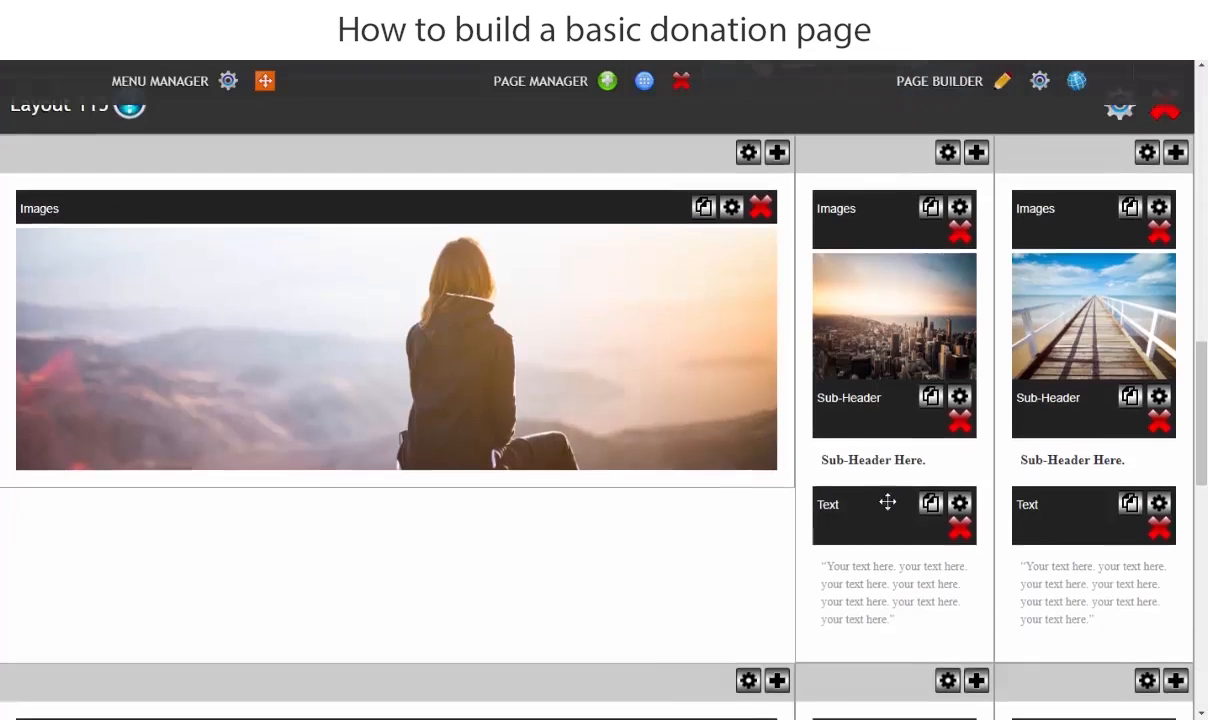
{"action": "scroll", "coordinate": [855, 557], "scroll_direction": "down", "scroll_amount": 2}
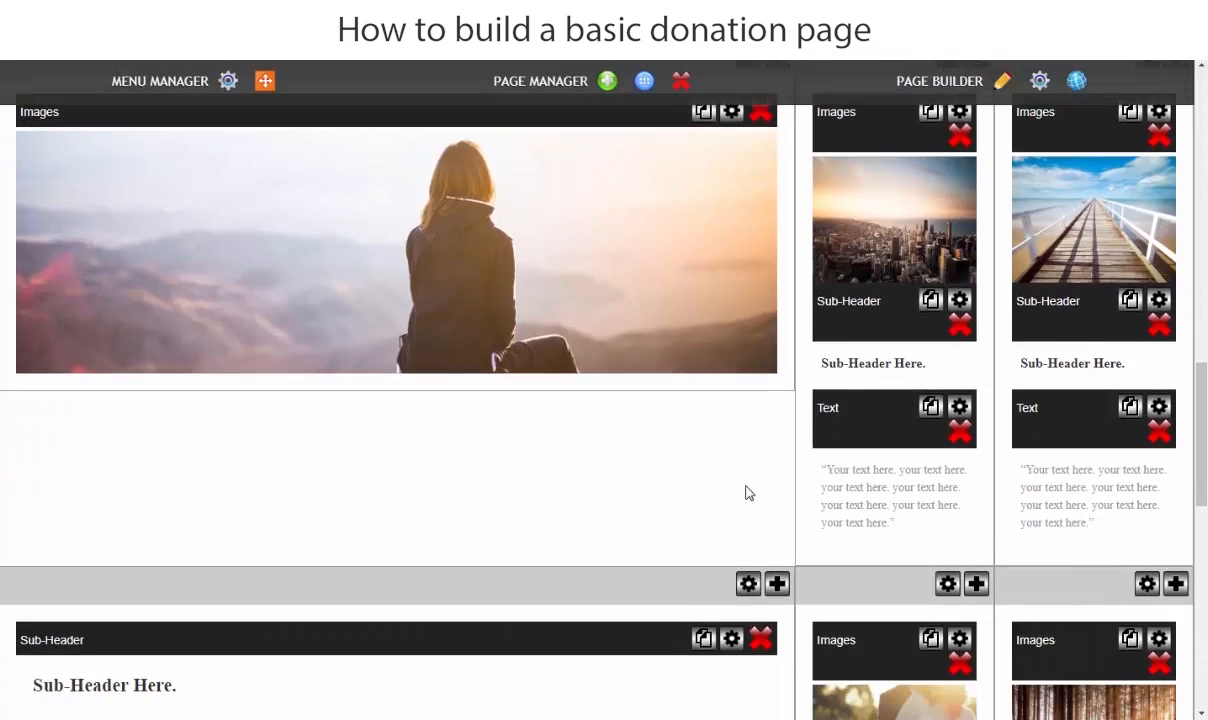
{"action": "scroll", "coordinate": [745, 493], "scroll_direction": "down", "scroll_amount": 4}
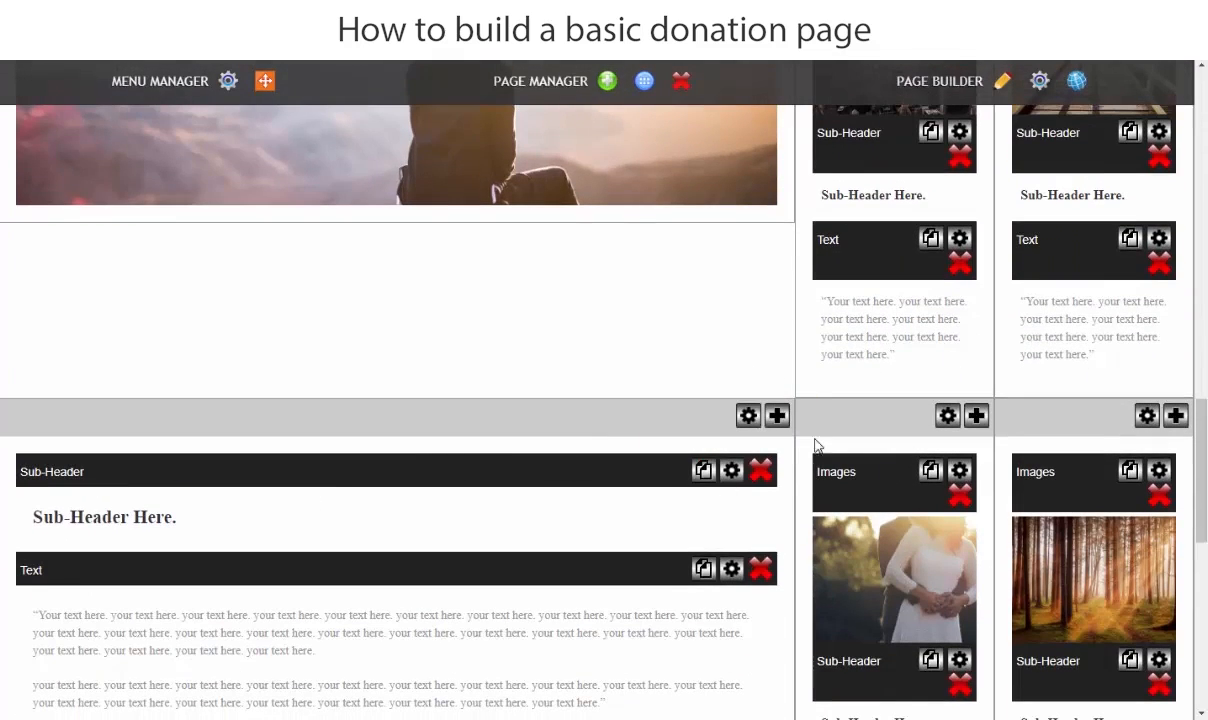
{"action": "scroll", "coordinate": [709, 507], "scroll_direction": "down", "scroll_amount": 6}
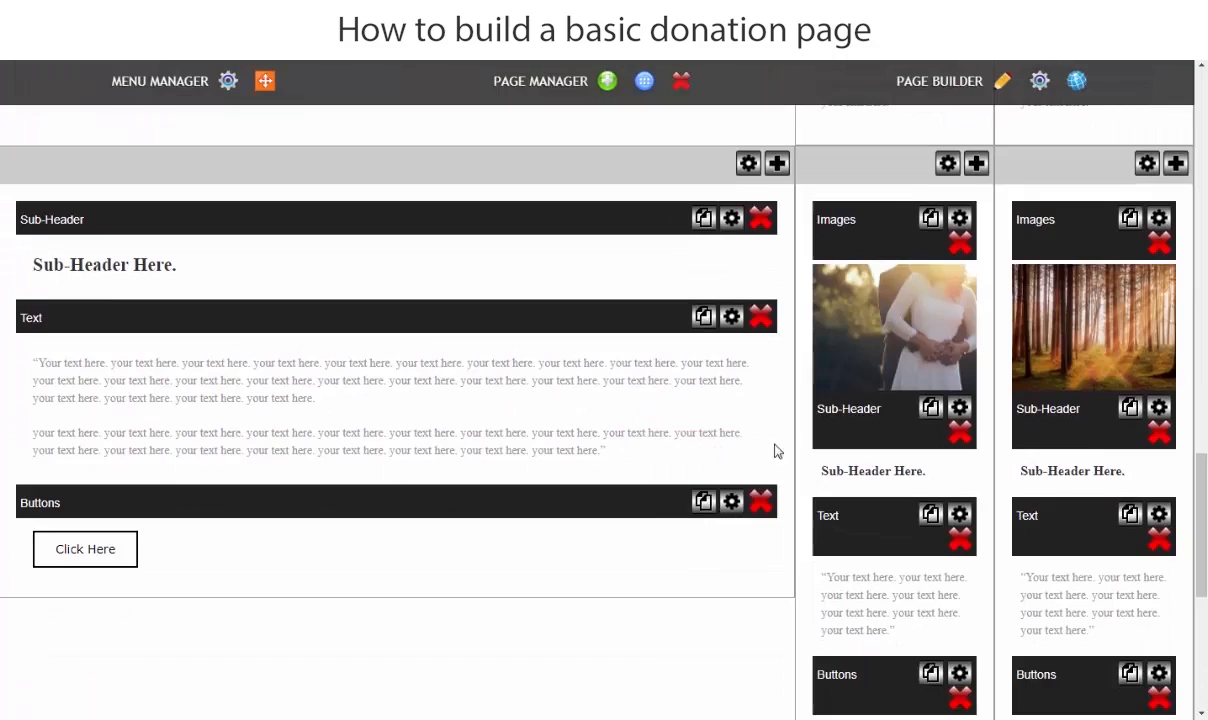
{"action": "scroll", "coordinate": [778, 452], "scroll_direction": "down", "scroll_amount": 6}
{"action": "middle_click", "coordinate": [780, 480]}
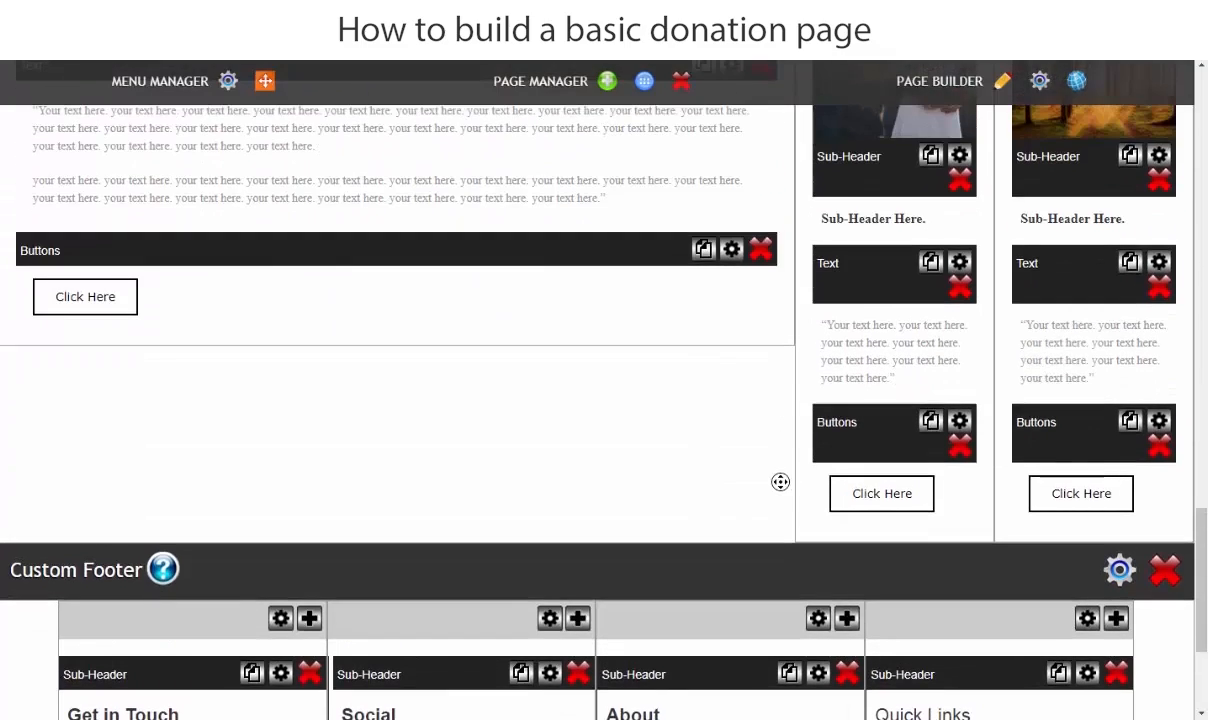
{"action": "scroll", "coordinate": [652, 485], "scroll_direction": "up", "scroll_amount": 1}
{"action": "scroll", "coordinate": [709, 488], "scroll_direction": "up", "scroll_amount": 7}
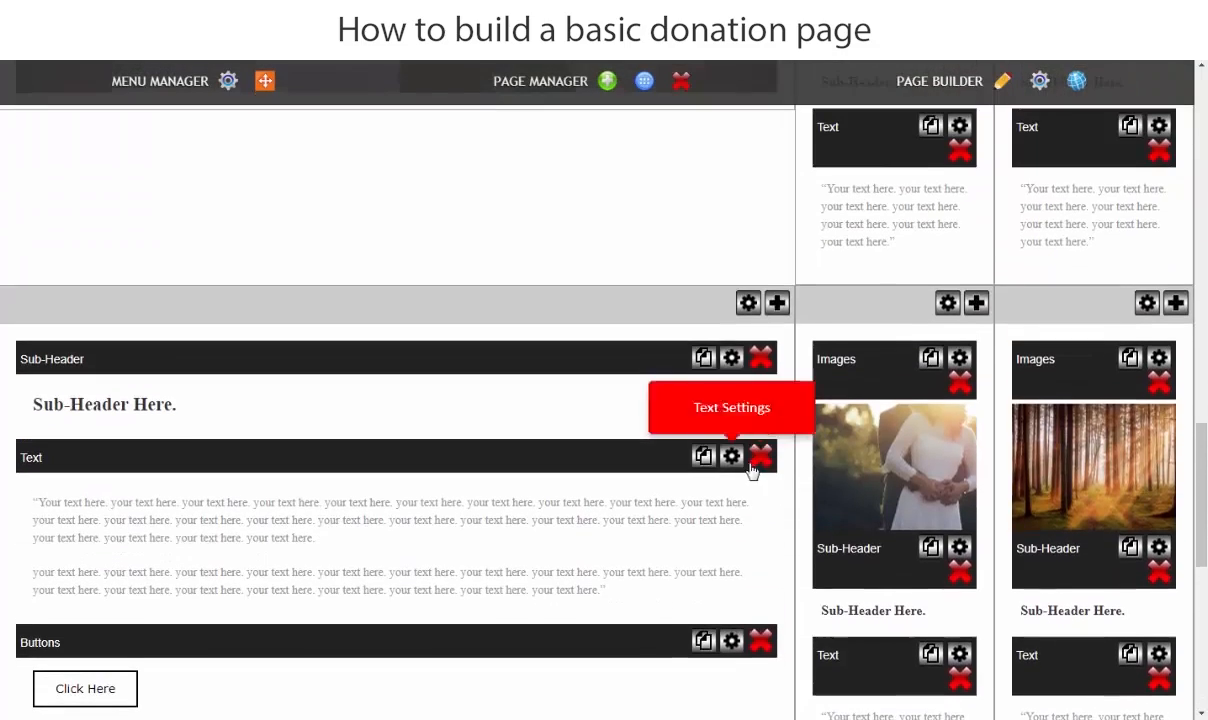
{"action": "left_click", "coordinate": [761, 359]}
{"action": "left_click", "coordinate": [703, 190]}
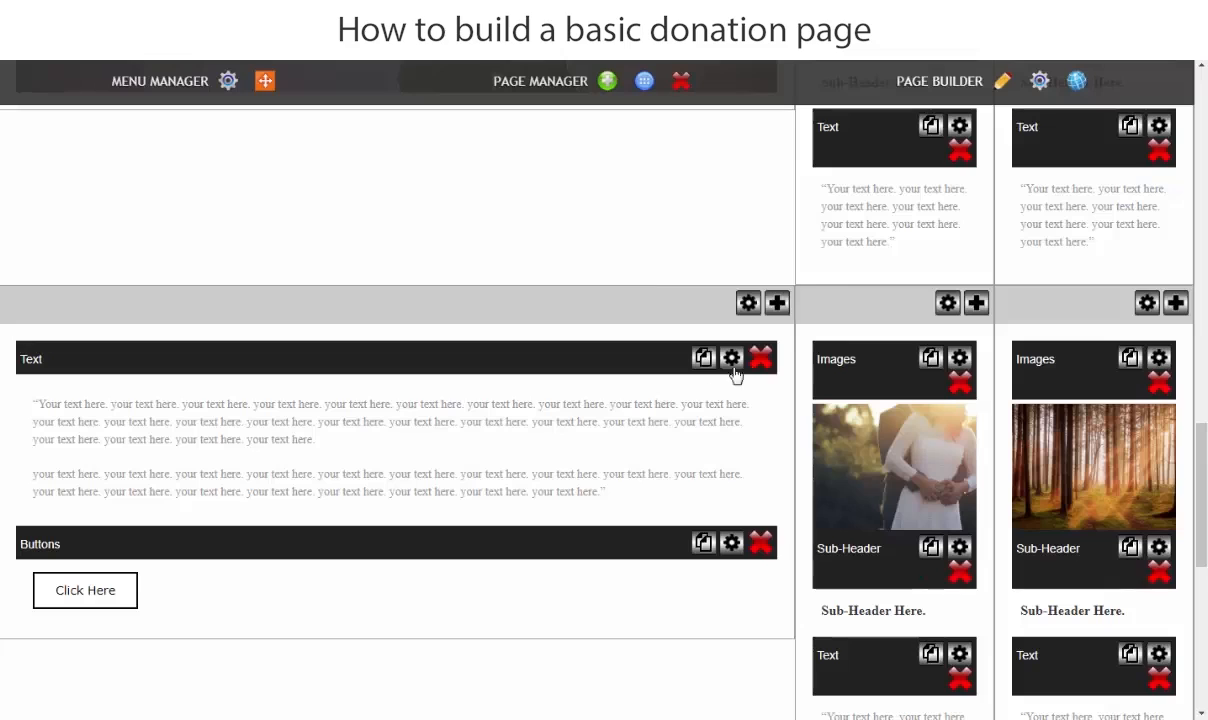
{"action": "left_click", "coordinate": [762, 357]}
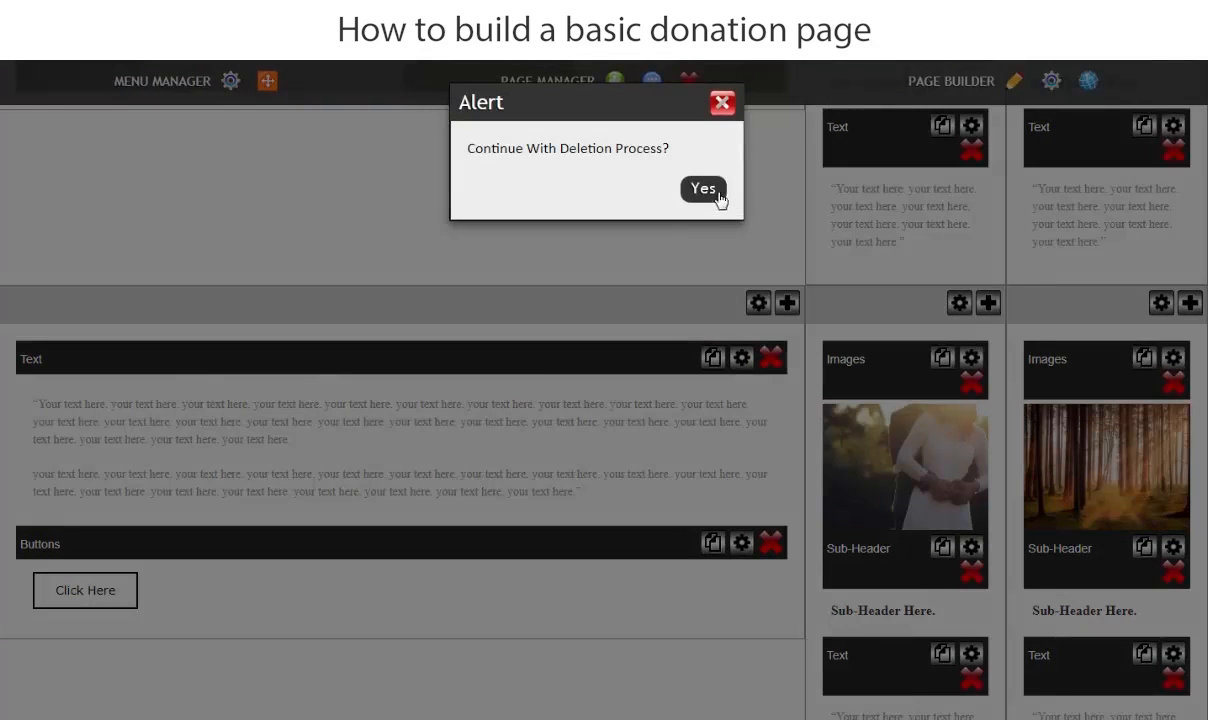
{"action": "left_click", "coordinate": [703, 190]}
{"action": "left_click", "coordinate": [768, 207]}
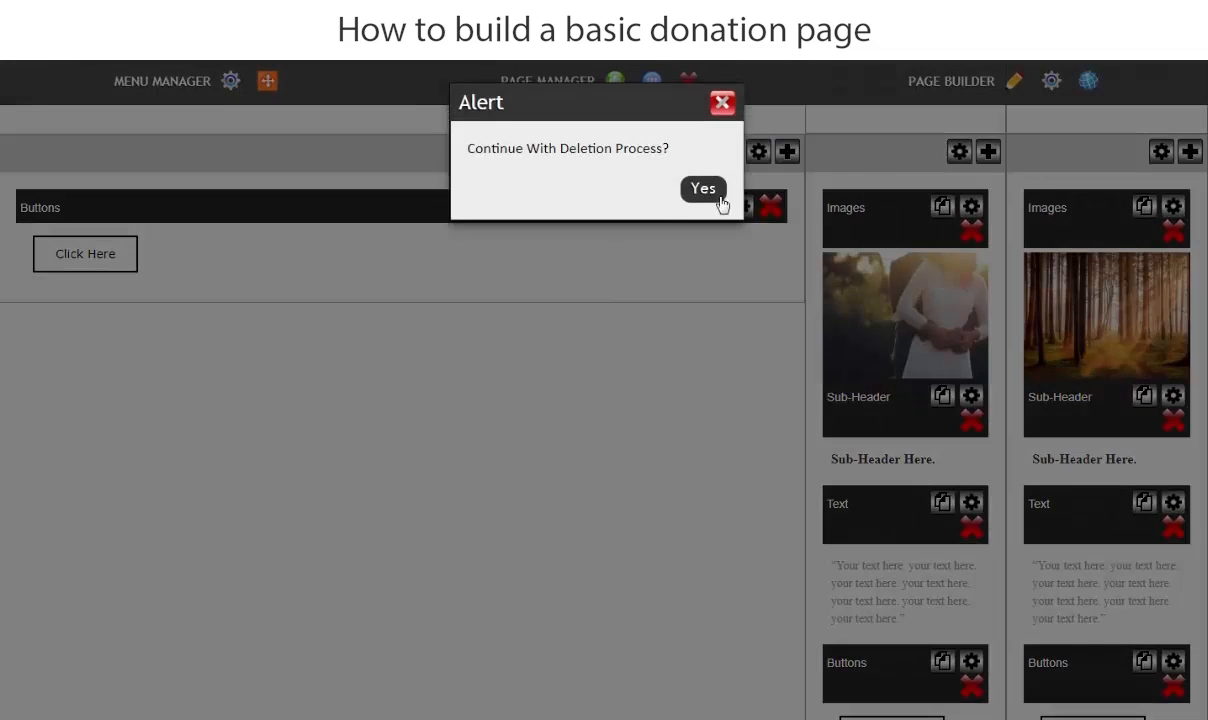
{"action": "left_click", "coordinate": [703, 191]}
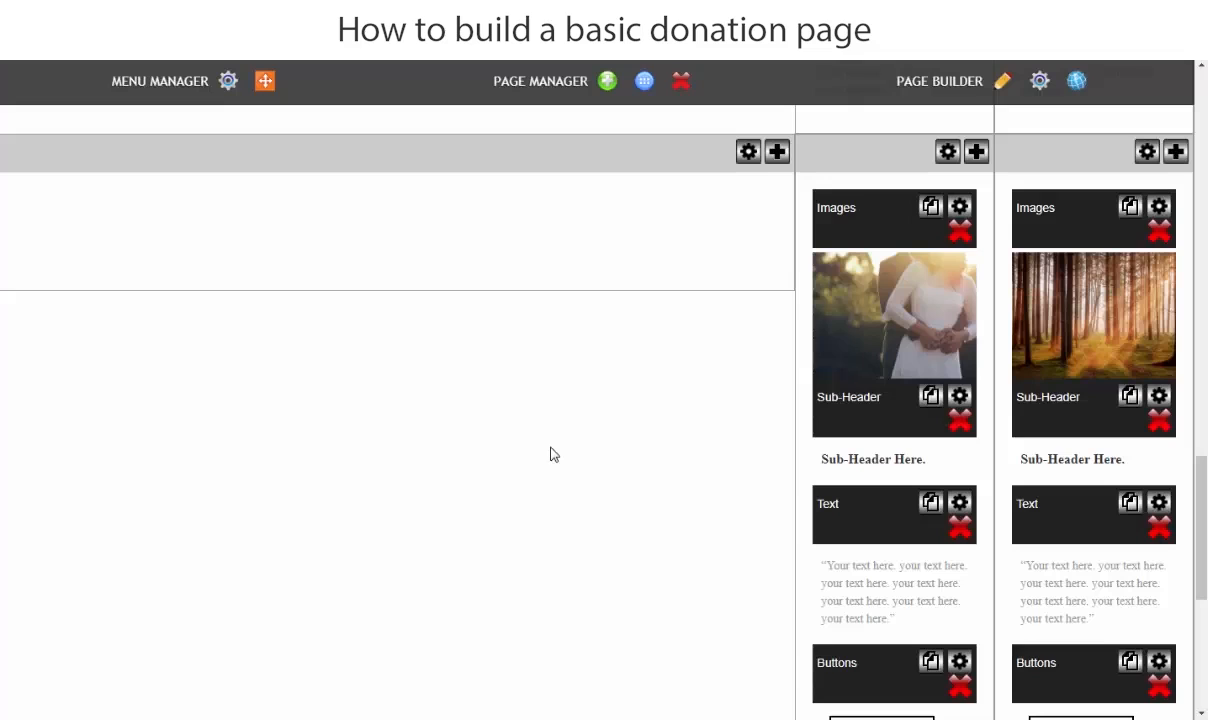
- Delete the wedding couple image, Sub-Header, Text and Buttons blocks from the middle column of Layout 115's lower row
{"action": "scroll", "coordinate": [1081, 474], "scroll_direction": "up", "scroll_amount": 2}
{"action": "scroll", "coordinate": [1096, 462], "scroll_direction": "up", "scroll_amount": 3}
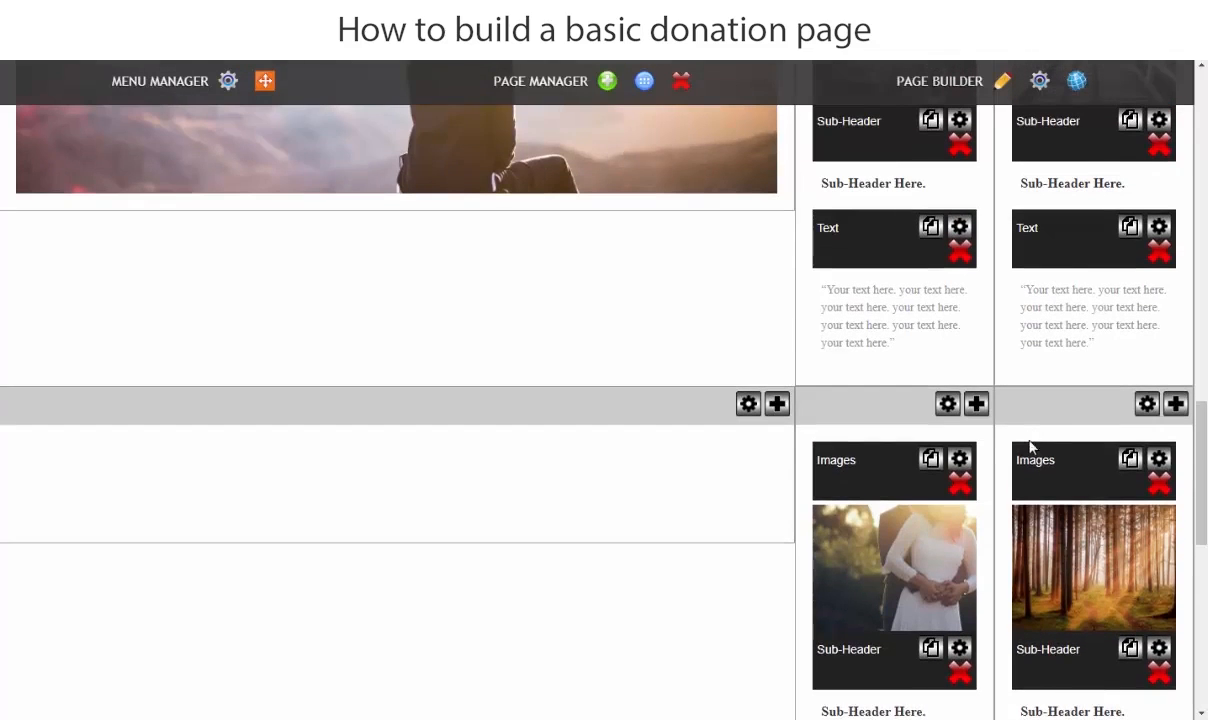
{"action": "left_click", "coordinate": [960, 483]}
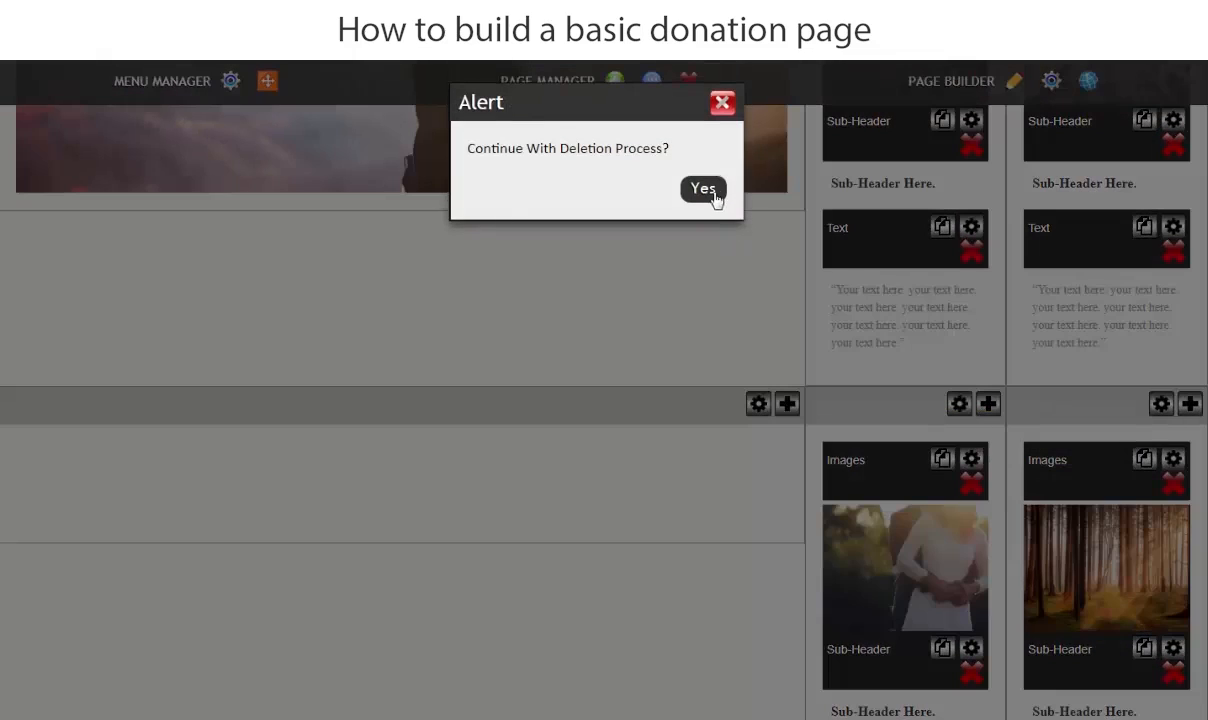
{"action": "left_click", "coordinate": [705, 181]}
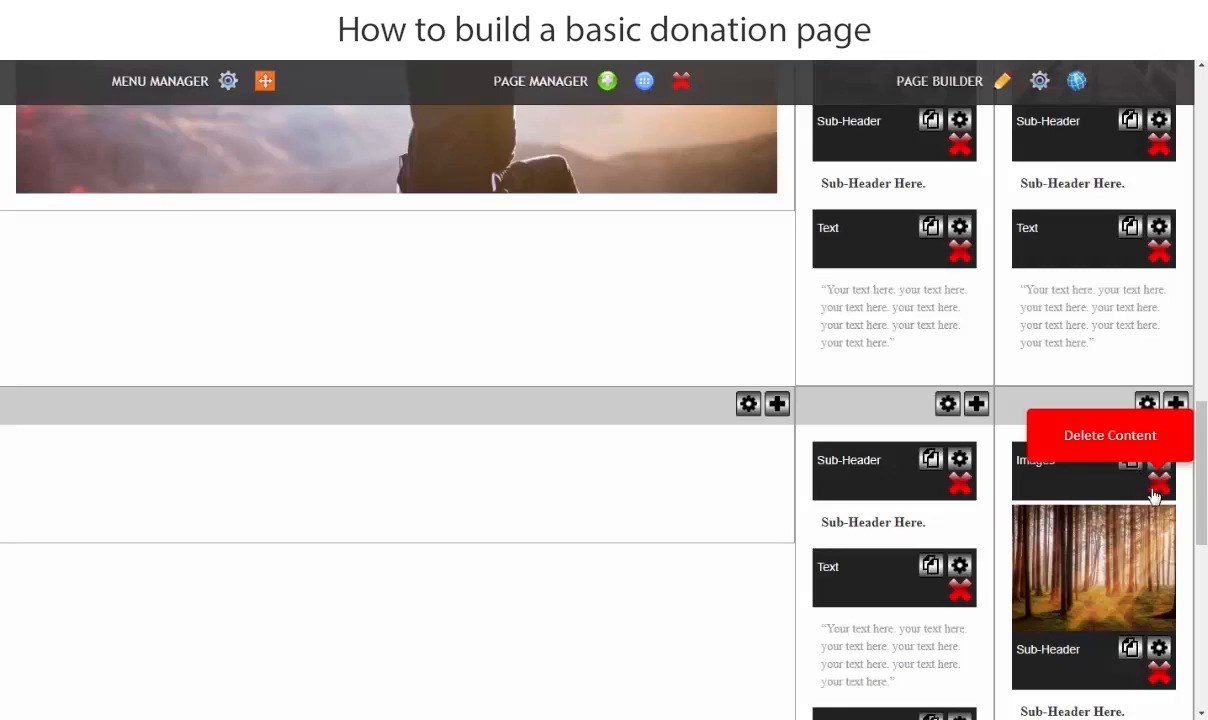
{"action": "left_click", "coordinate": [960, 484]}
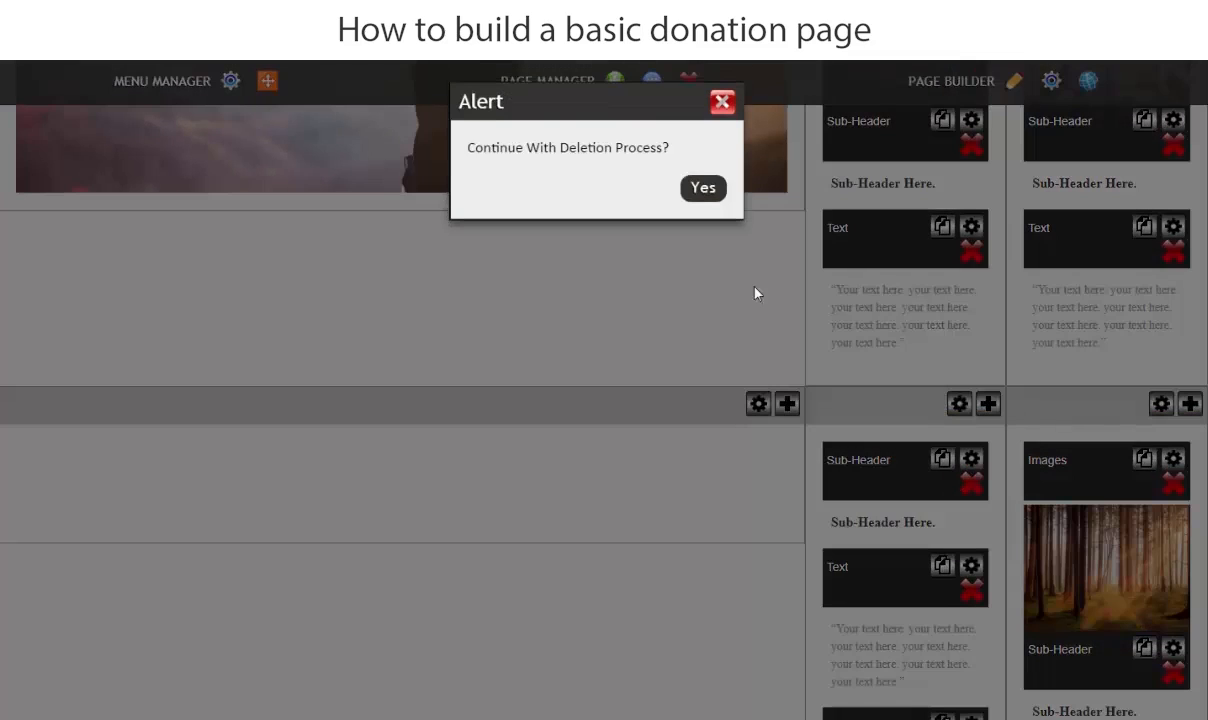
{"action": "left_click", "coordinate": [698, 187]}
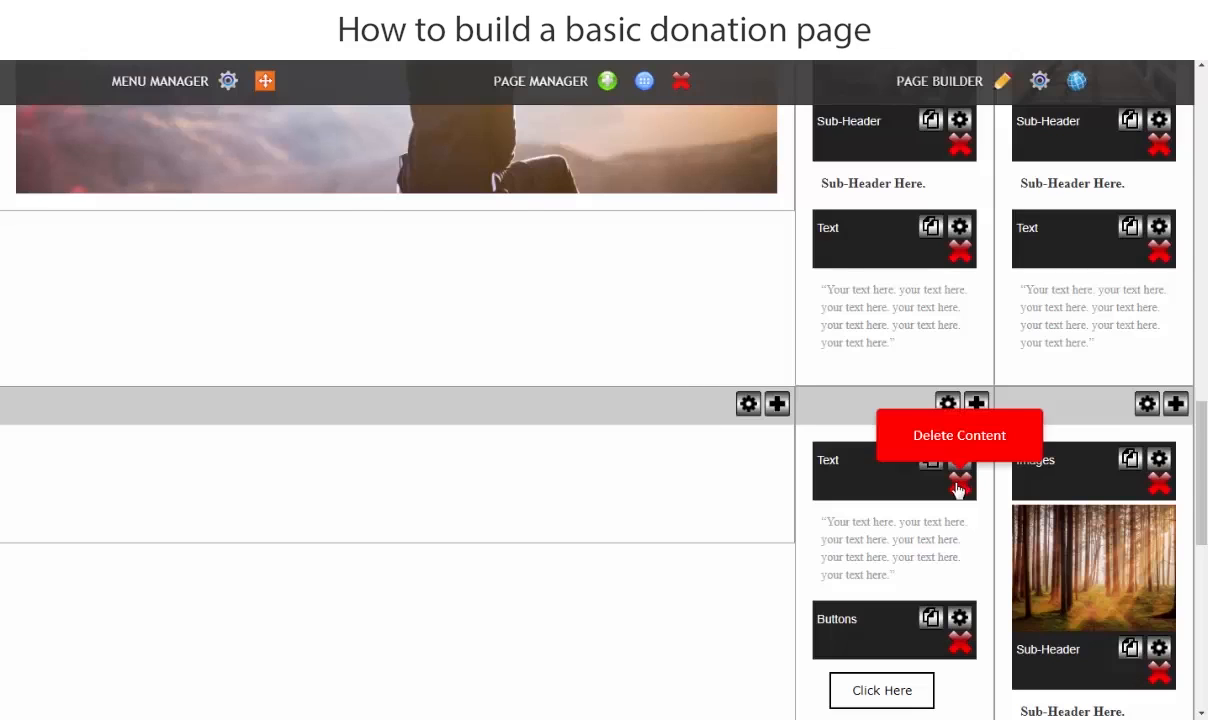
{"action": "left_click", "coordinate": [958, 489]}
{"action": "left_click", "coordinate": [701, 187]}
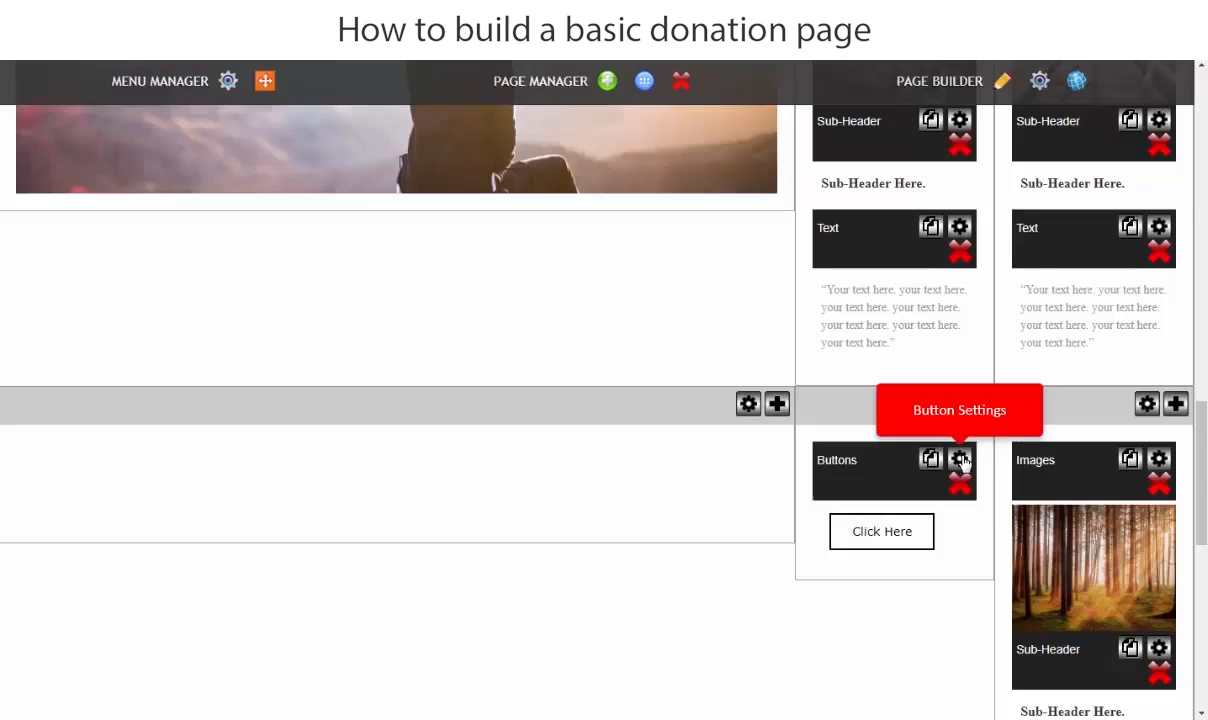
{"action": "left_click", "coordinate": [959, 485]}
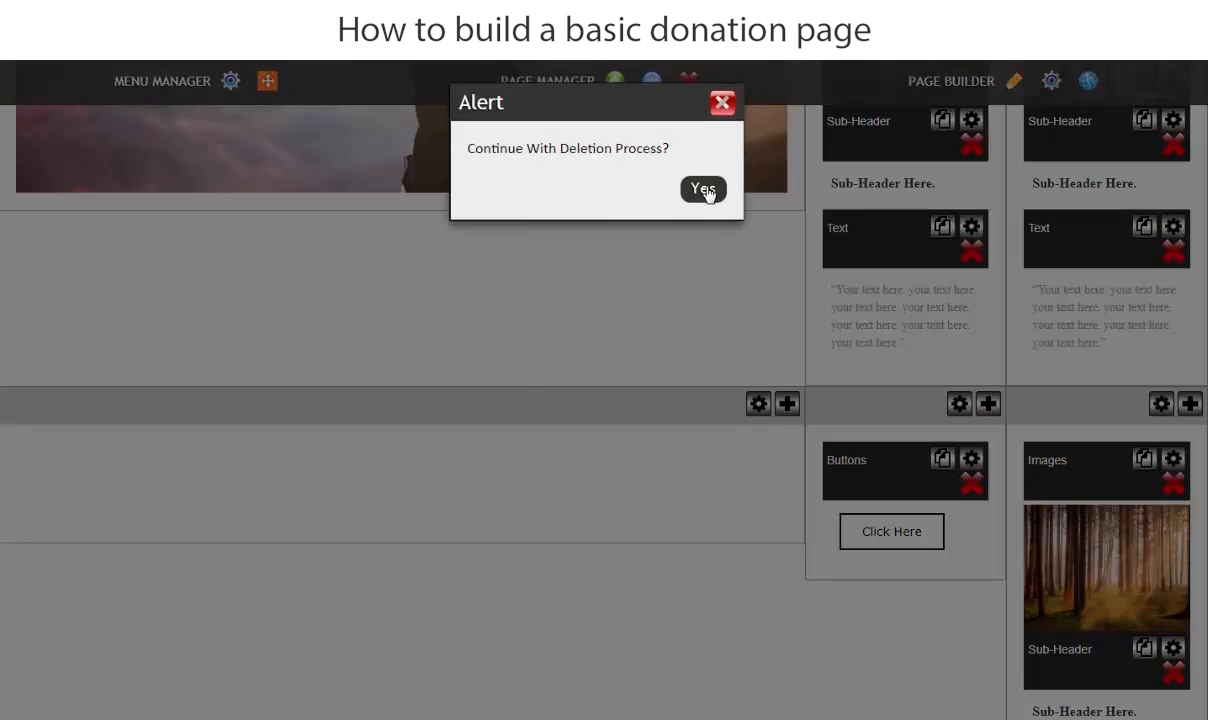
{"action": "left_click", "coordinate": [705, 190]}
- Delete the forest image, Sub-Header, Text and Buttons blocks from the last column of Layout 115's lower row
{"action": "left_click", "coordinate": [1173, 483]}
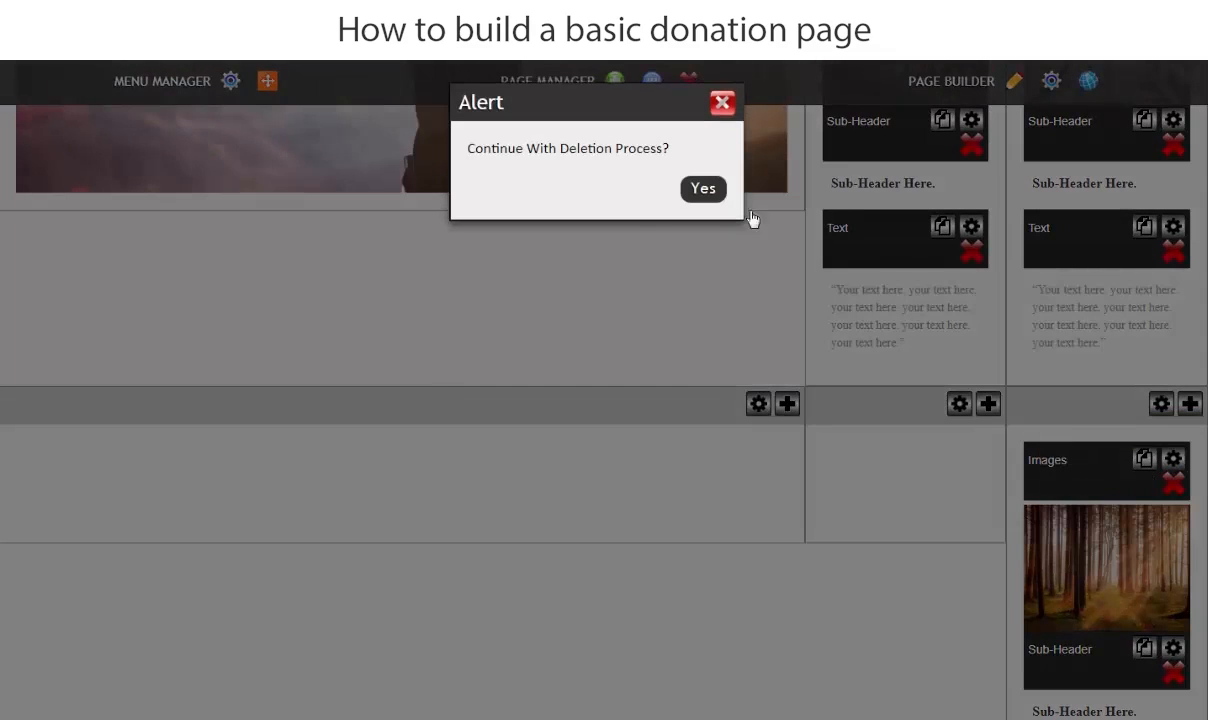
{"action": "left_click", "coordinate": [705, 190]}
{"action": "left_click", "coordinate": [1163, 405]}
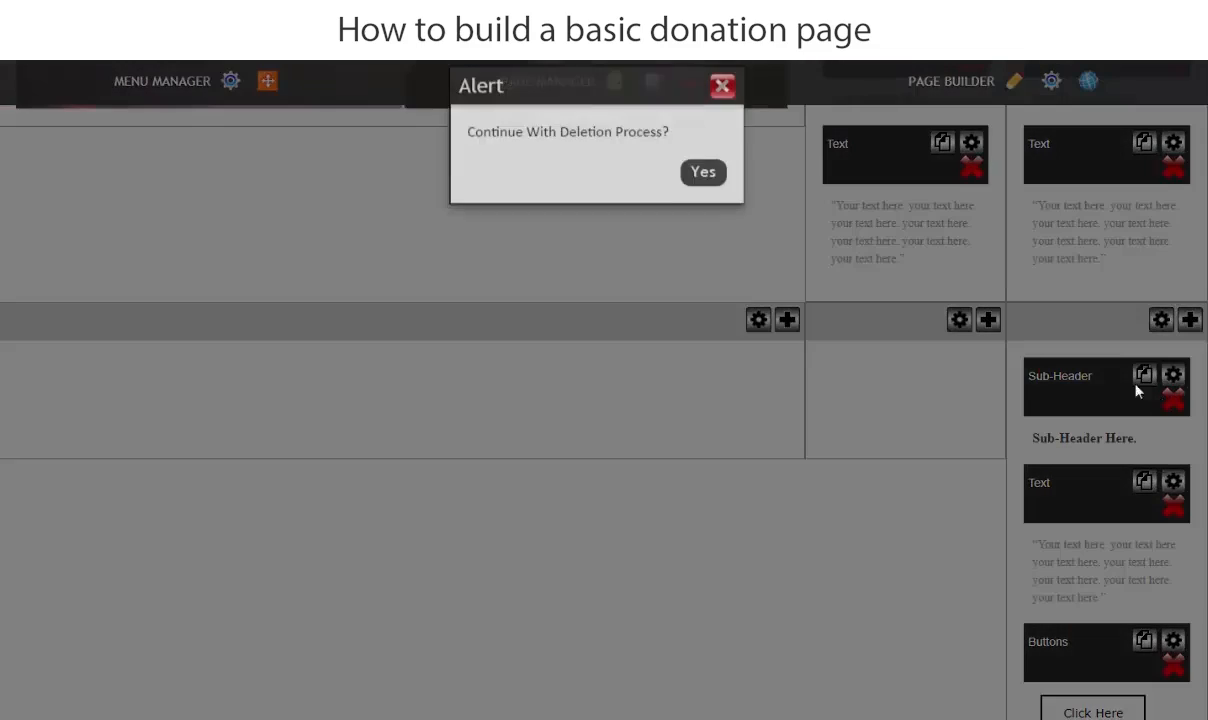
{"action": "left_click", "coordinate": [705, 190]}
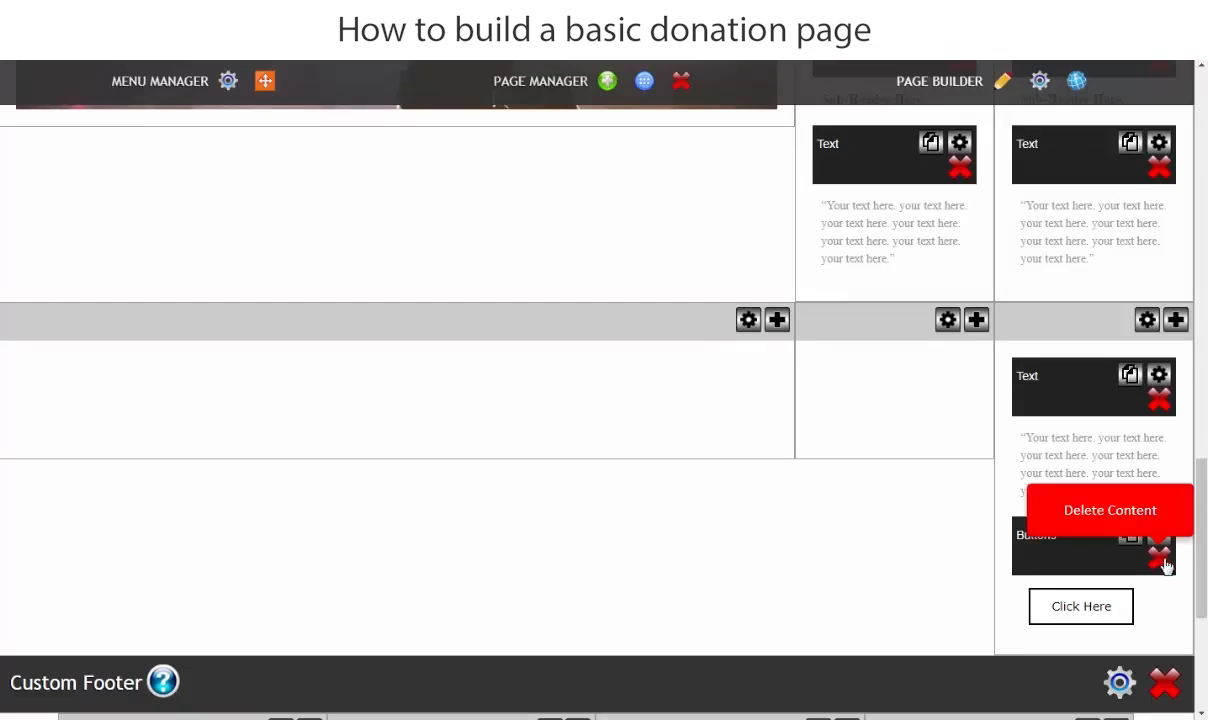
{"action": "left_click", "coordinate": [1153, 556]}
{"action": "left_click", "coordinate": [705, 190]}
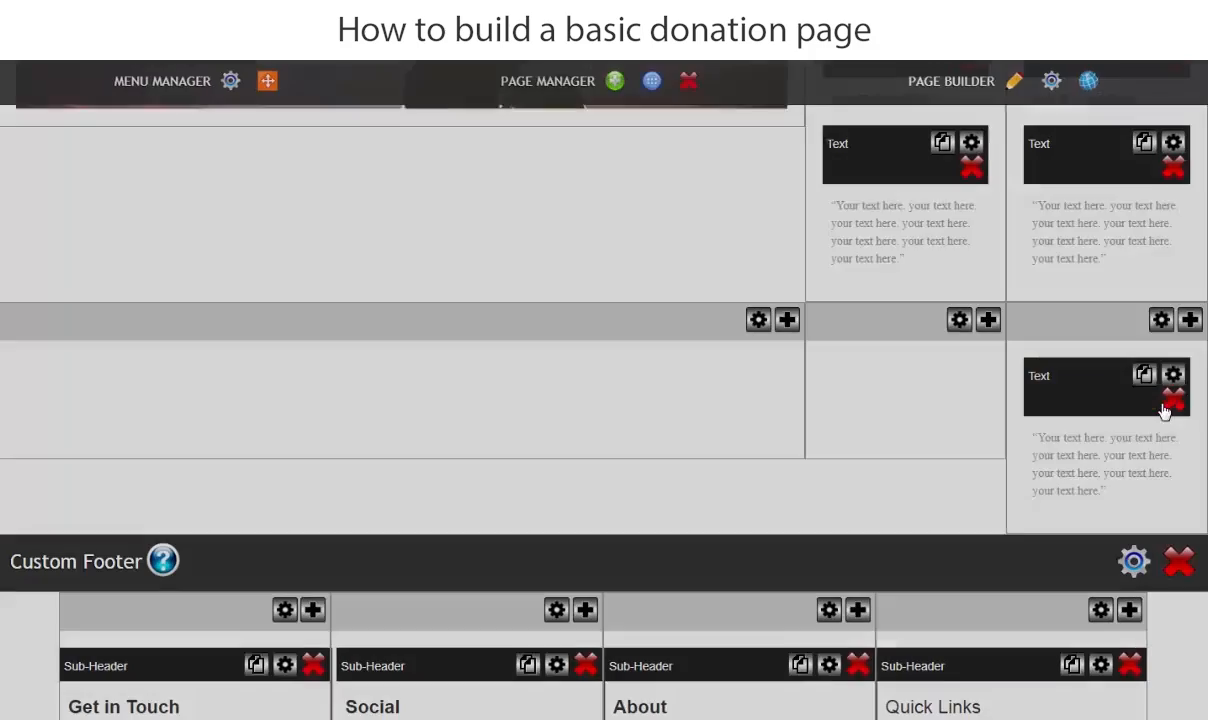
{"action": "left_click", "coordinate": [1168, 398]}
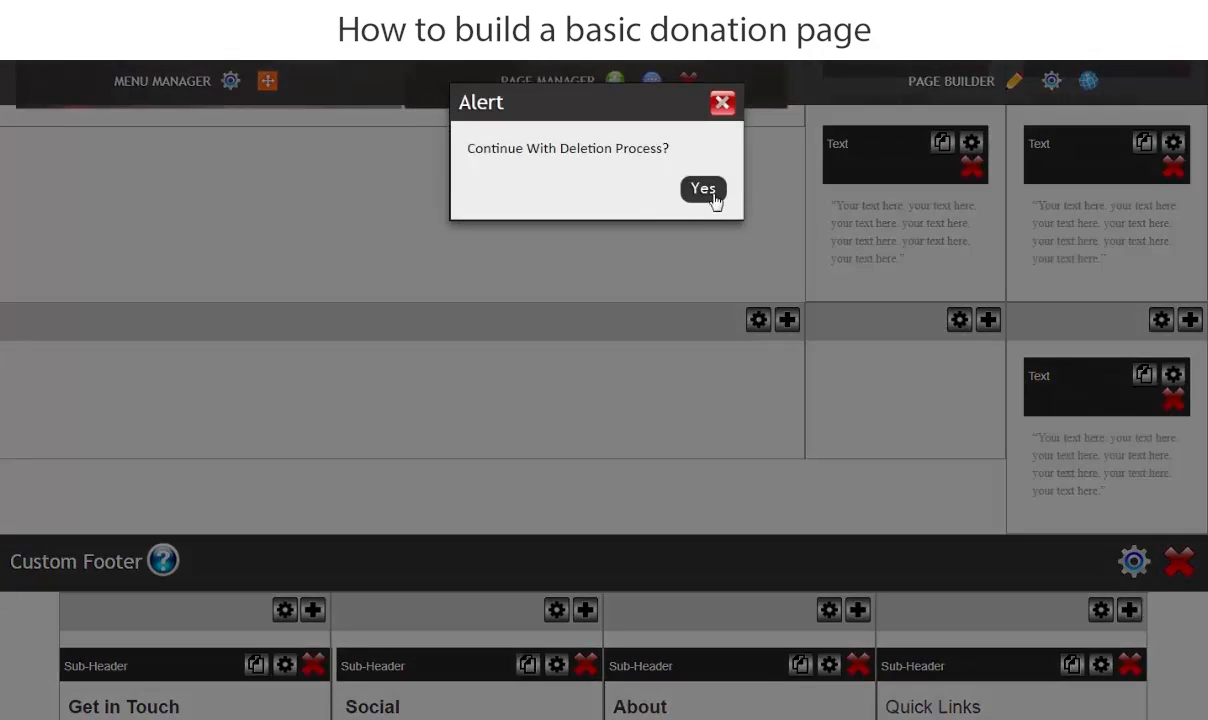
{"action": "left_click", "coordinate": [712, 195]}
- Replace the mountain view image in Layout 115's wide column by uploading and inserting Donate 1 from the 6.Donate folder
{"action": "scroll", "coordinate": [836, 427], "scroll_direction": "up", "scroll_amount": 3}
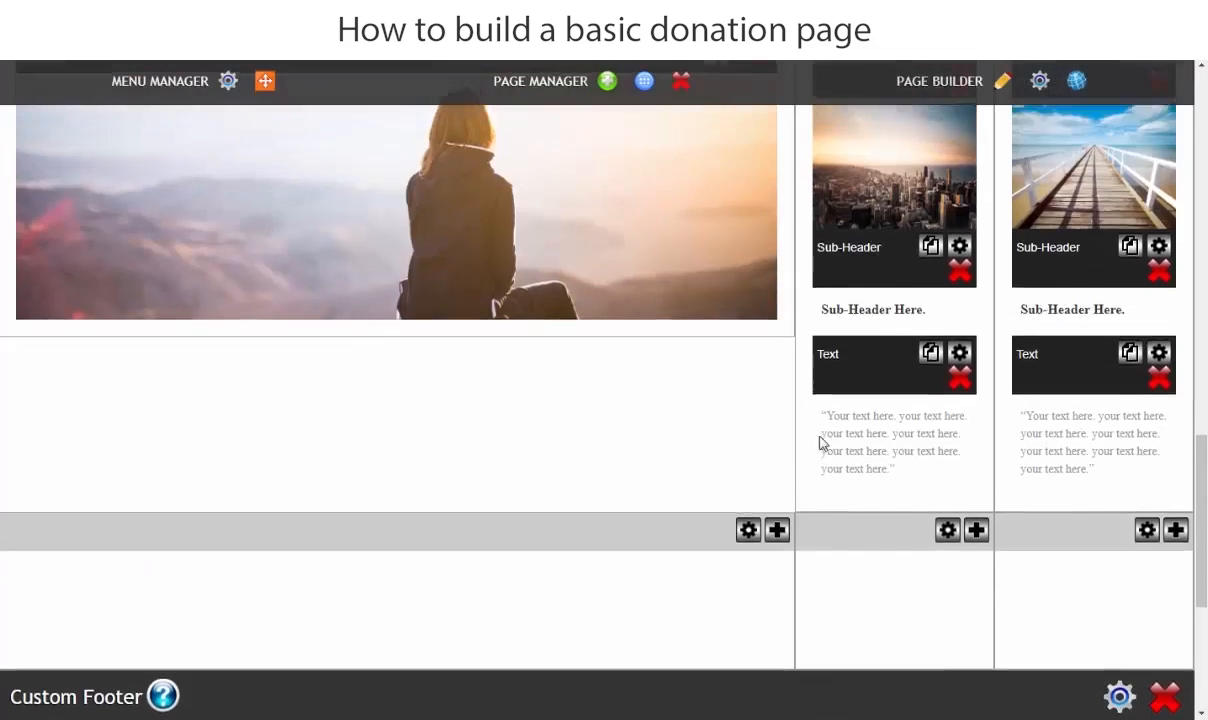
{"action": "scroll", "coordinate": [826, 462], "scroll_direction": "up", "scroll_amount": 2}
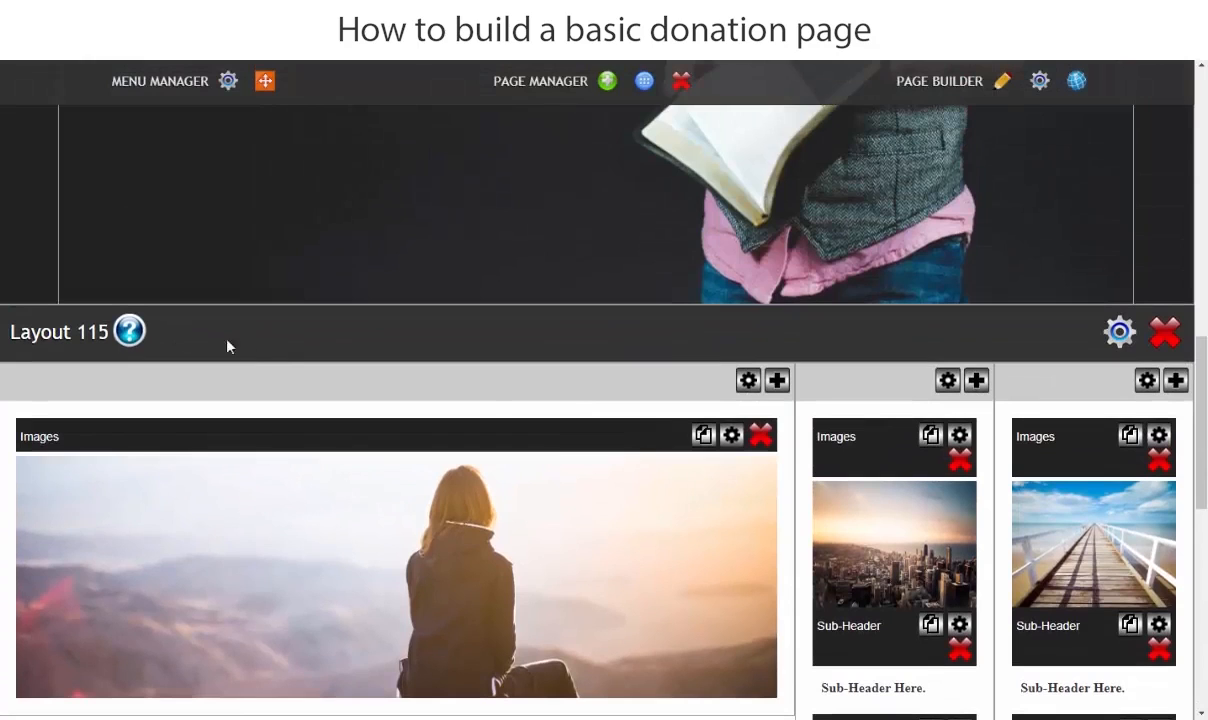
{"action": "scroll", "coordinate": [600, 480], "scroll_direction": "down", "scroll_amount": 3}
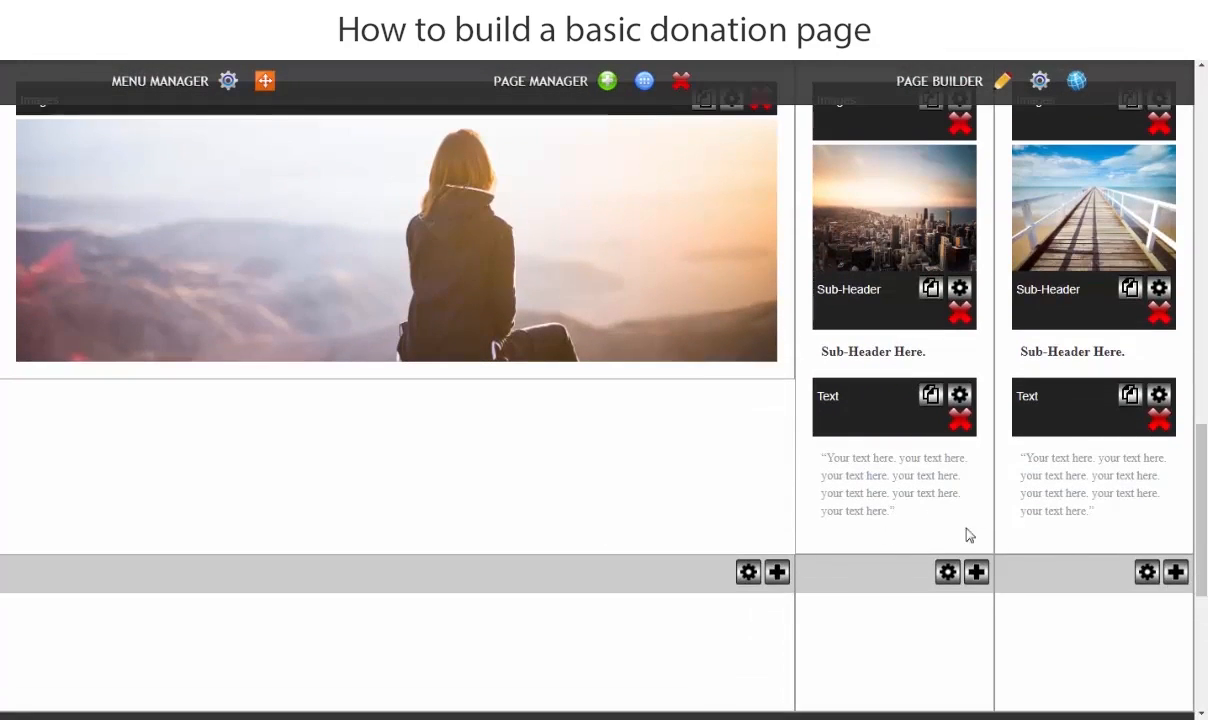
{"action": "scroll", "coordinate": [803, 545], "scroll_direction": "up", "scroll_amount": 2}
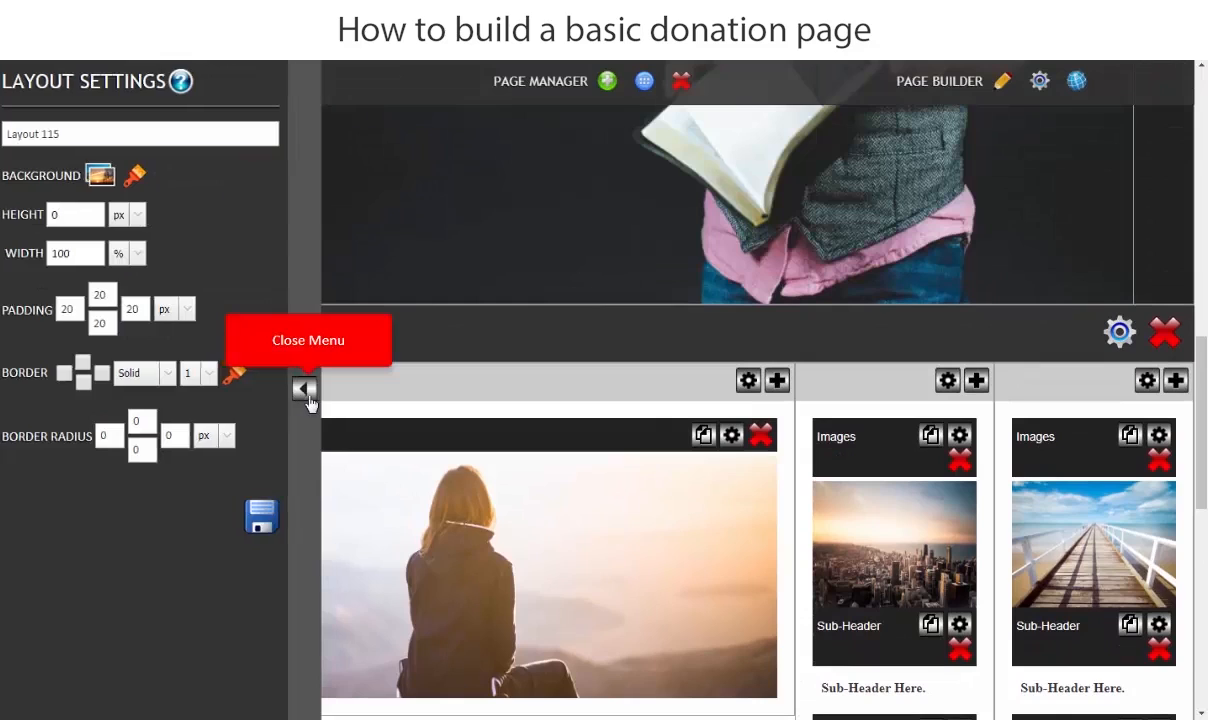
{"action": "left_click", "coordinate": [308, 395]}
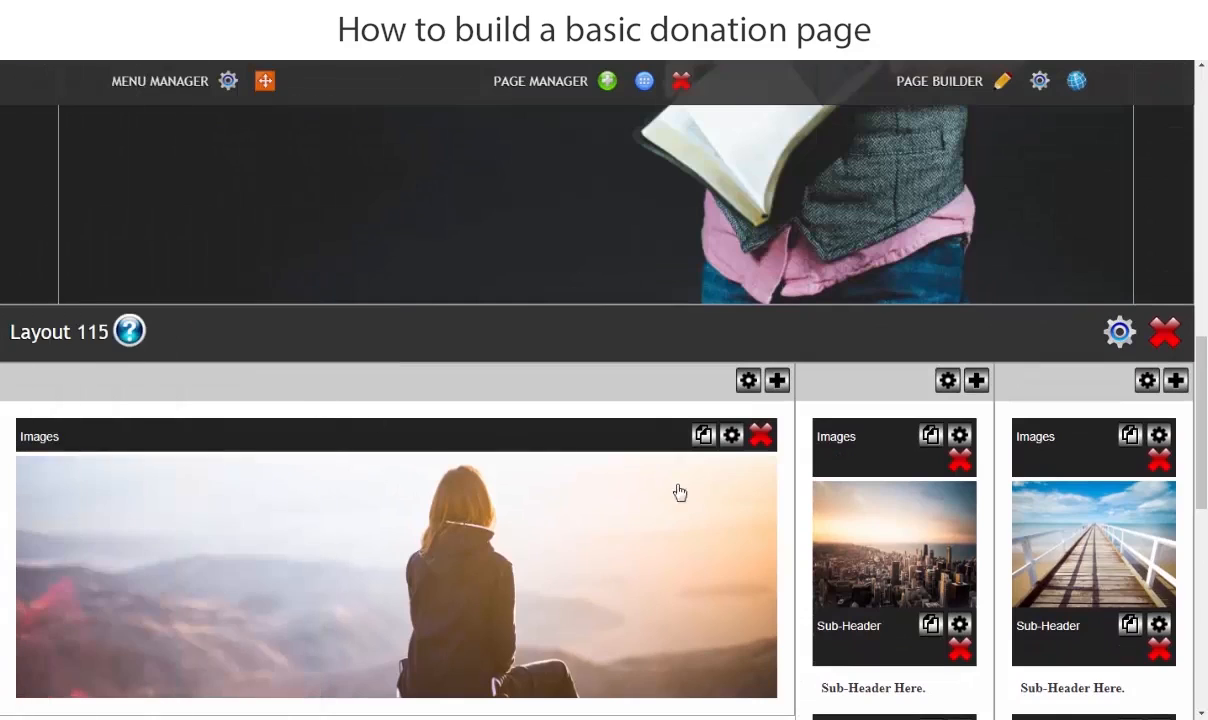
{"action": "scroll", "coordinate": [450, 472], "scroll_direction": "down", "scroll_amount": 1}
{"action": "left_click", "coordinate": [409, 443]}
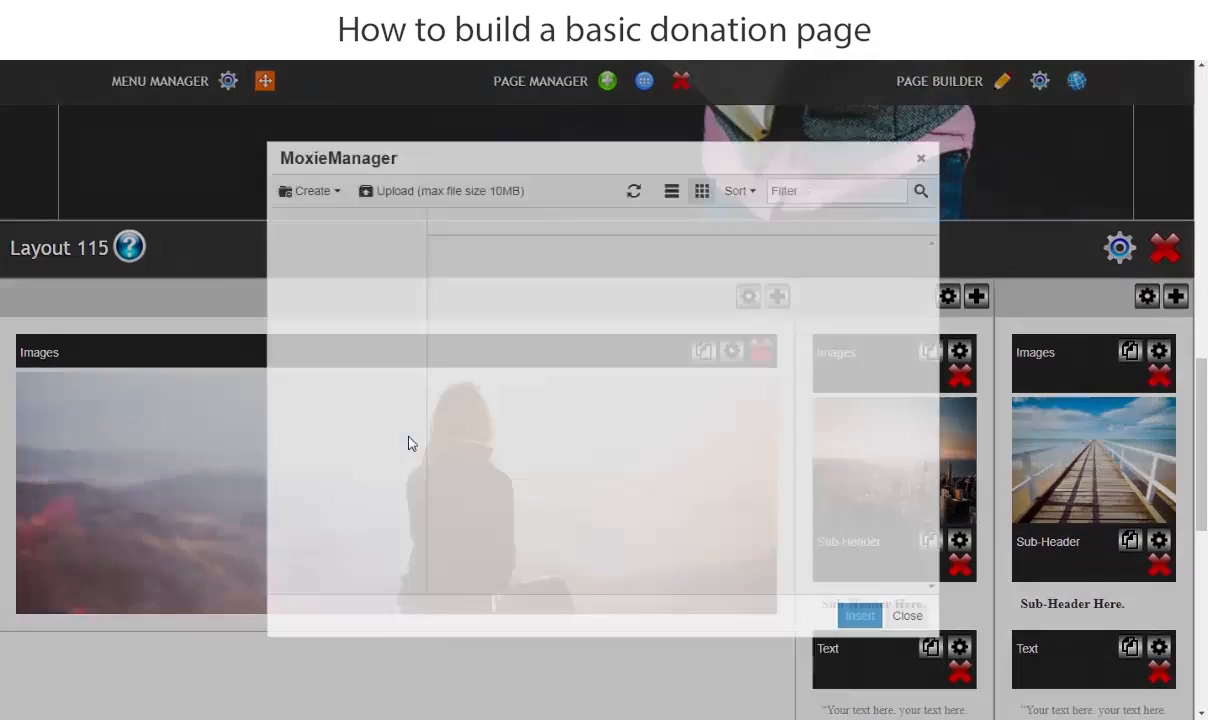
{"action": "left_click", "coordinate": [433, 191]}
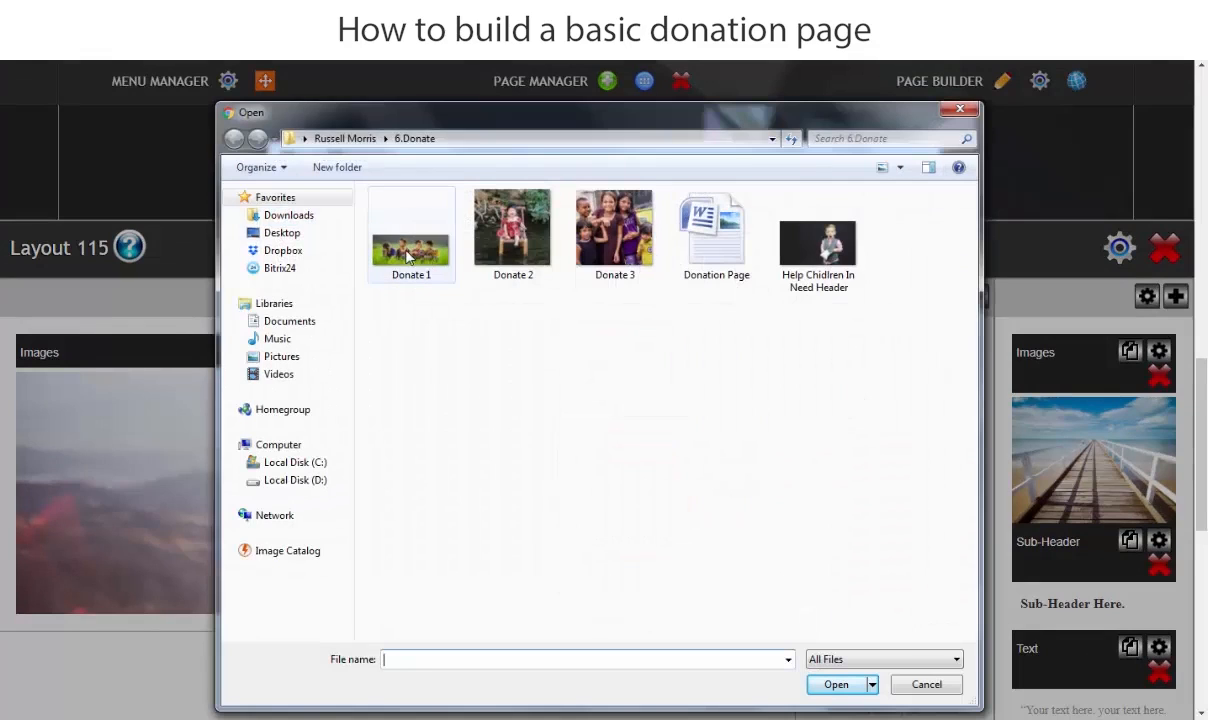
{"action": "left_click", "coordinate": [386, 242]}
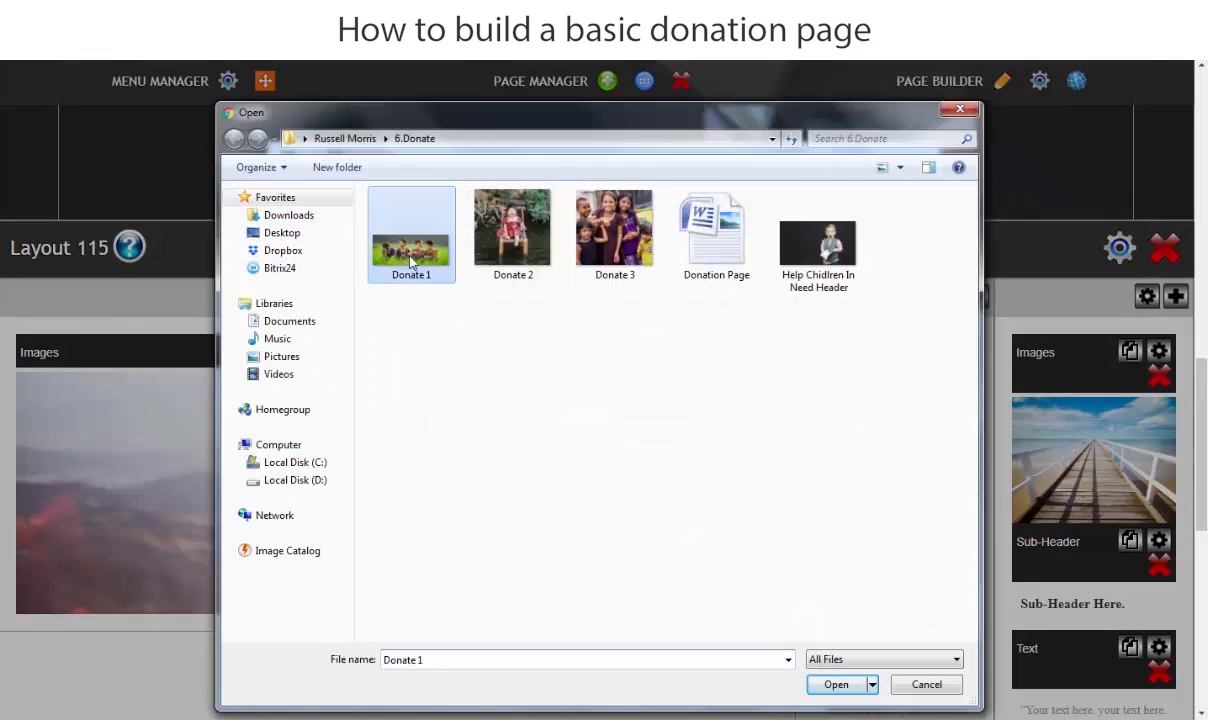
{"action": "left_click", "coordinate": [840, 686]}
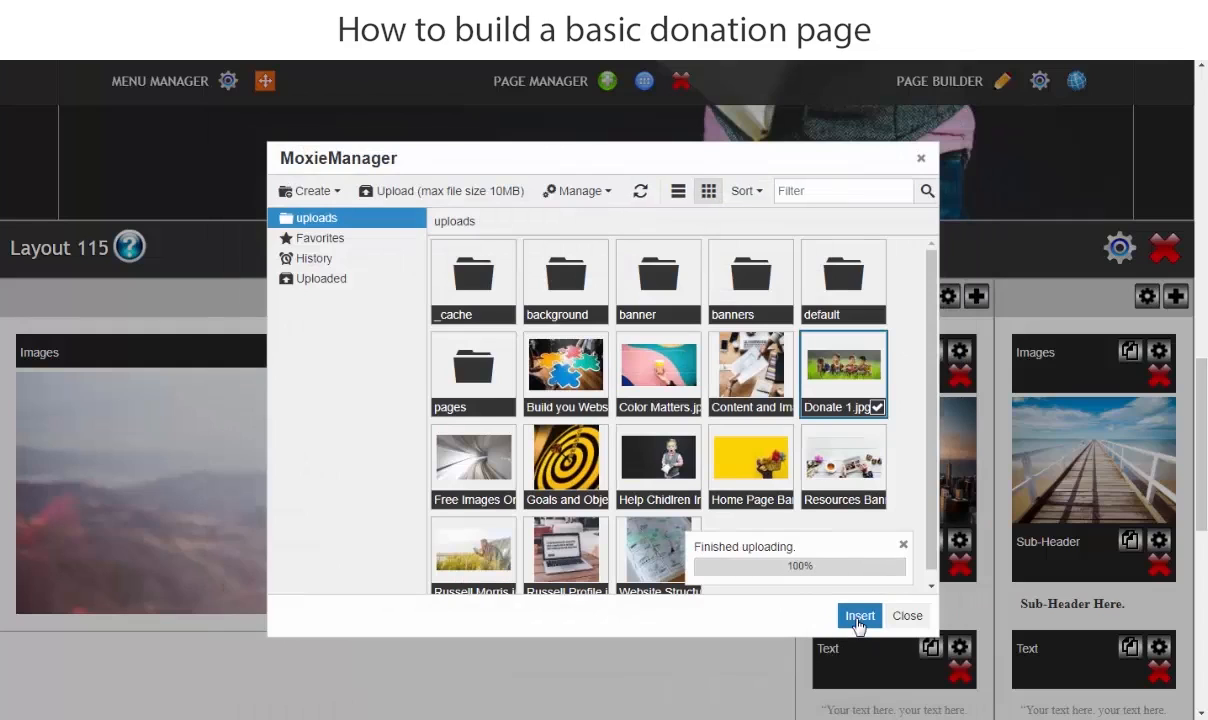
{"action": "left_click", "coordinate": [858, 618]}
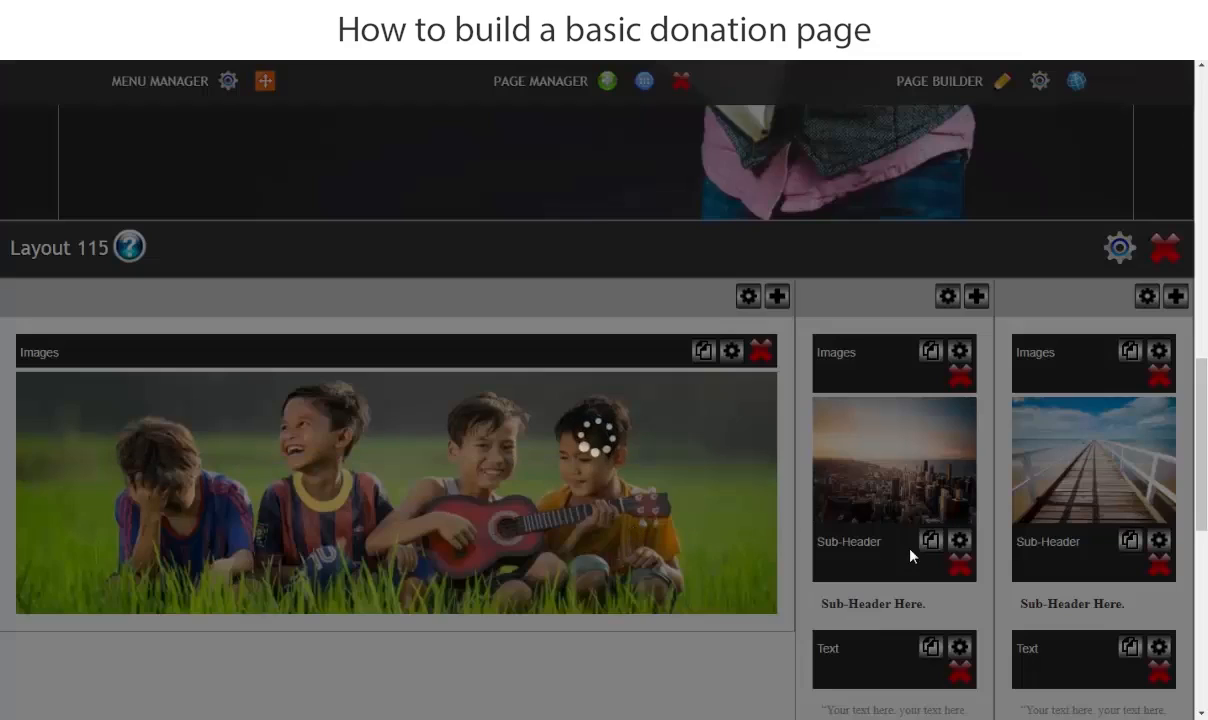
- Replace the city image in Layout 115's middle column by uploading and inserting Donate 2 from the 6.Donate folder
{"action": "scroll", "coordinate": [912, 470], "scroll_direction": "down", "scroll_amount": 1}
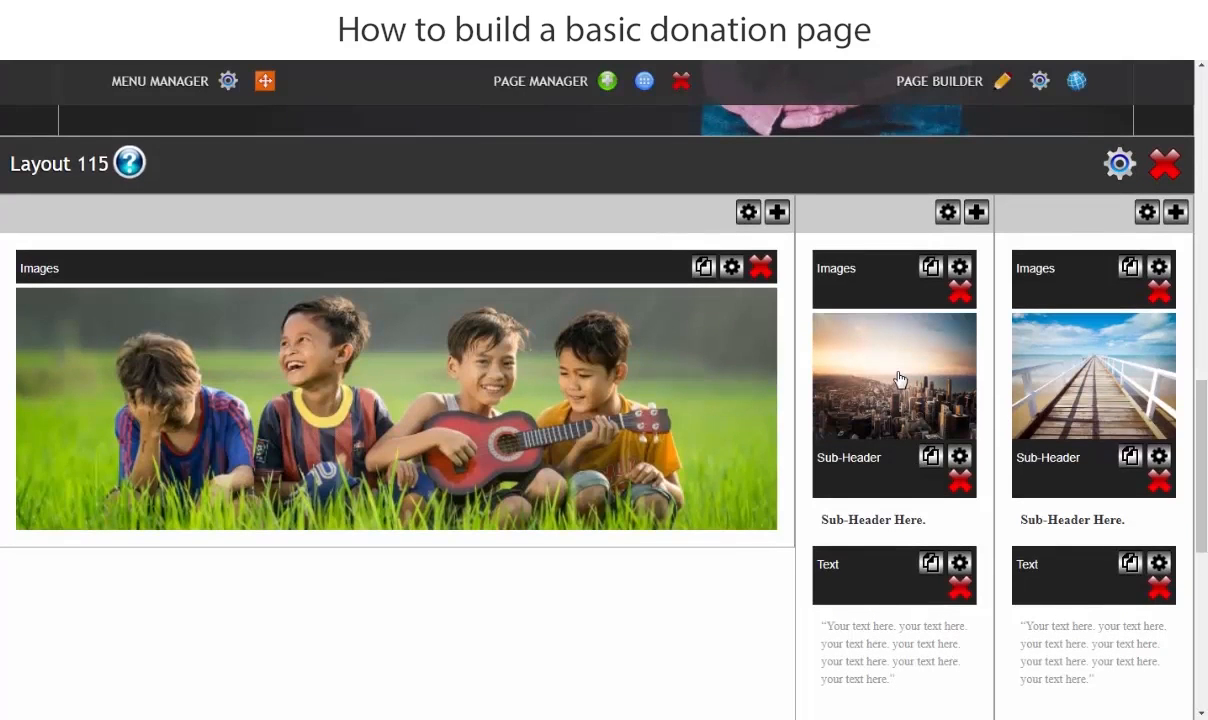
{"action": "left_click", "coordinate": [899, 379]}
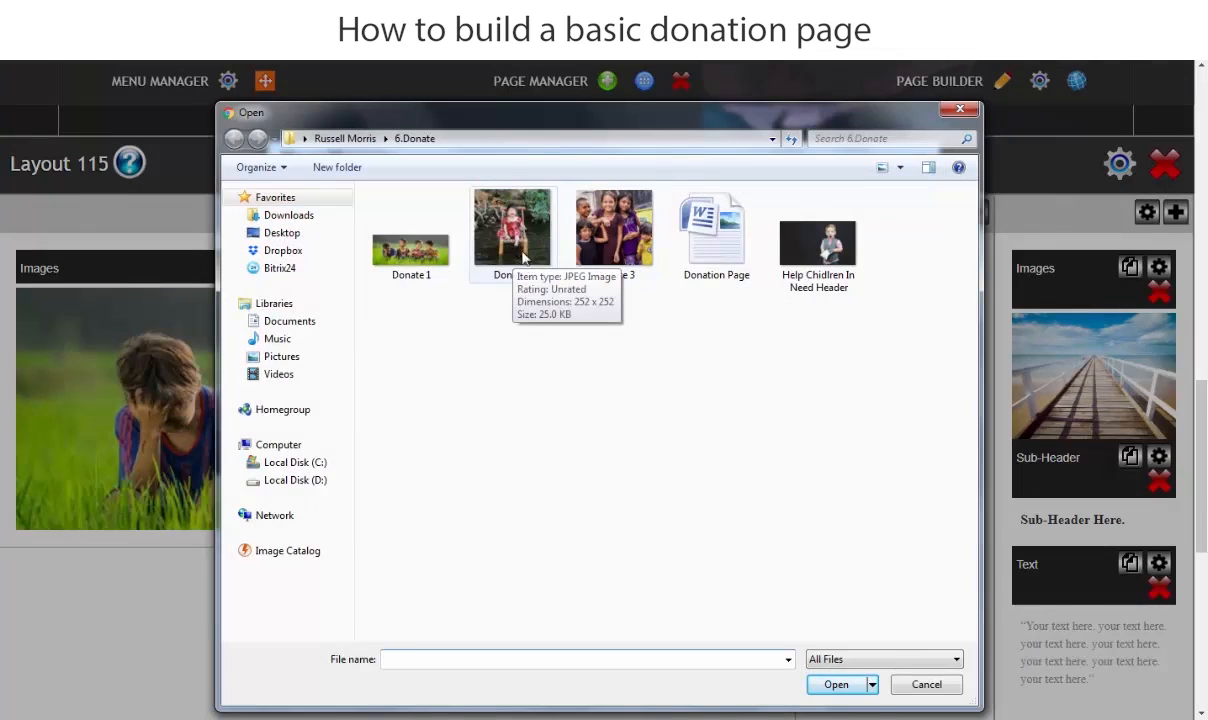
{"action": "left_click", "coordinate": [527, 262]}
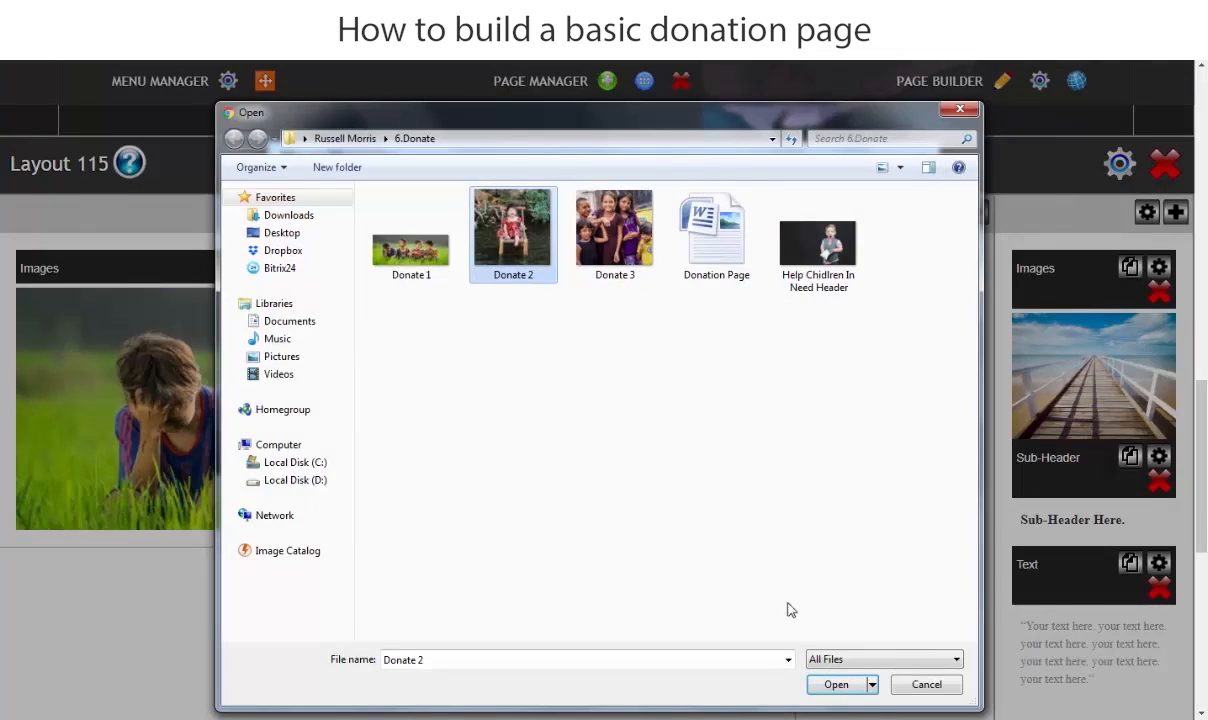
{"action": "left_click", "coordinate": [837, 686]}
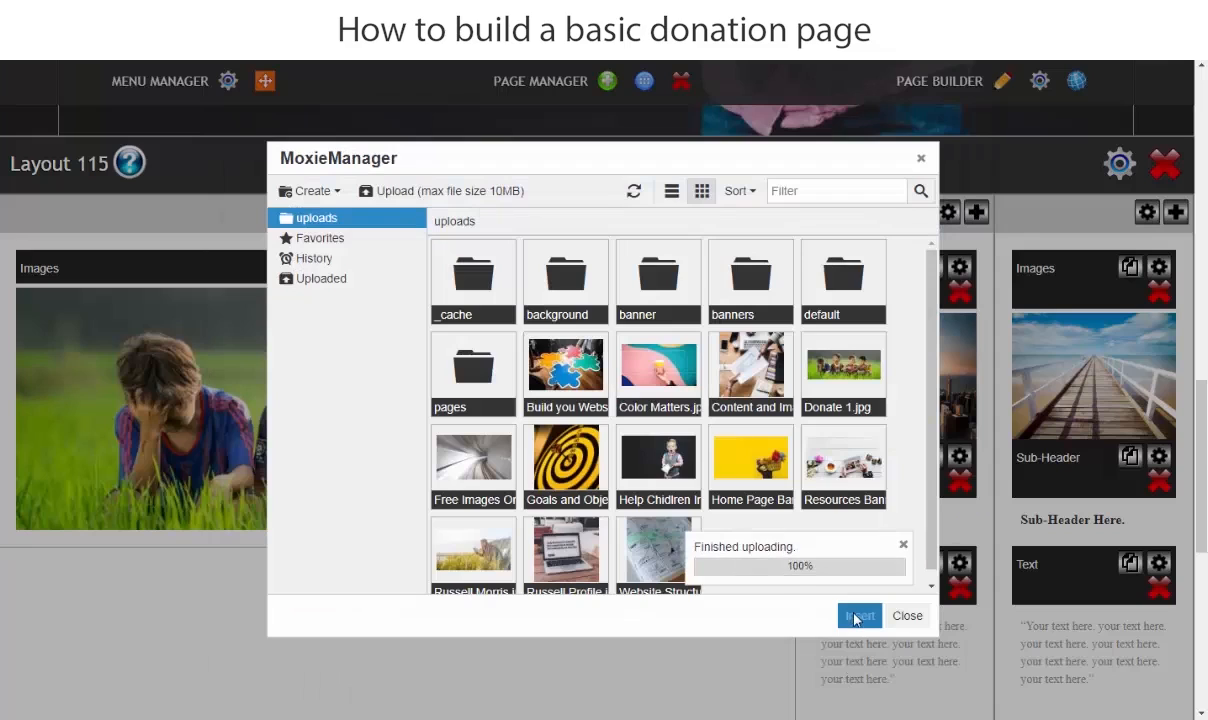
{"action": "left_click", "coordinate": [857, 616]}
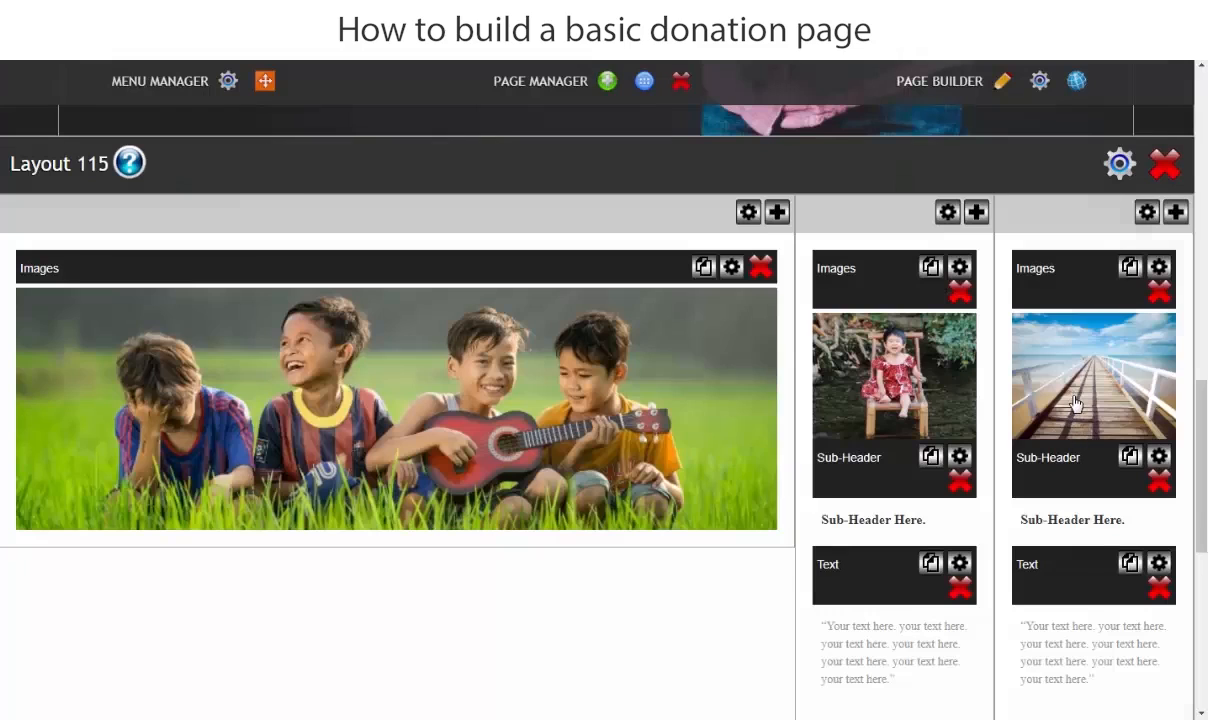
- Replace the pier image in Layout 115's last column by uploading Donate 3 from the 6.Donate folder
{"action": "left_click", "coordinate": [1076, 403]}
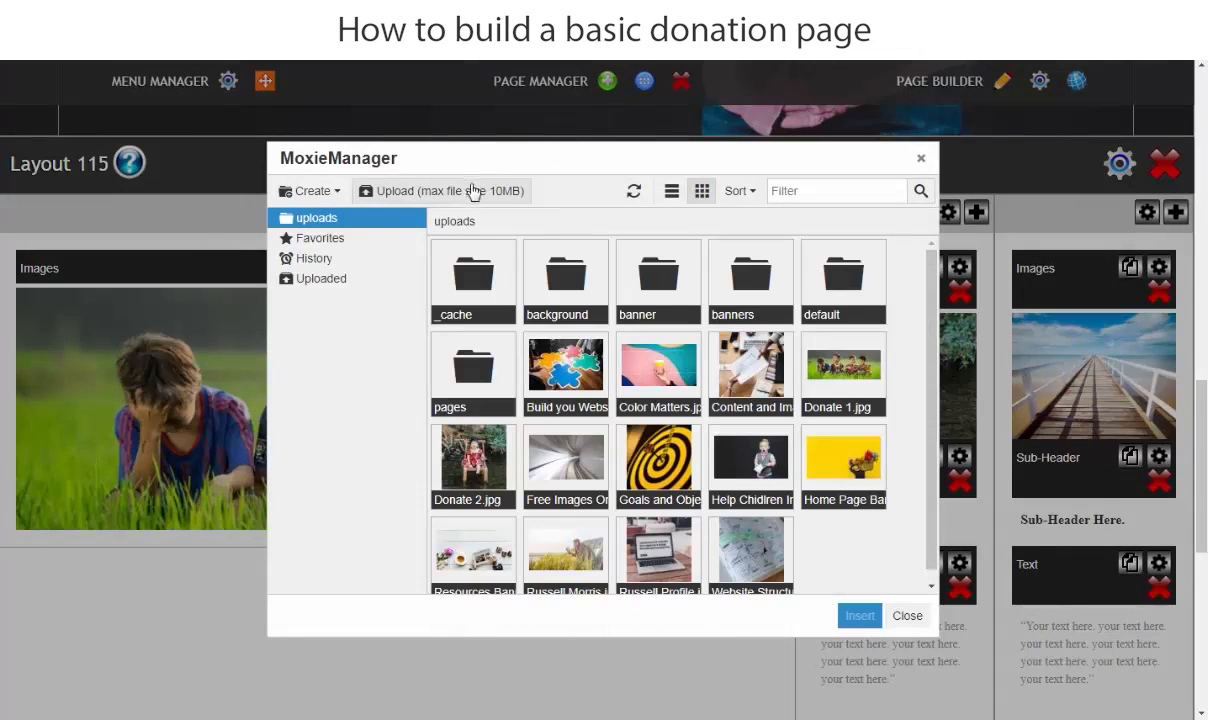
{"action": "left_click", "coordinate": [473, 191]}
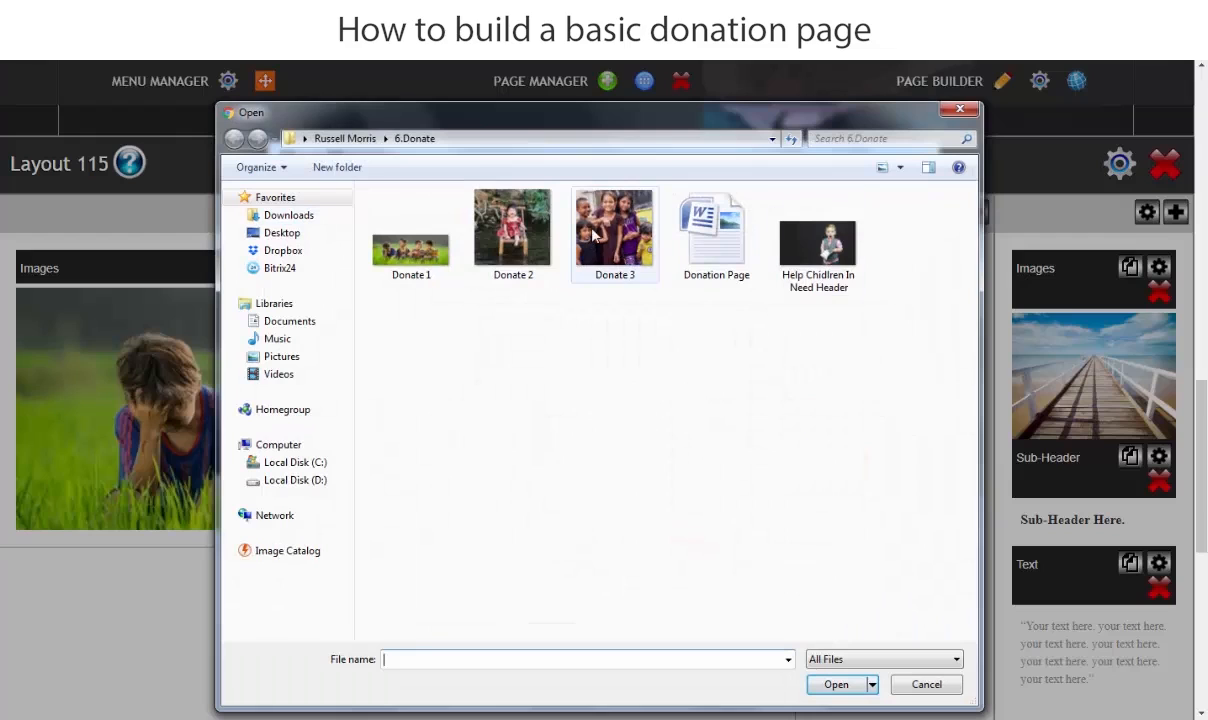
{"action": "left_click", "coordinate": [617, 231]}
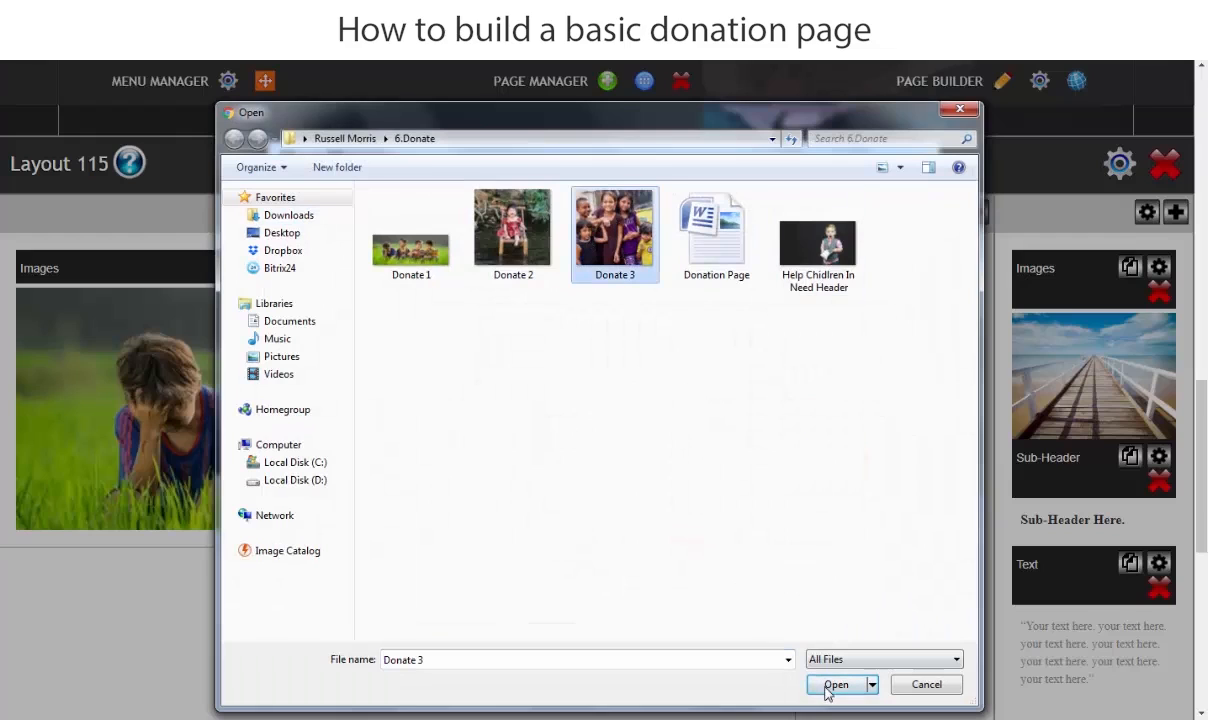